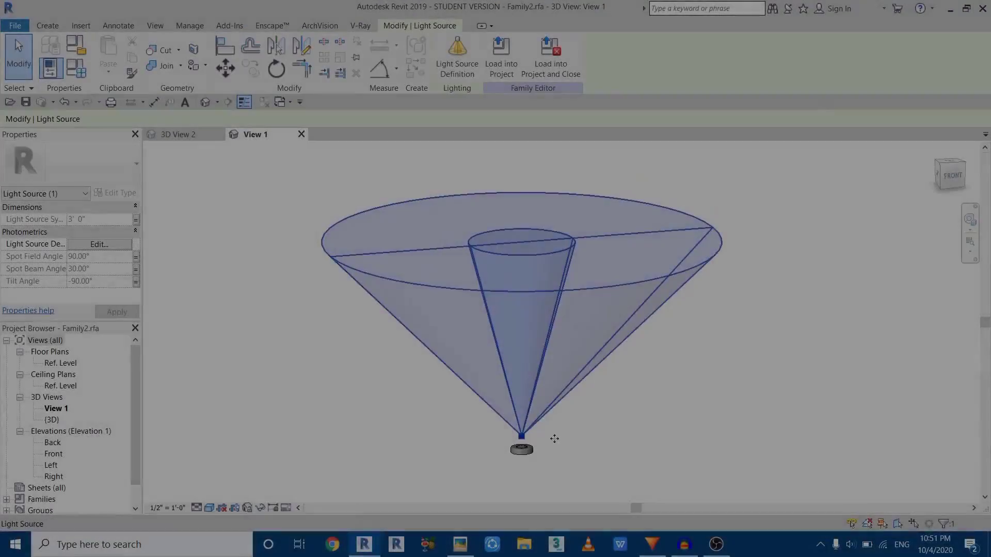
Orbit, pan and zoom around the house model to inspect the light fixture and facade.
scroll(505, 466, up, 5)
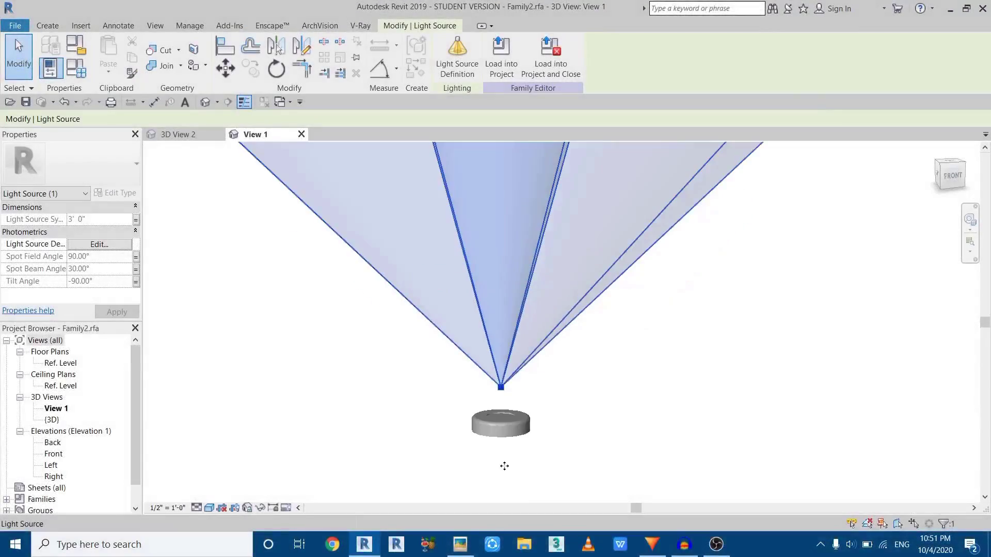
scroll(638, 415, down, 5)
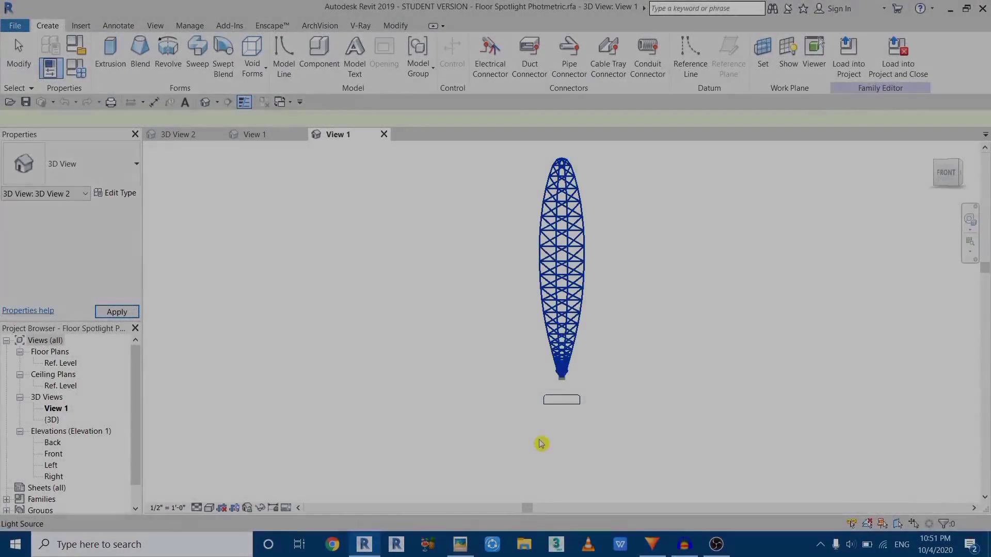
click(562, 371)
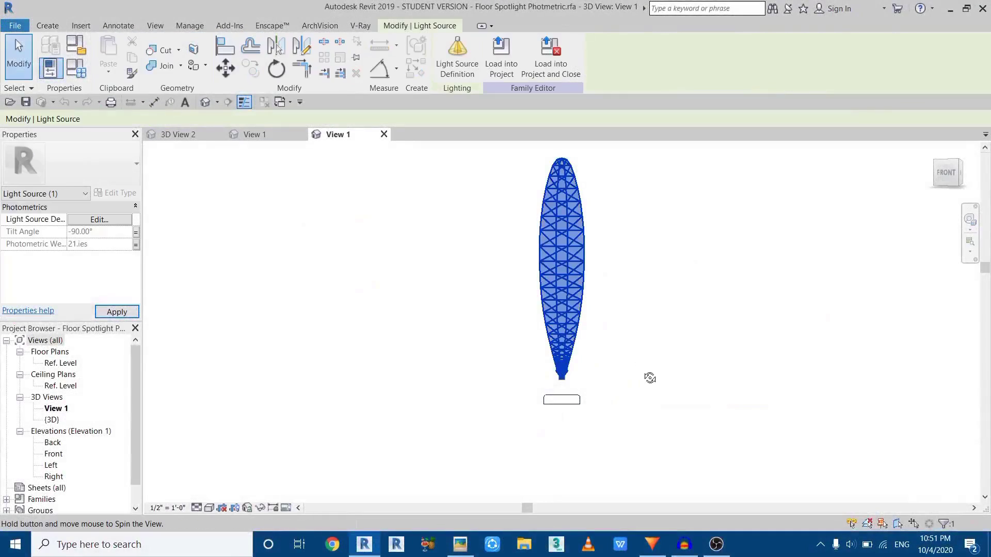
middle_drag(593, 413, 573, 499)
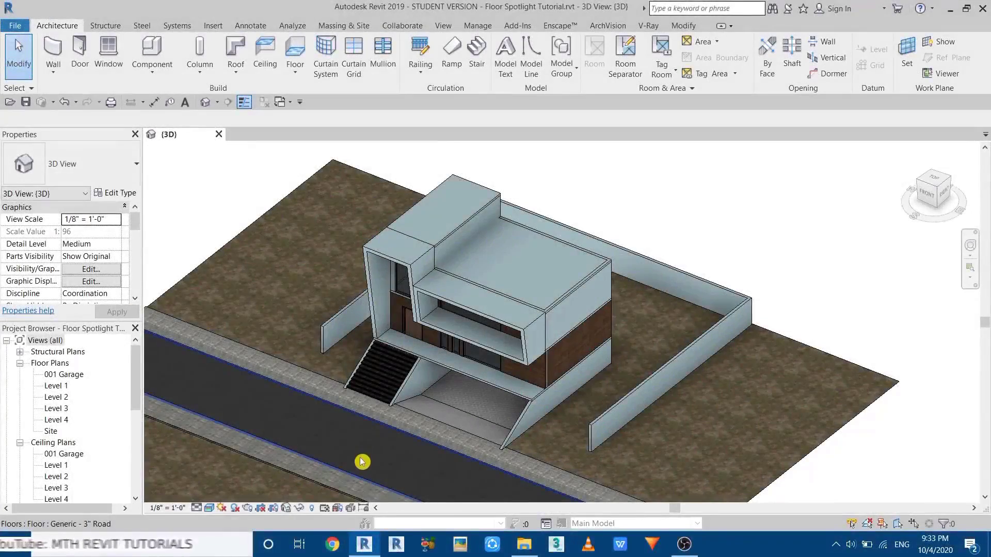
scroll(371, 454, up, 3)
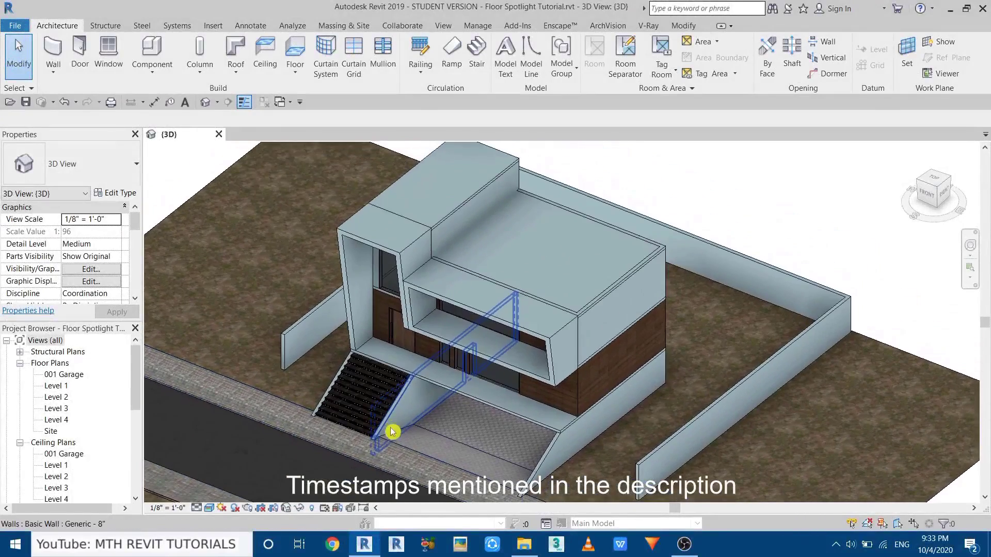
shift+middle_drag(377, 472, 504, 400)
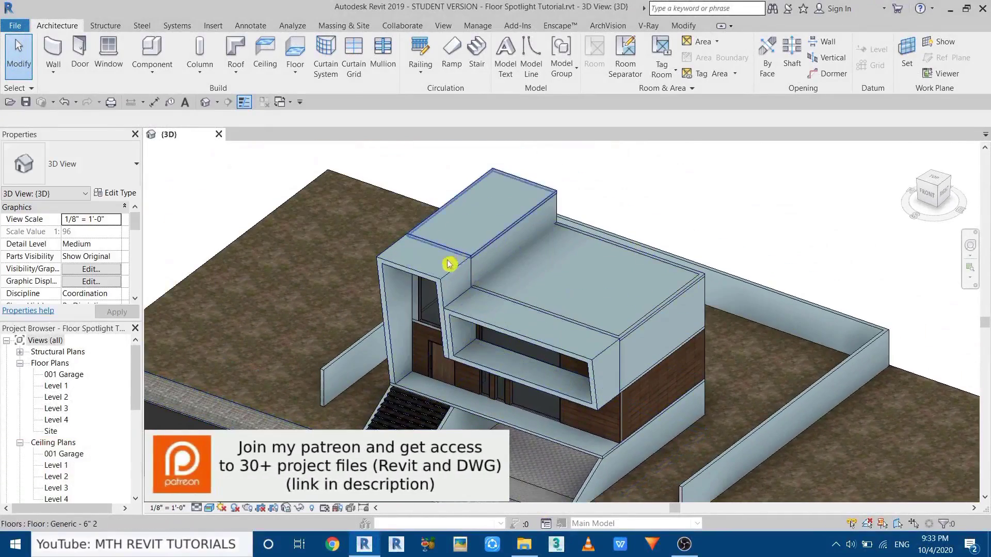
middle_drag(562, 474, 486, 415)
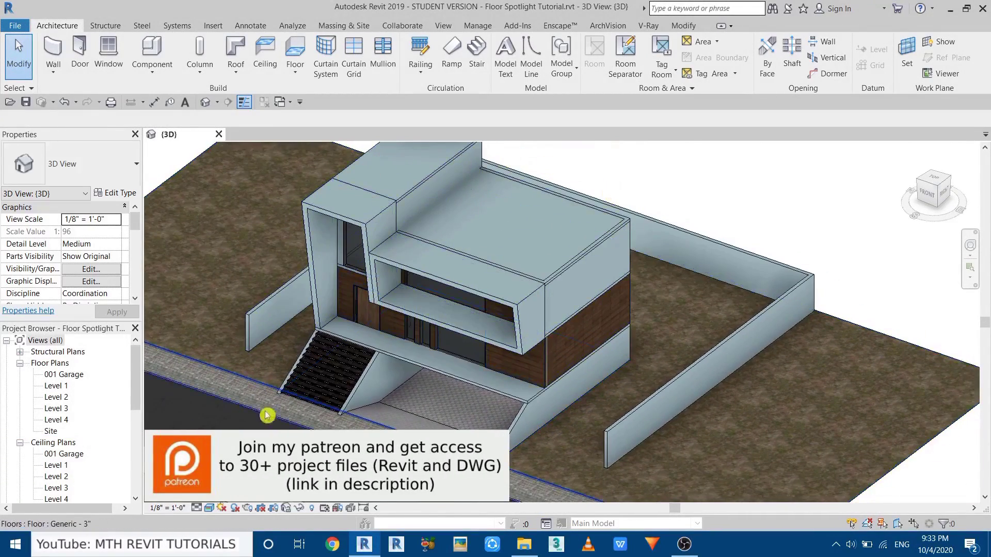
scroll(317, 401, up, 3)
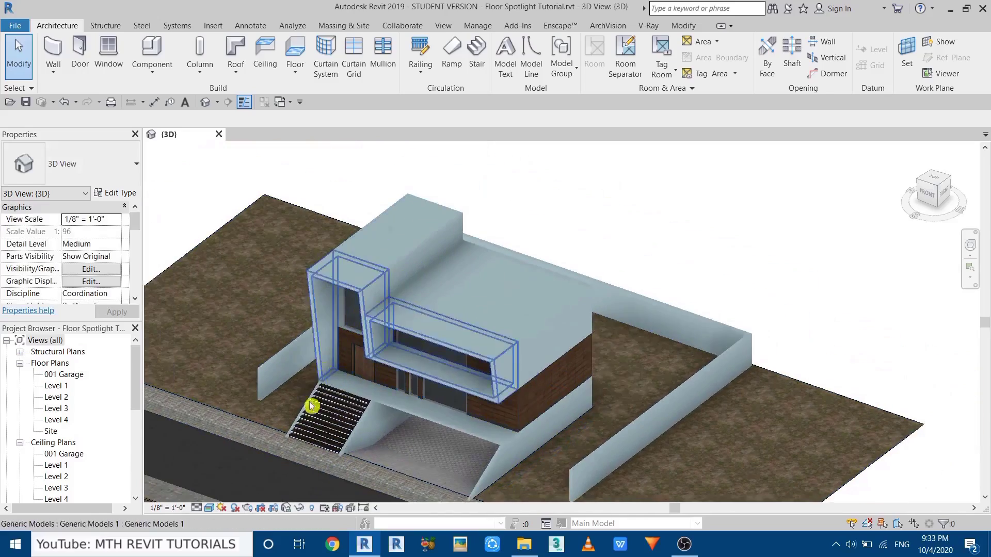
scroll(393, 434, up, 6)
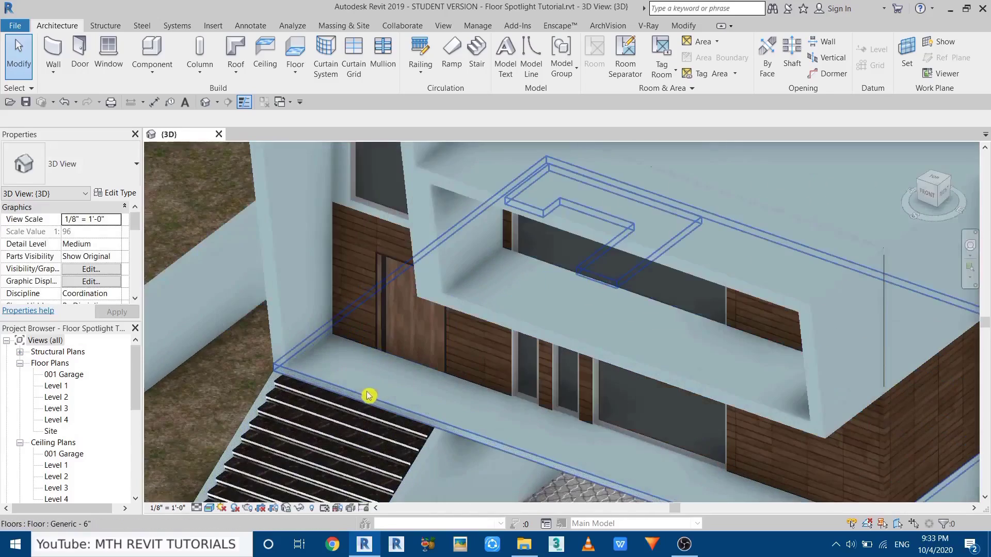
scroll(378, 354, up, 5)
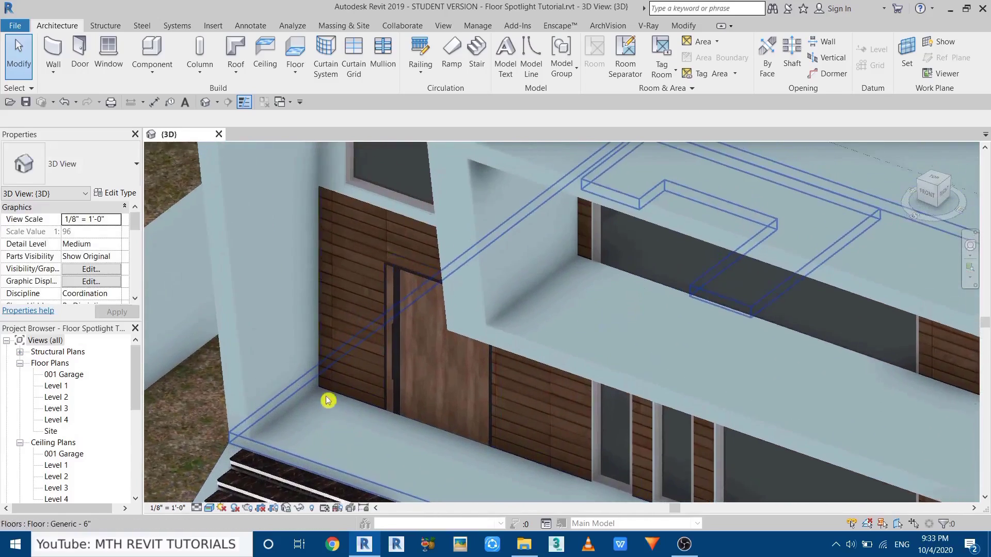
scroll(301, 427, up, 4)
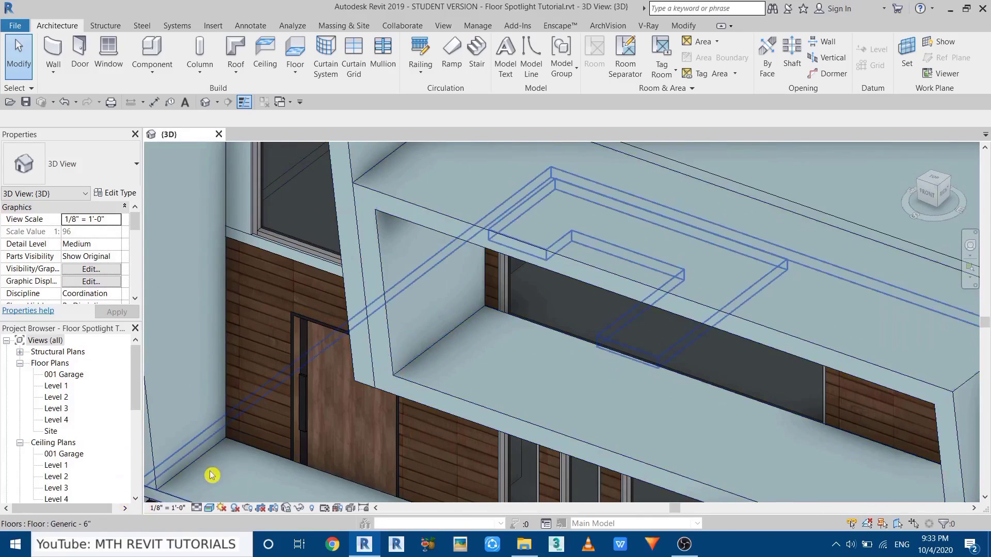
scroll(214, 475, down, 8)
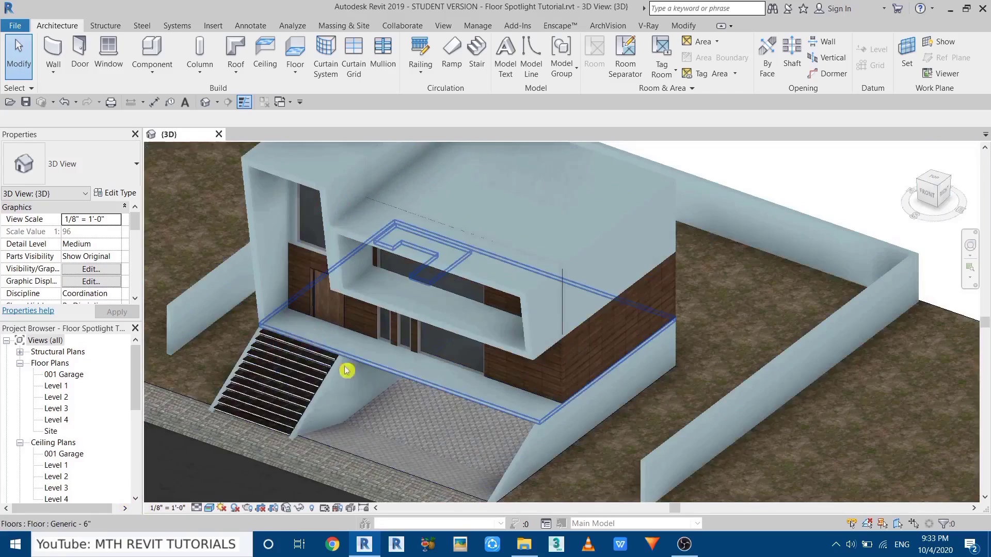
middle_drag(347, 367, 442, 305)
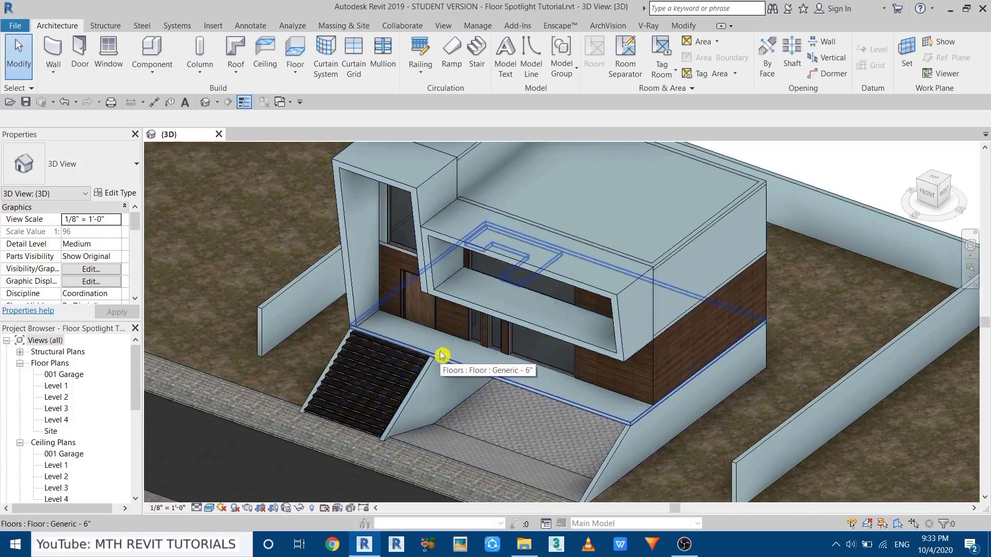
middle_drag(430, 375, 391, 370)
scroll(413, 368, up, 4)
scroll(405, 407, down, 3)
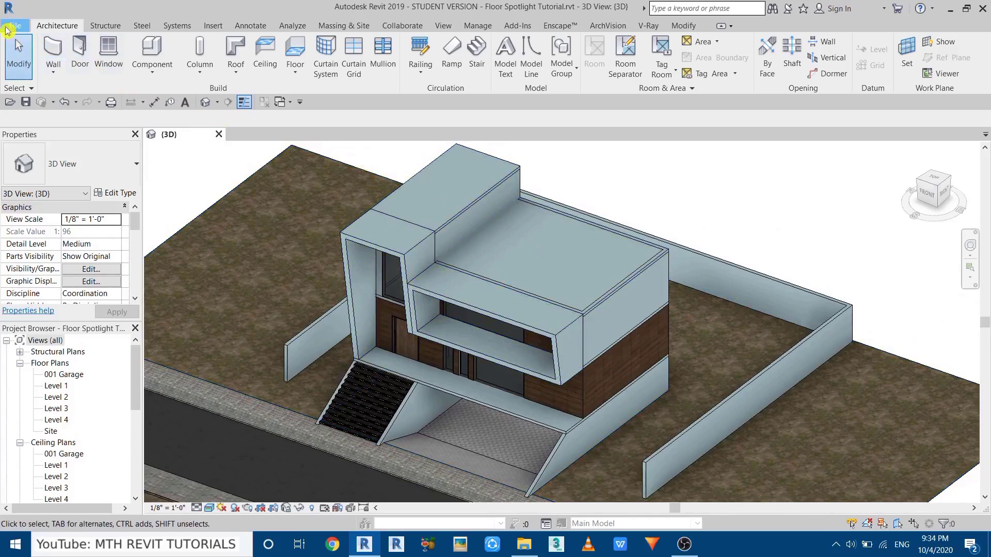
Create a new family from the plain Lighting Fixture.rft template.
click(7, 29)
mouse_move(93, 87)
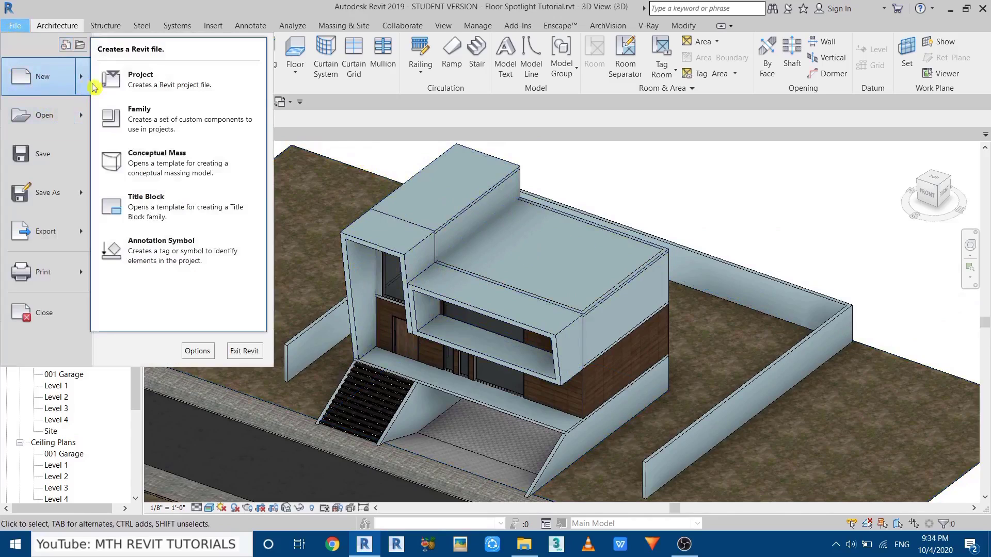
click(155, 120)
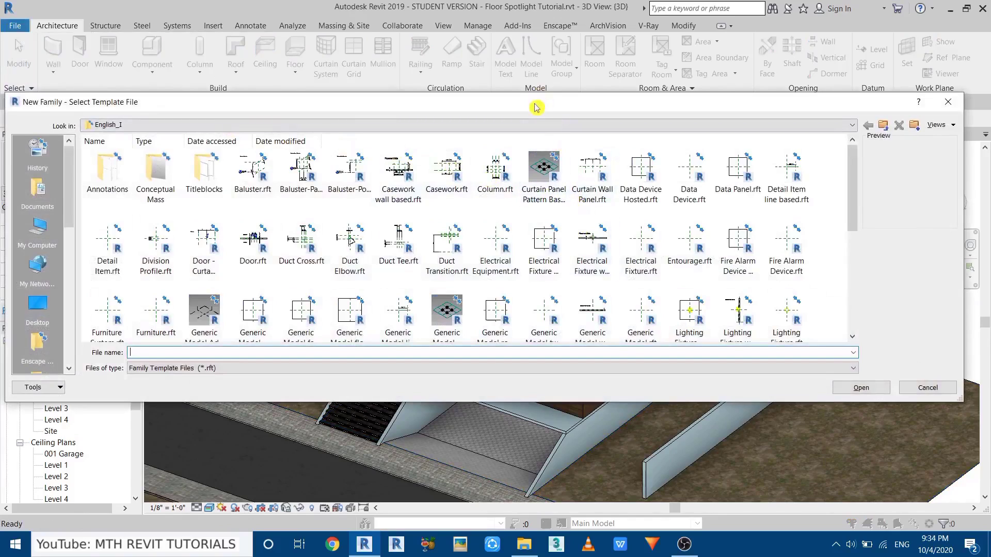
drag(531, 93, 531, 38)
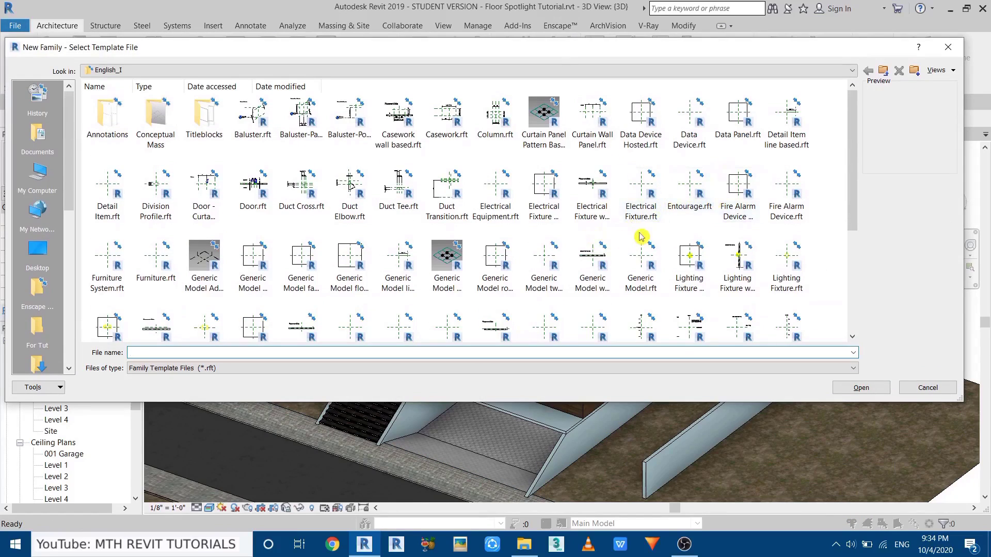
click(689, 260)
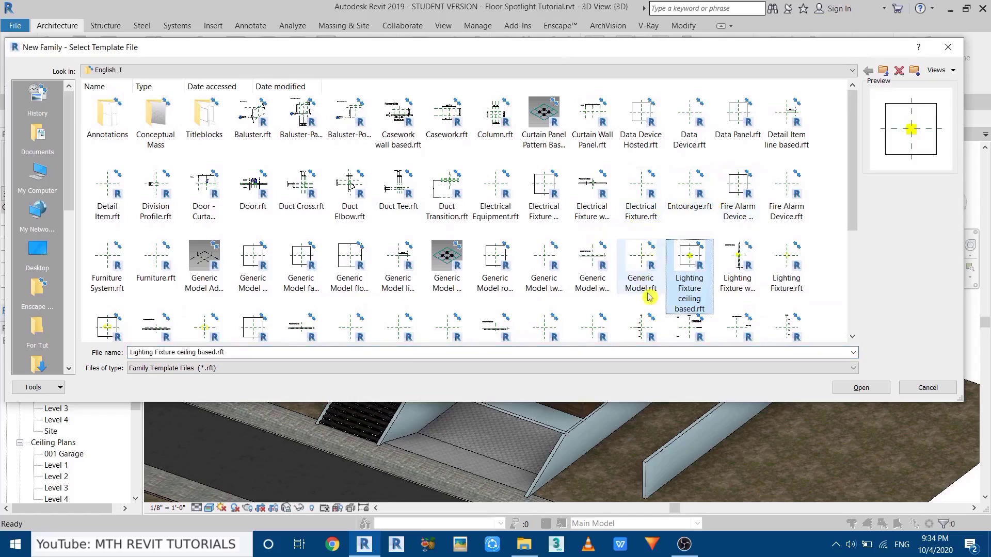
click(738, 263)
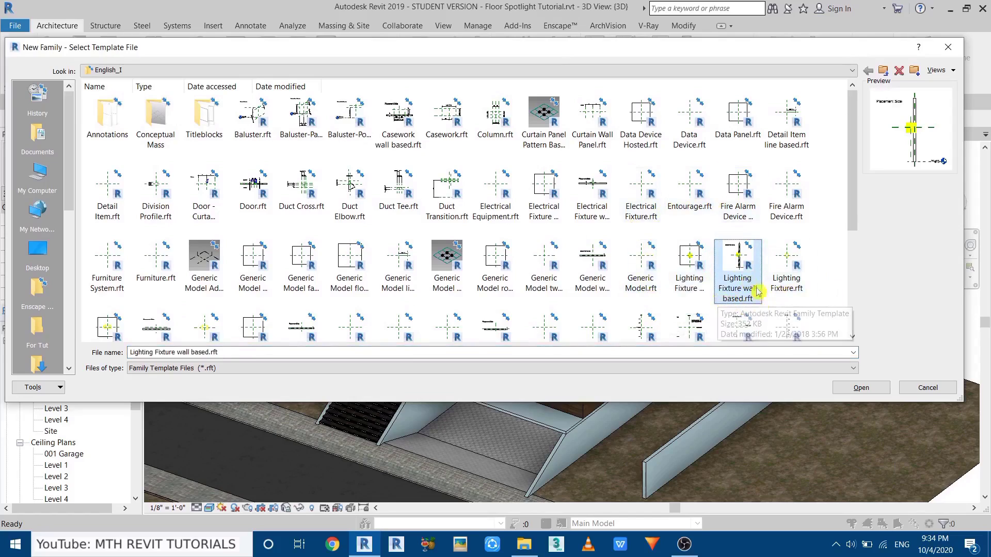
click(803, 286)
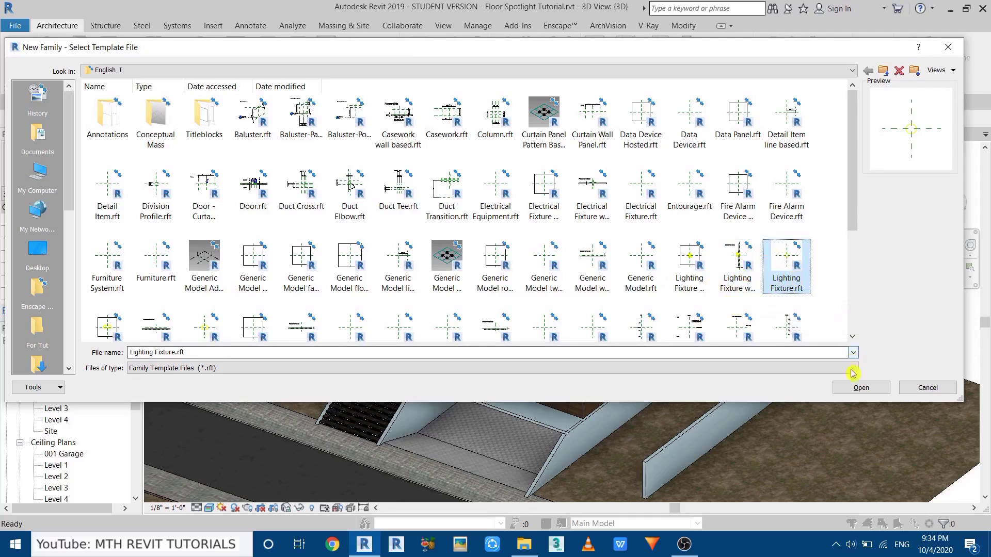
click(858, 388)
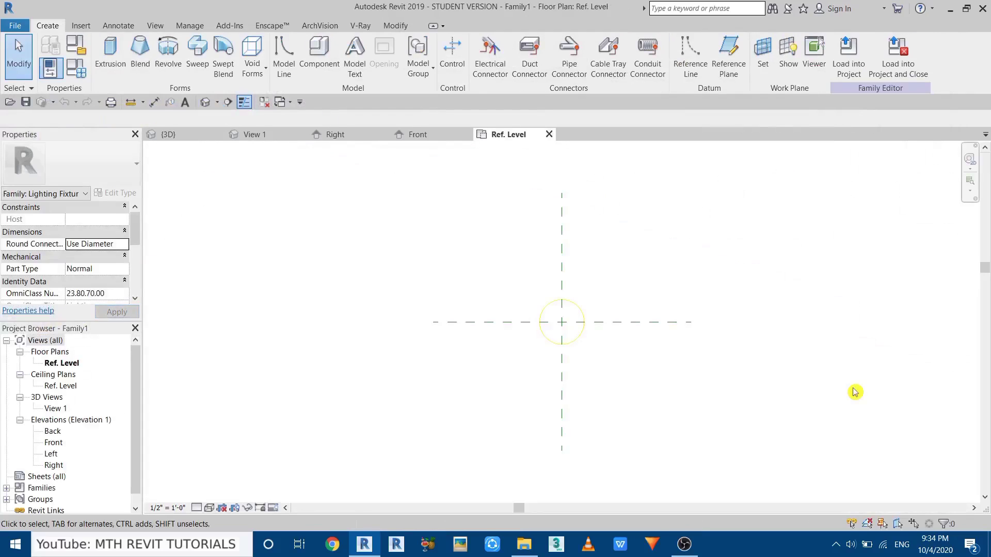
Show the family's light source sphere in the default 3D view with Shaded visual style.
scroll(560, 339, up, 2)
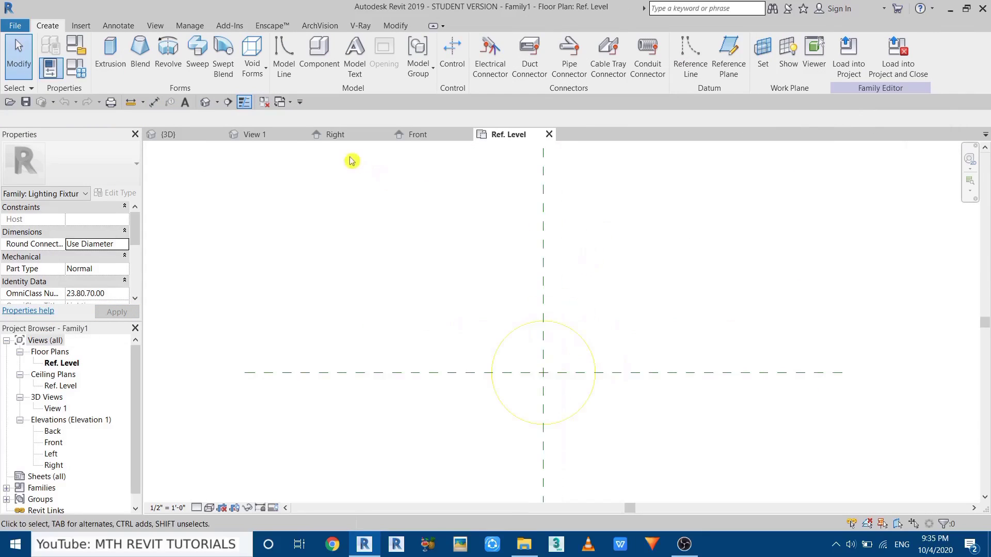
click(203, 103)
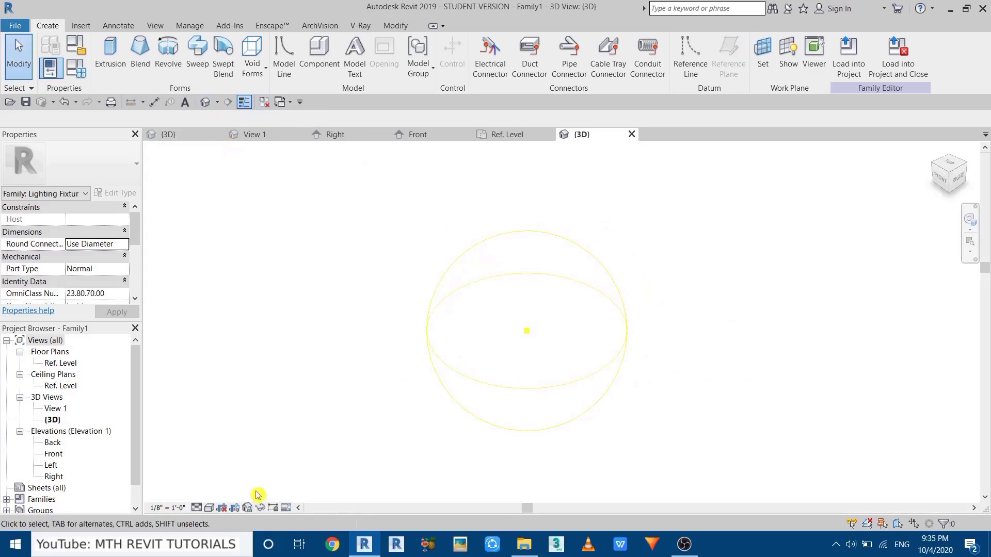
click(209, 508)
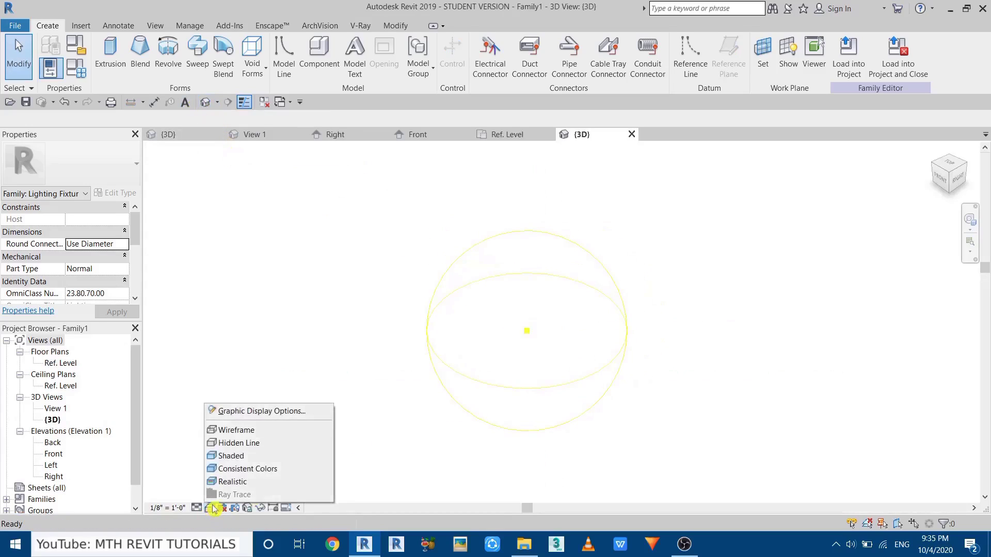
click(237, 456)
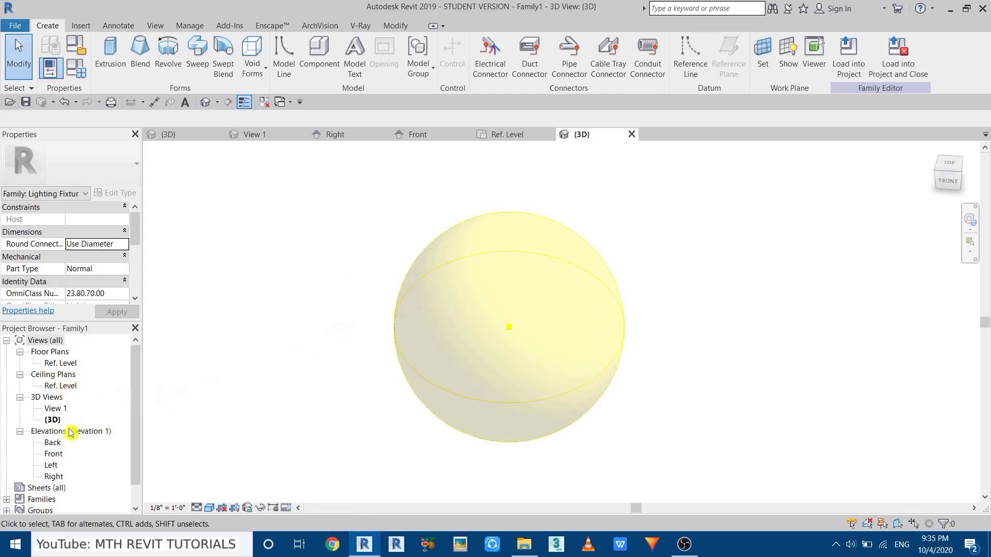
Open the Front elevation view and recentre it.
double_click(52, 455)
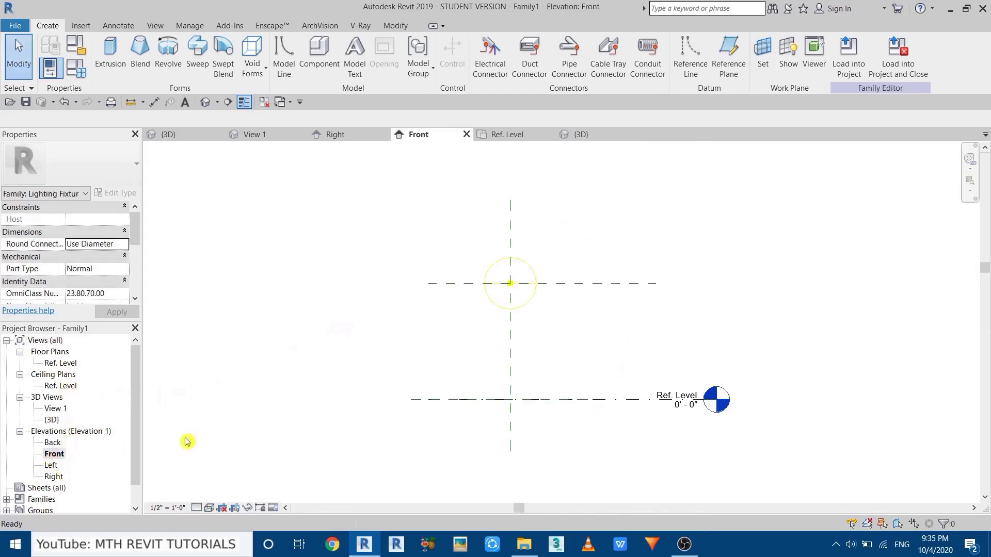
scroll(431, 237, up, 2)
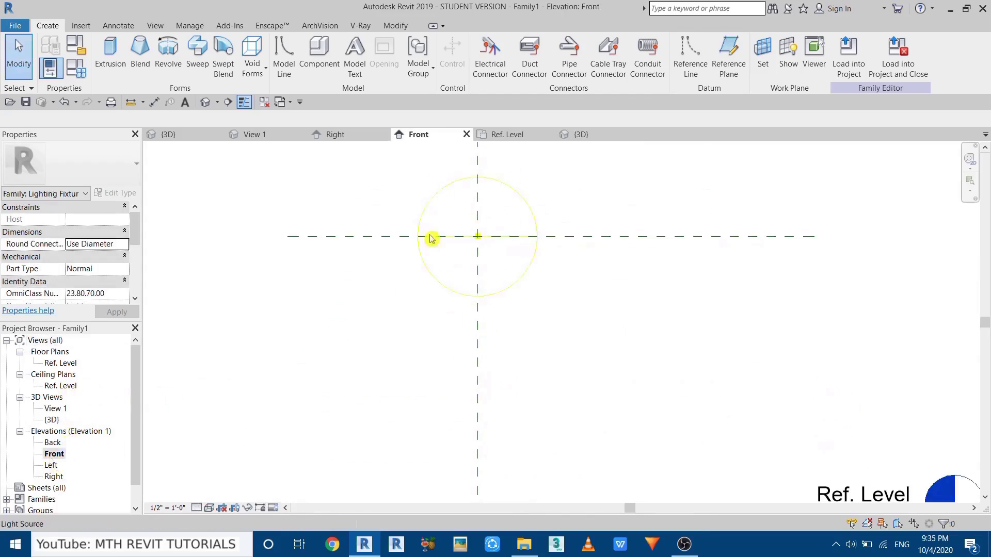
middle_drag(474, 255, 482, 243)
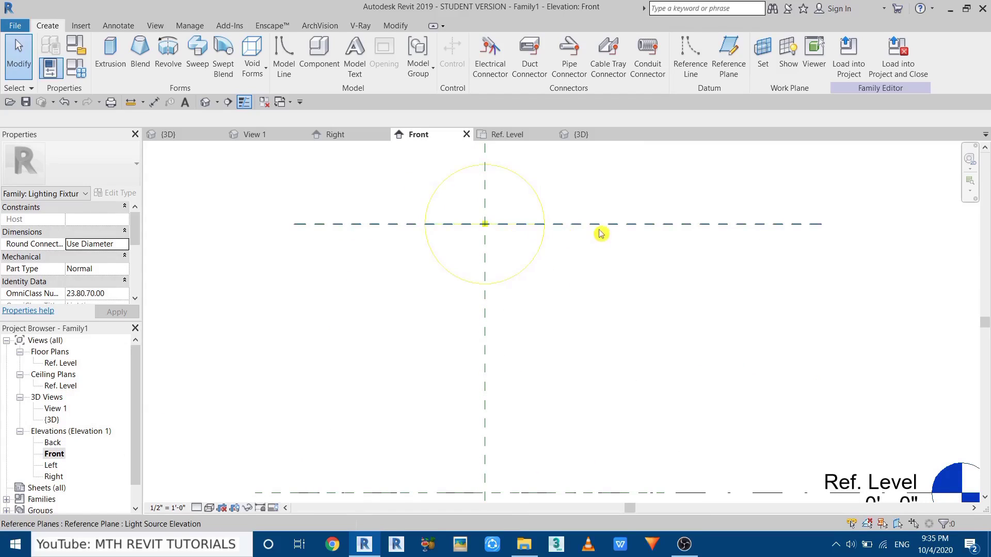
Set the Light Source Elevation plane to 3" above Ref. Level, lowering the light source.
middle_drag(600, 231, 609, 210)
click(608, 209)
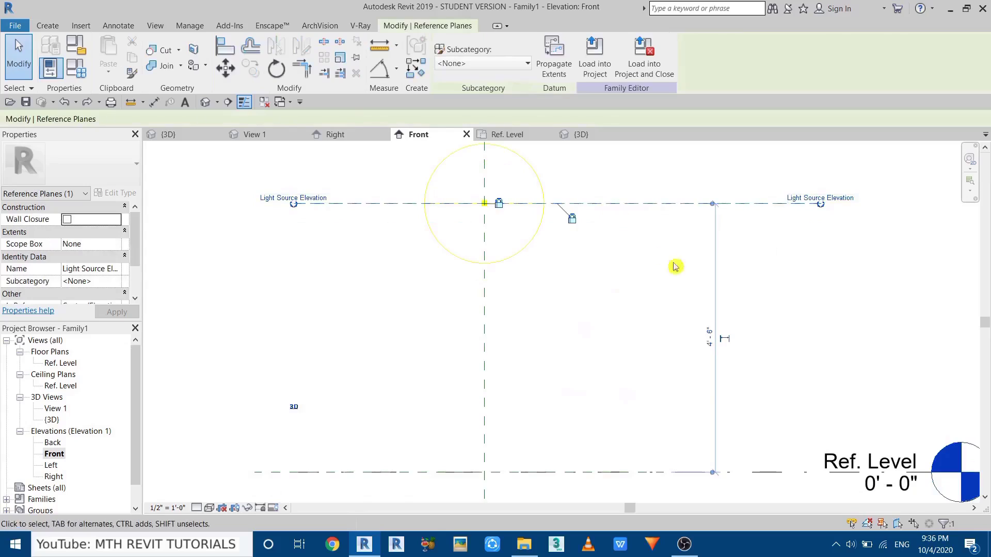
click(710, 338)
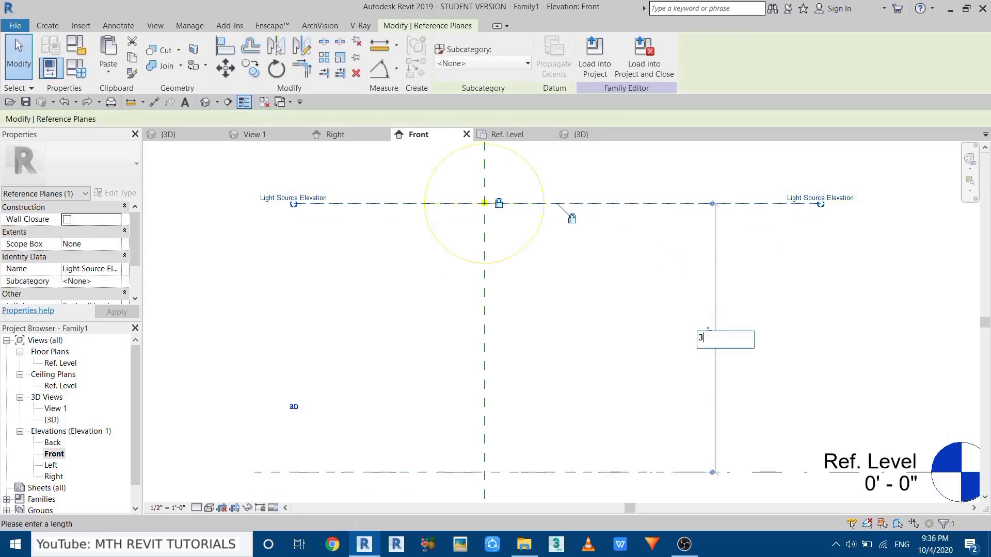
text(3")
key(Return)
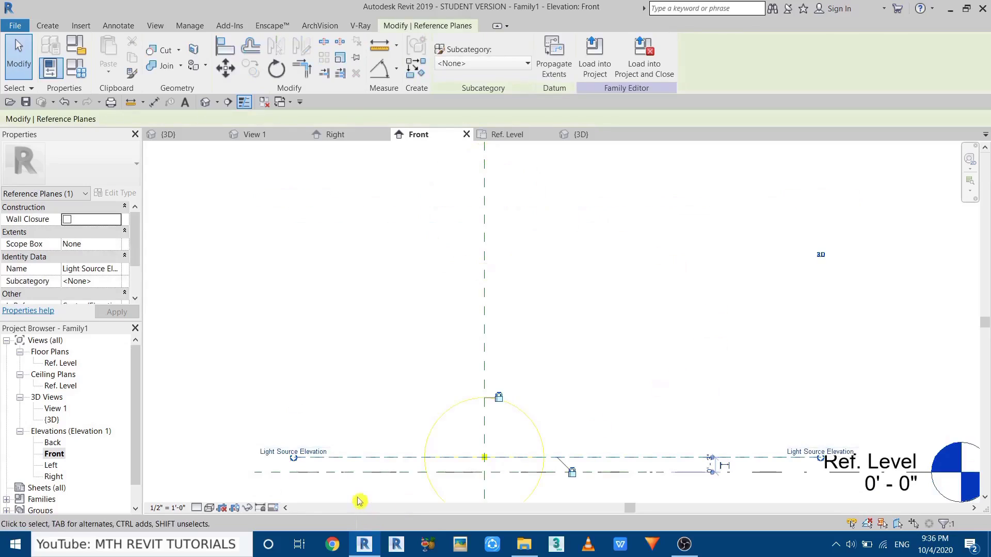
middle_drag(359, 501, 481, 384)
scroll(471, 442, up, 3)
middle_drag(633, 354, 547, 379)
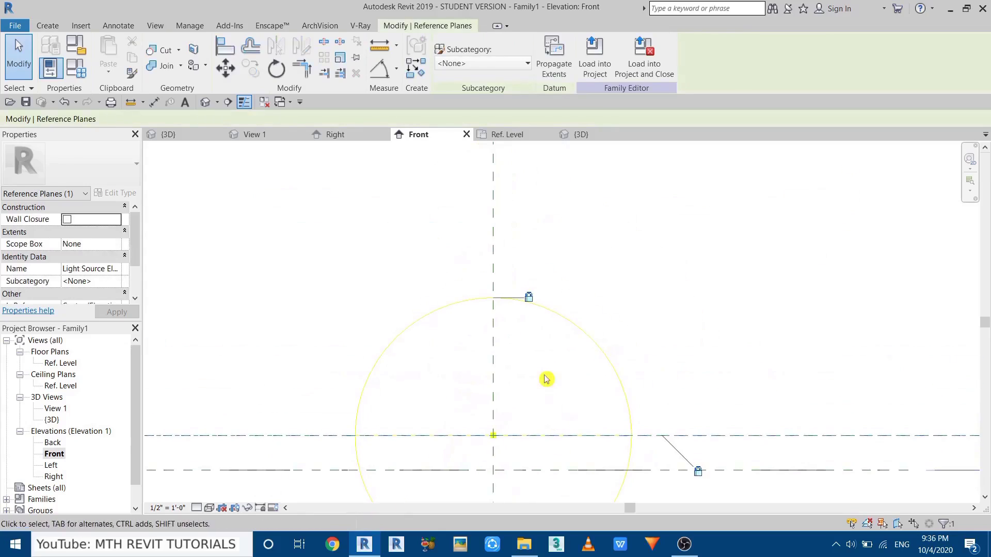
click(547, 380)
scroll(539, 310, down, 3)
scroll(516, 371, up, 3)
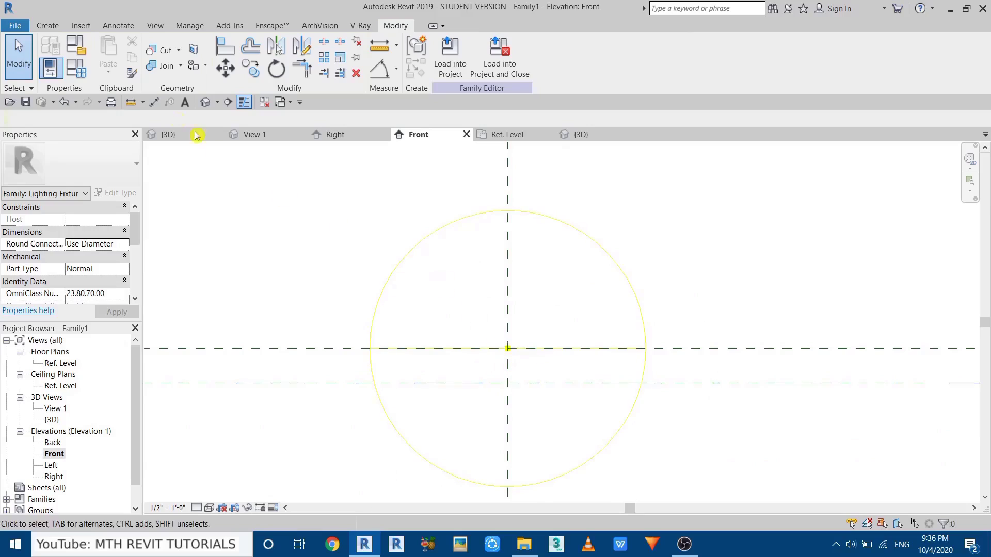
Start a revolve and draw boundary lines of 2", 1" and 1" from the plane intersection.
click(46, 25)
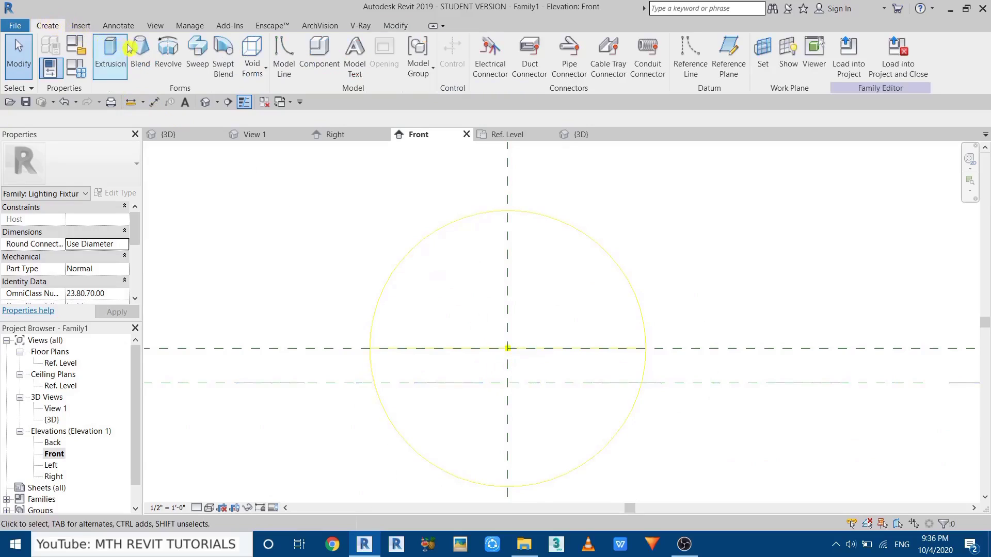
click(168, 65)
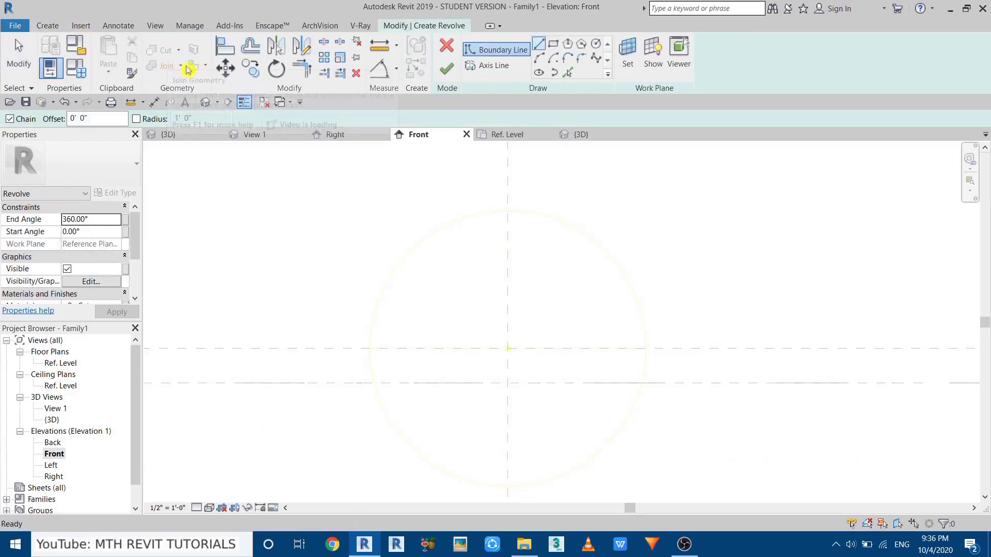
scroll(537, 375, up, 3)
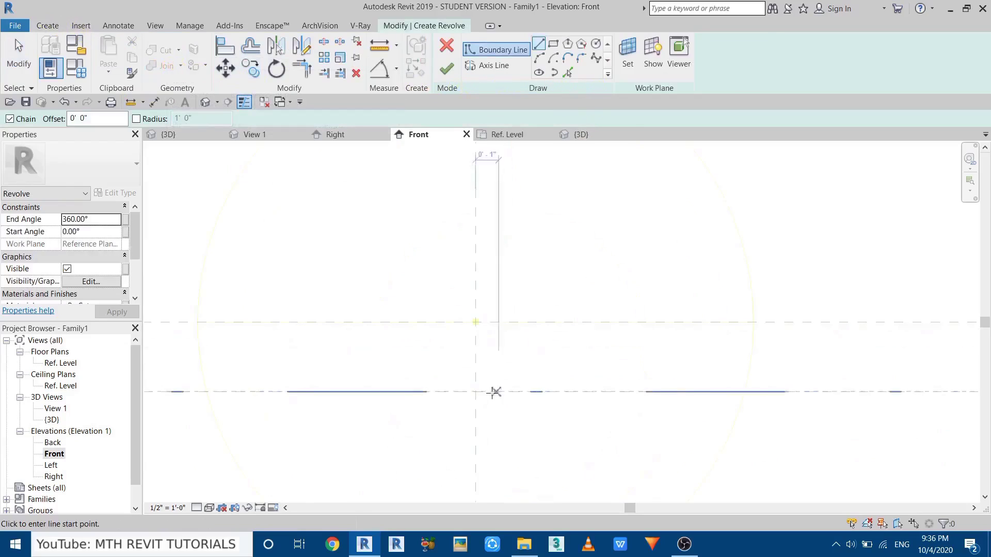
click(472, 392)
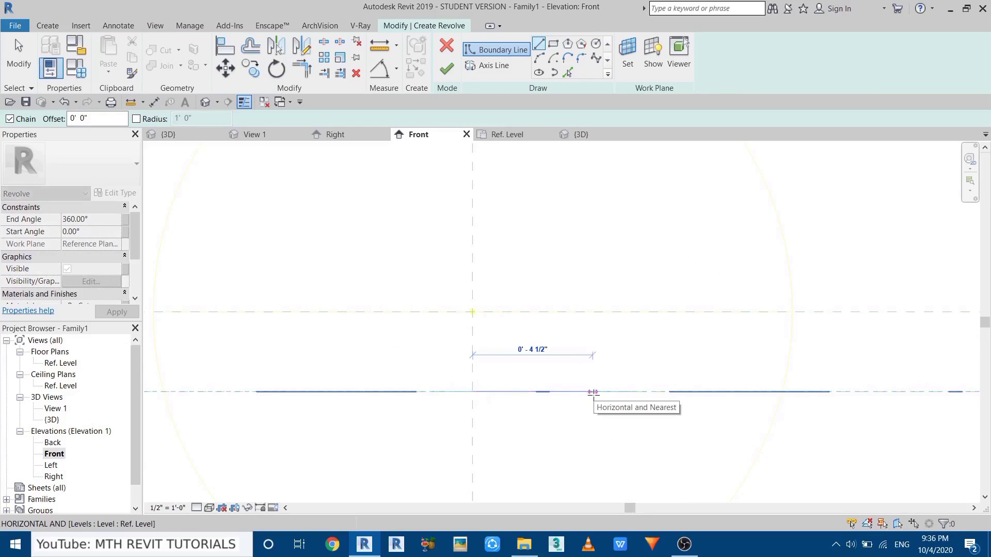
text(2)
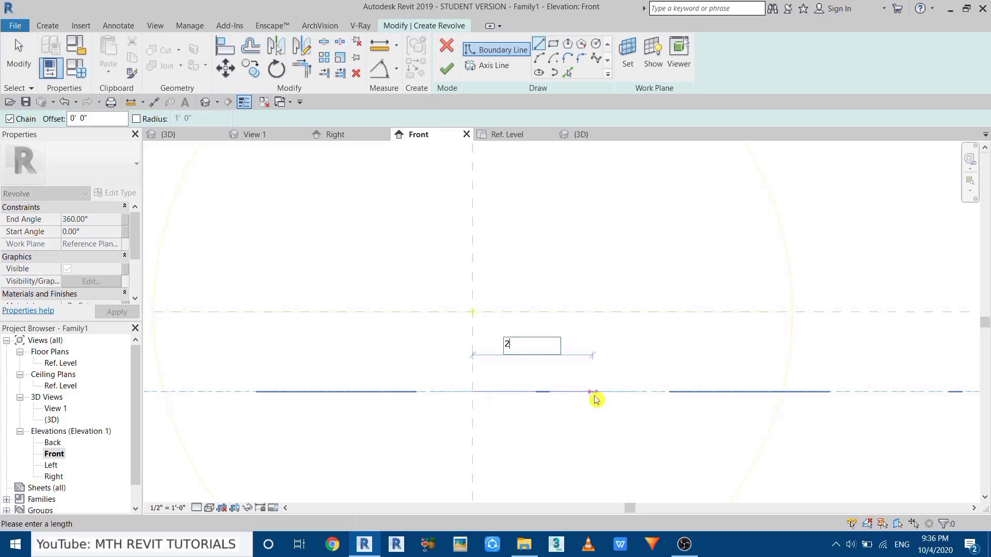
key(Return)
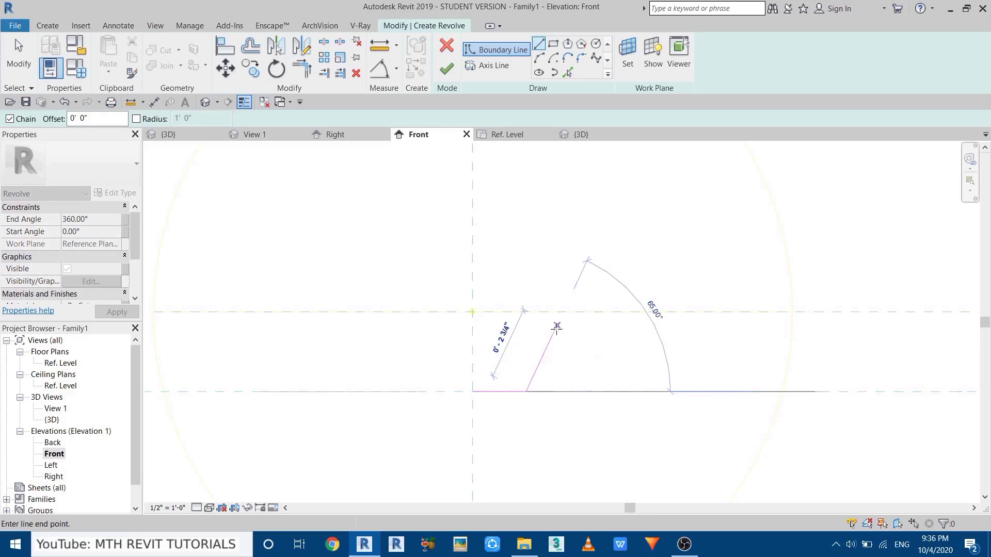
text(1)
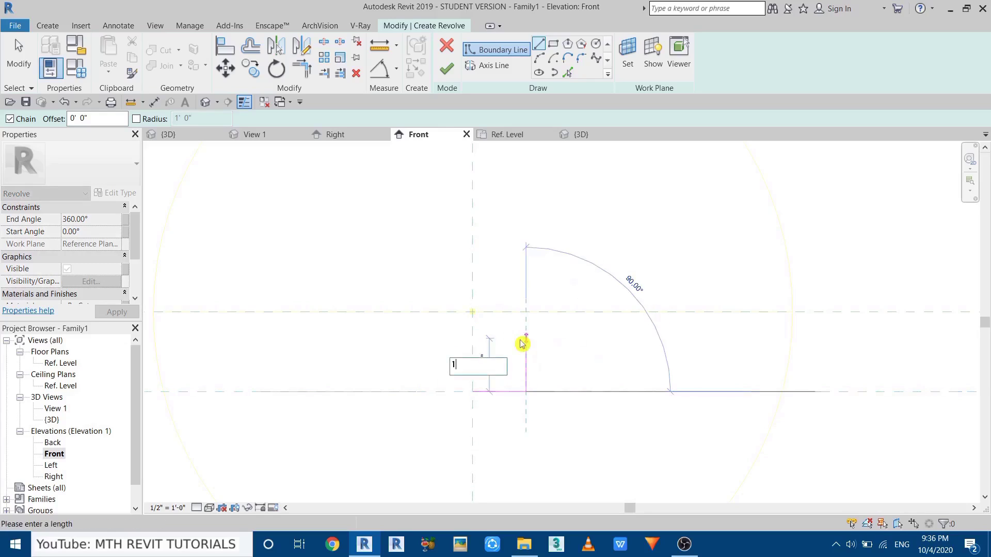
text(")
key(Return)
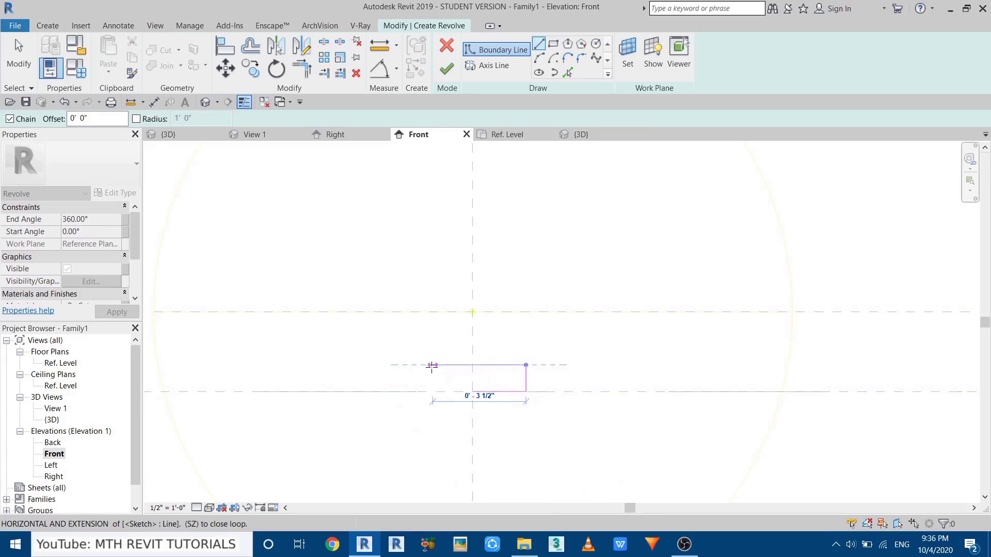
text(1)
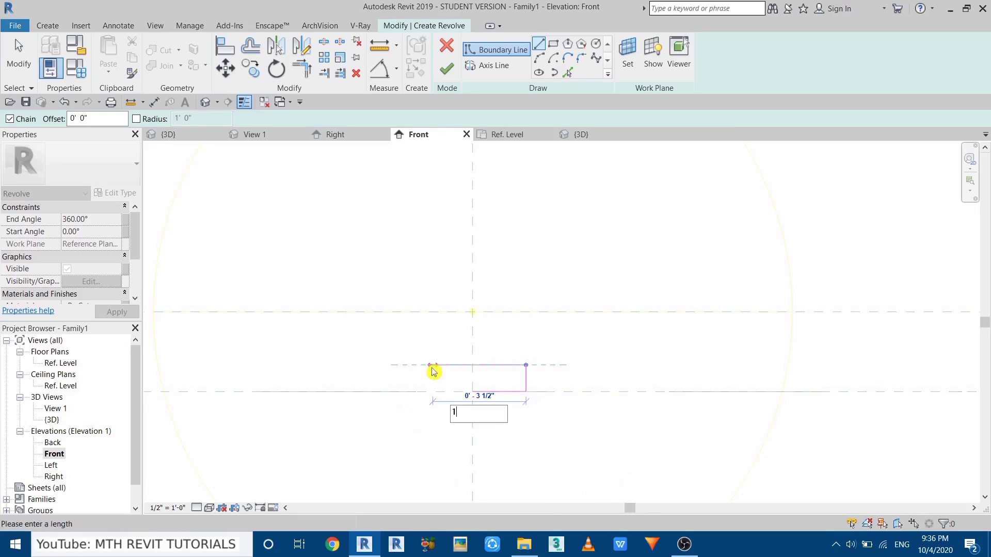
key(Return)
scroll(498, 378, up, 6)
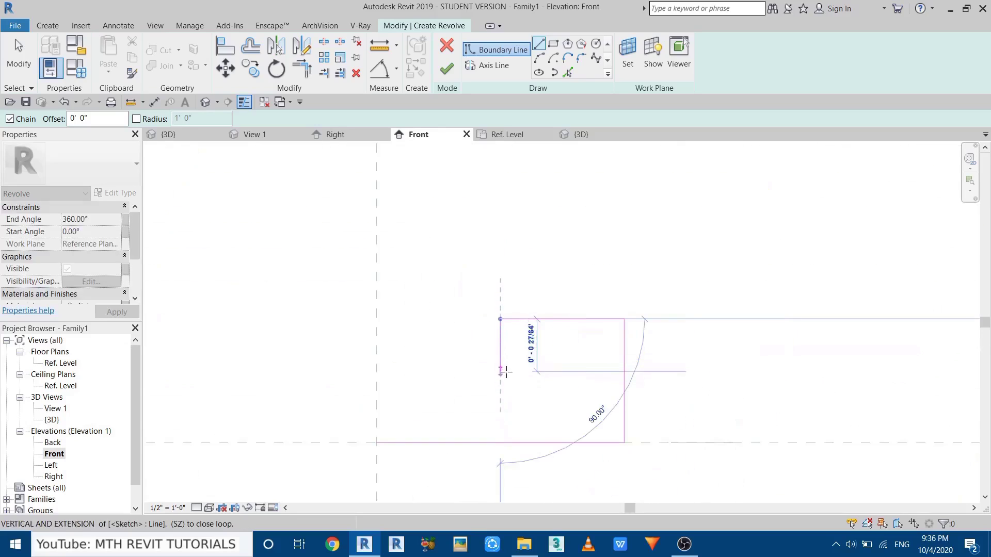
right_click(514, 373)
click(562, 382)
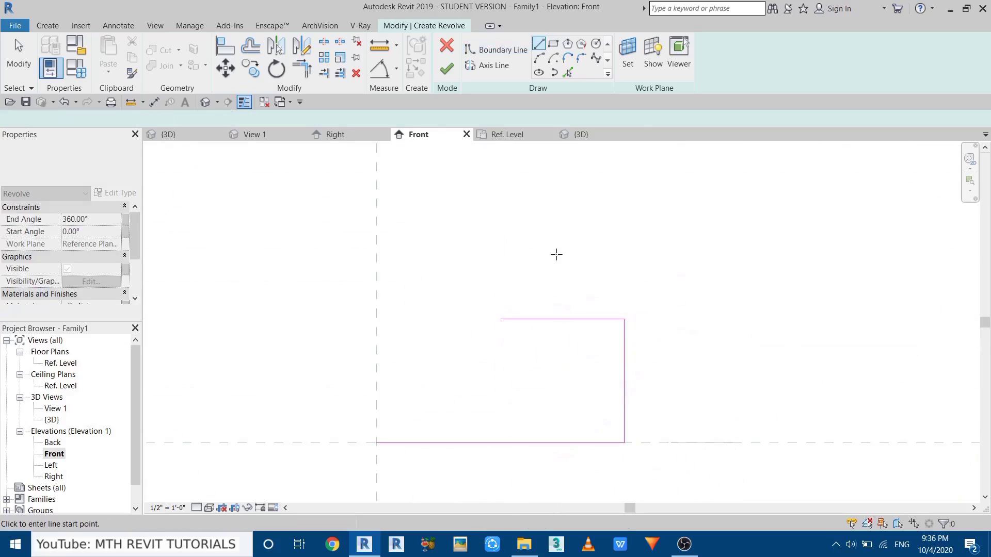
Create offset inner copies of the right and top profile lines with Pick Lines.
click(567, 72)
double_click(80, 115)
key(BackSpace)
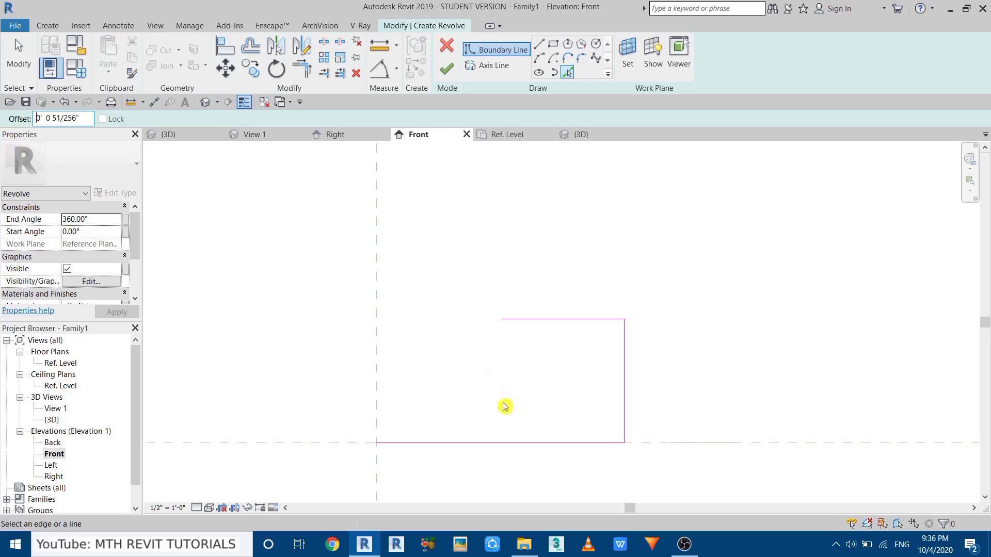
click(625, 362)
click(542, 320)
right_click(512, 257)
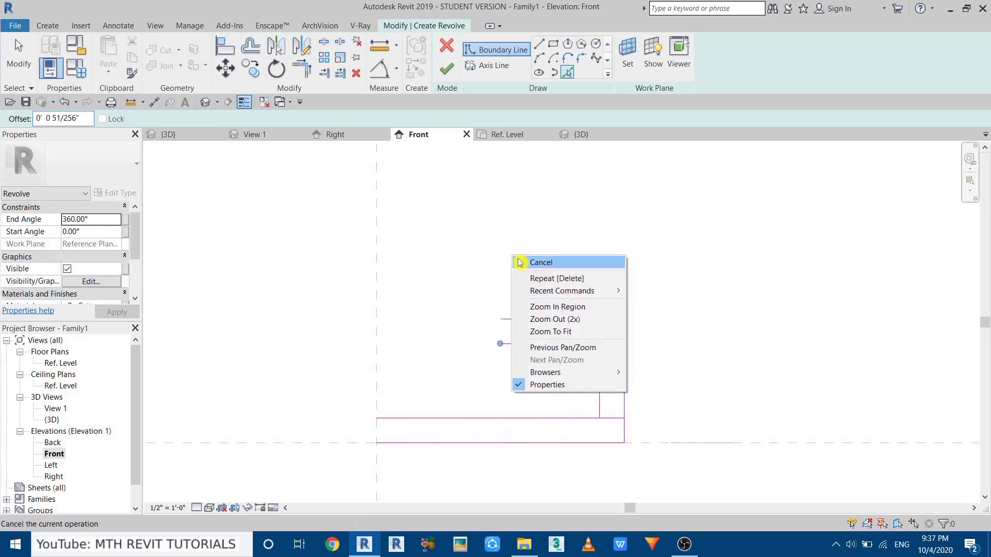
click(530, 262)
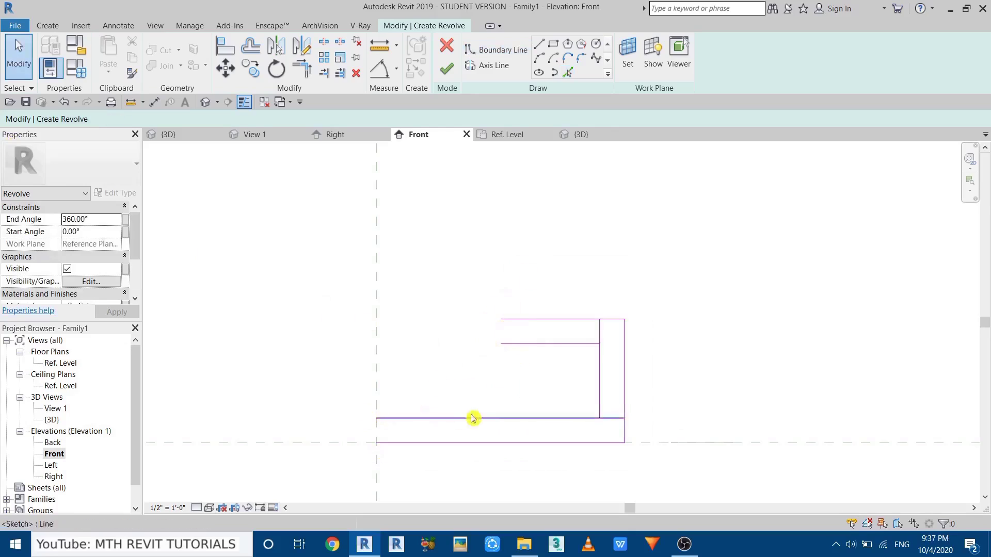
click(538, 45)
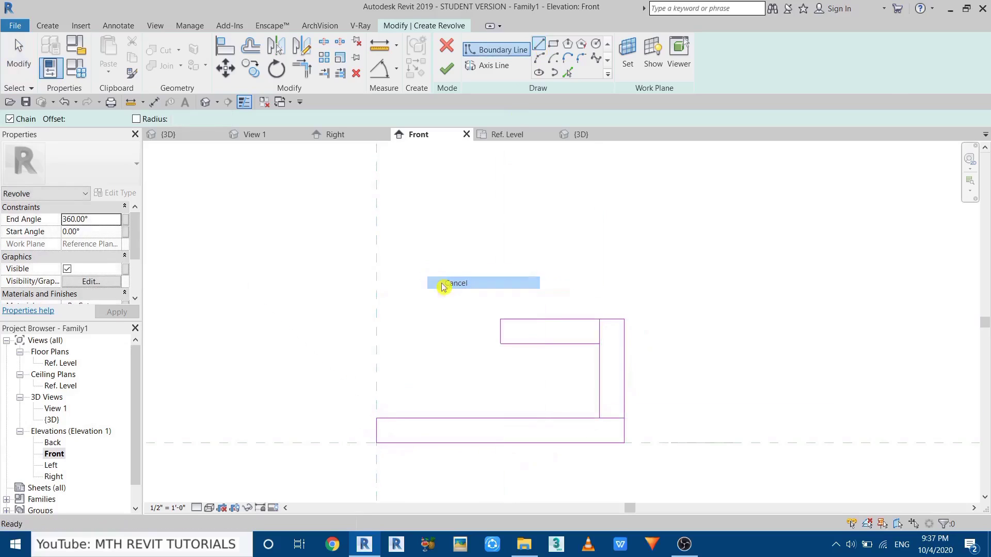
key(Escape)
Trim/Extend to Corner the inner vertical, top and bottom lines to close the profile.
key(t)
key(r)
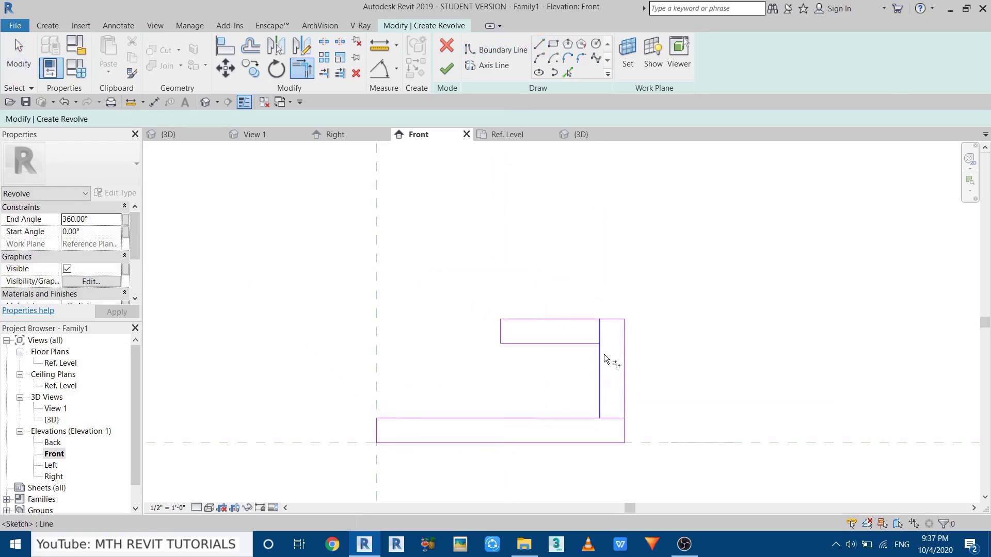
click(603, 354)
click(586, 342)
click(604, 410)
click(576, 418)
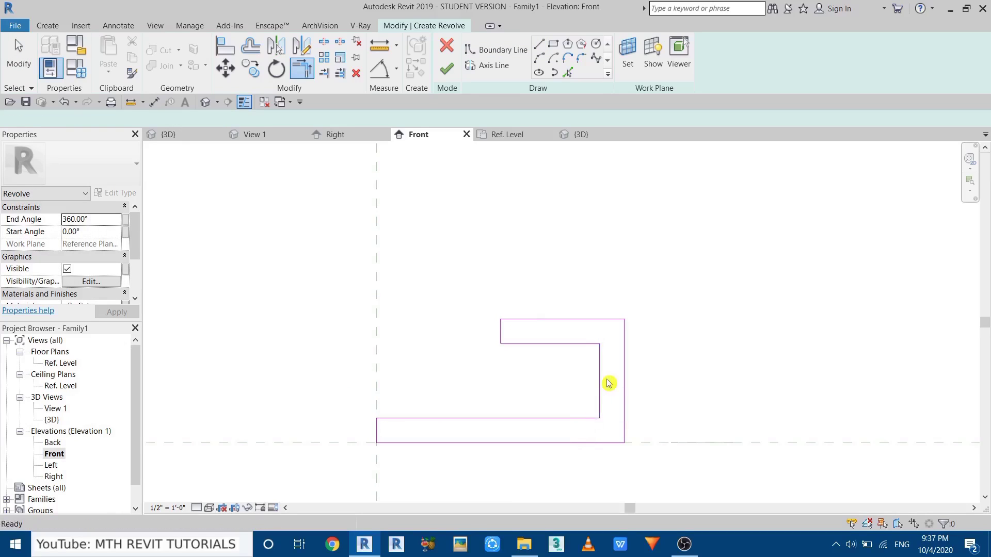
key(Escape)
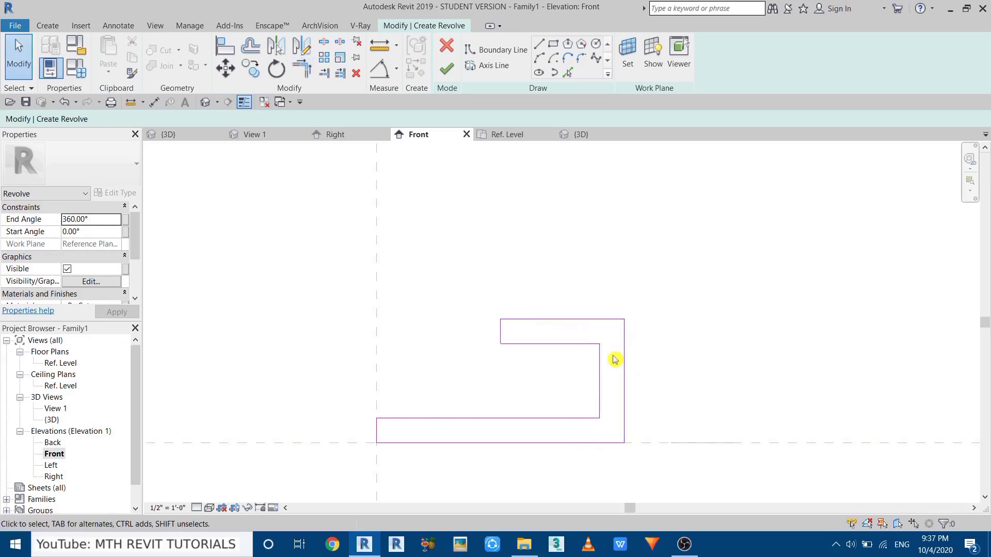
Begin a fillet arc from the outer right profile line.
middle_drag(572, 294, 570, 309)
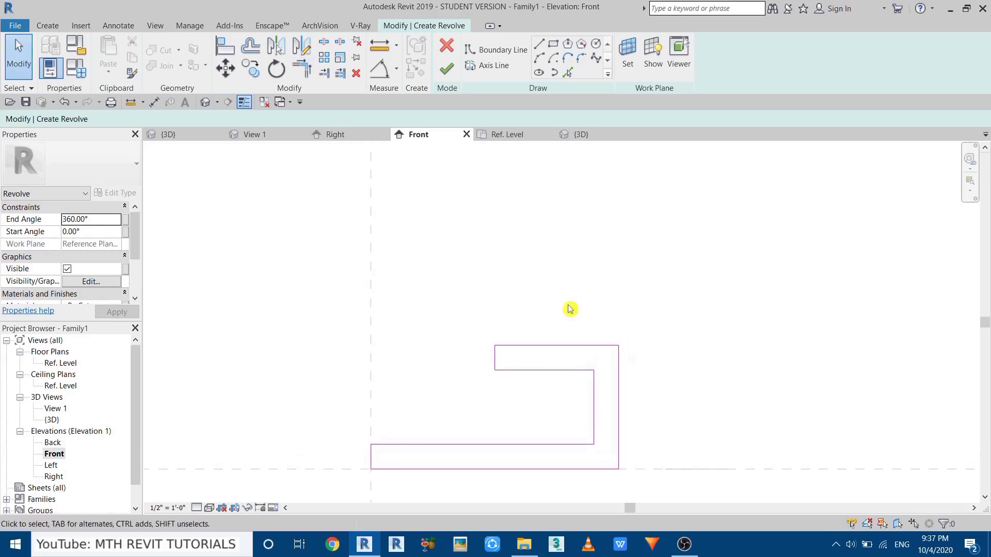
click(582, 63)
click(625, 379)
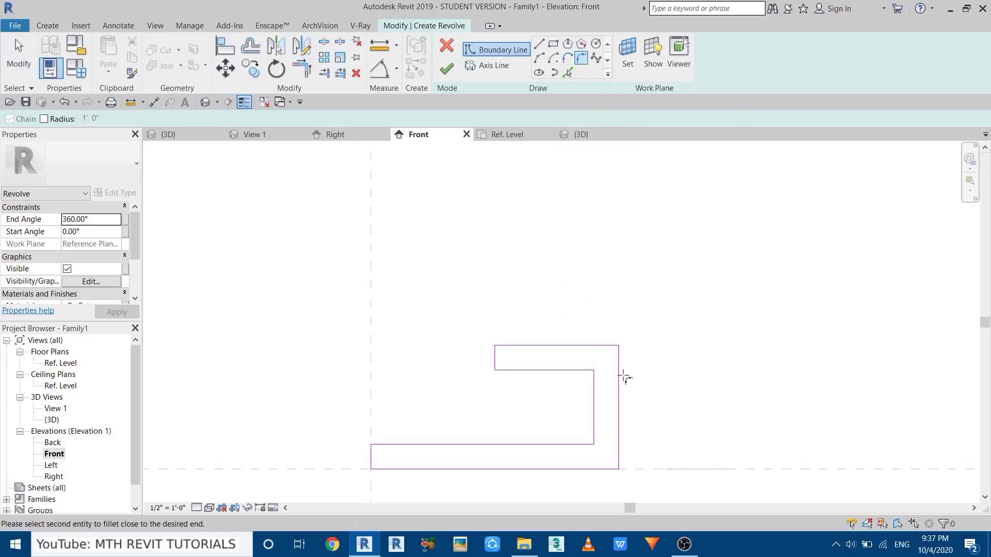
Round the profile's outer top-right corner with a fillet arc.
click(589, 345)
scroll(608, 355, up, 3)
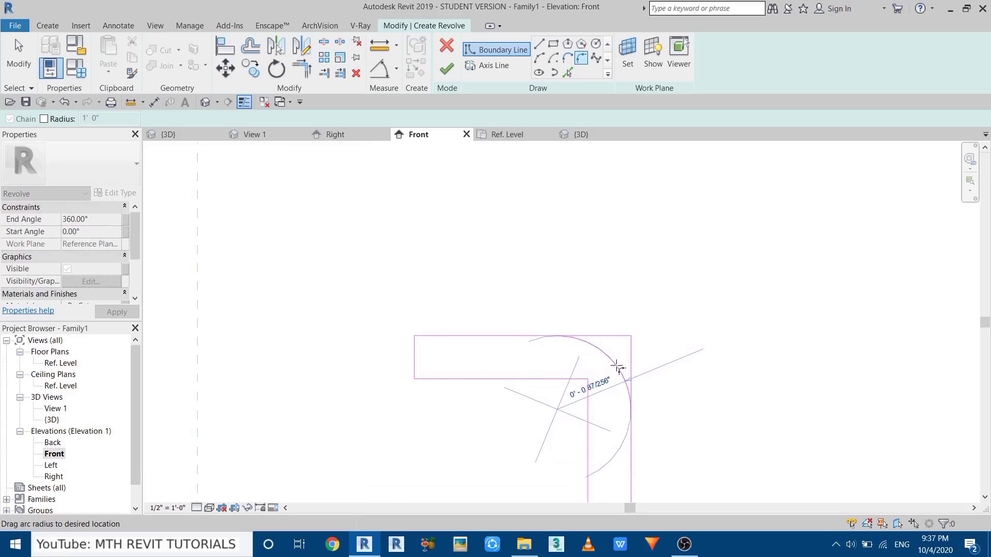
click(618, 366)
right_click(651, 304)
click(681, 312)
middle_drag(596, 396, 619, 334)
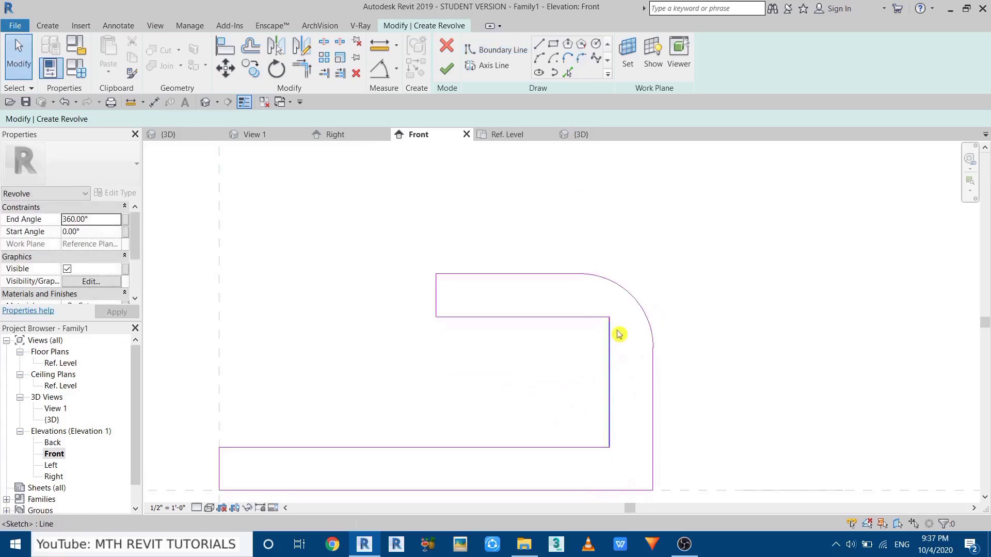
Offset the outer arc inward by 0.2" to form the inner arc.
click(569, 73)
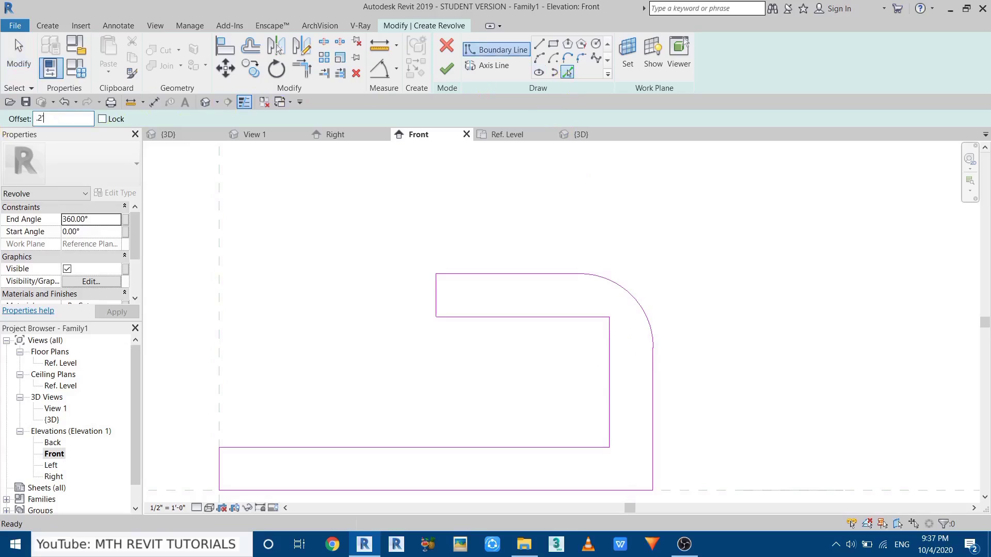
key(Return)
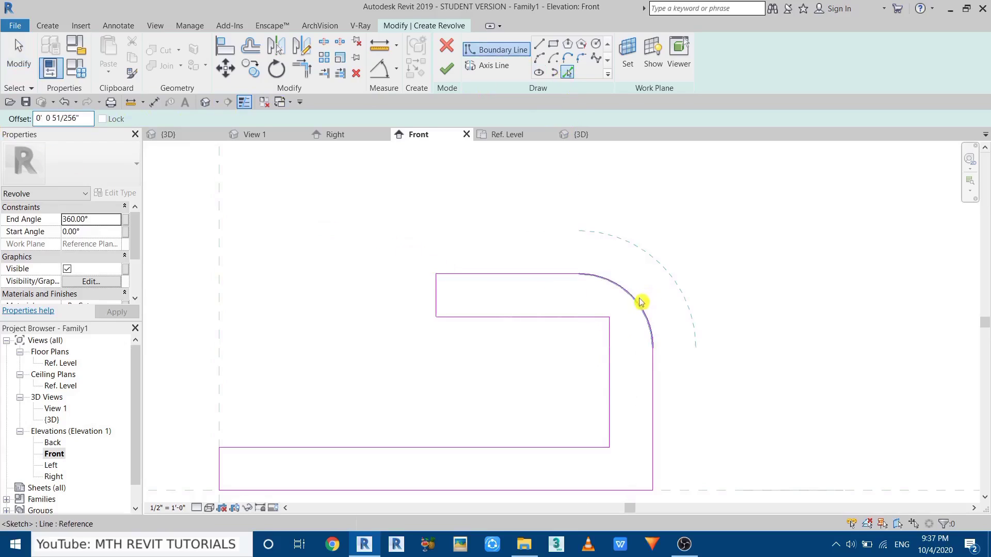
scroll(599, 328, up, 4)
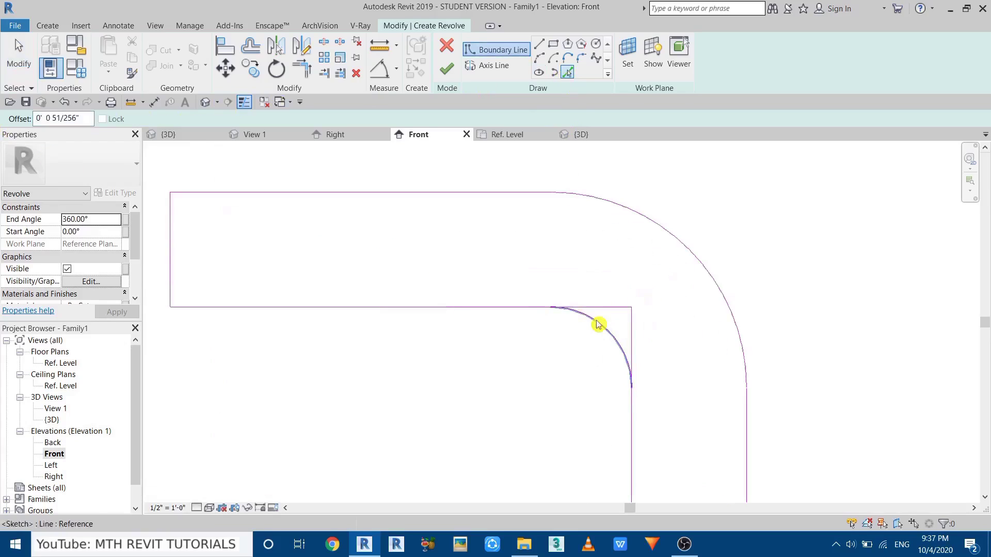
key(Escape)
key(Escape)
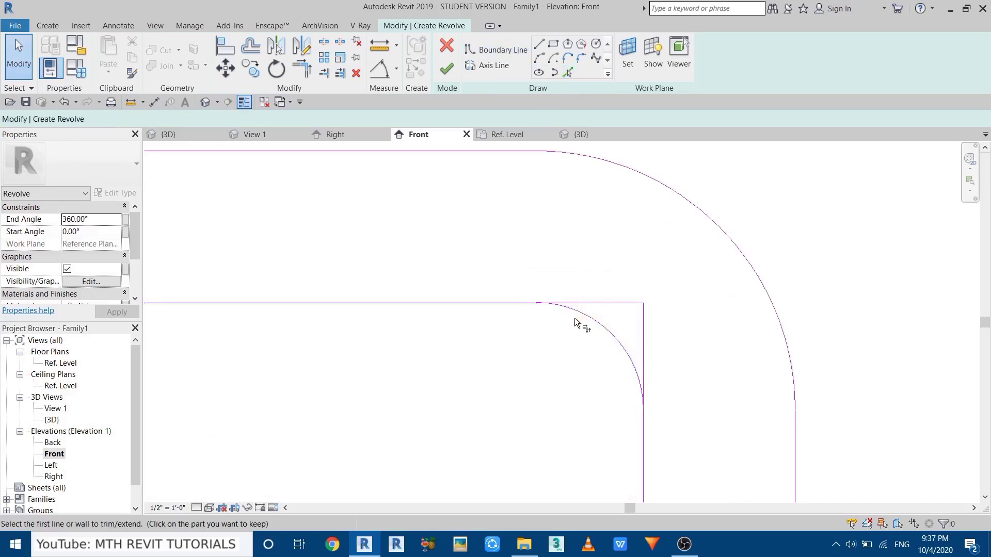
Trim away the leftover stub beyond the inner arc and check the closed profile.
key(t)
key(r)
click(485, 304)
click(615, 341)
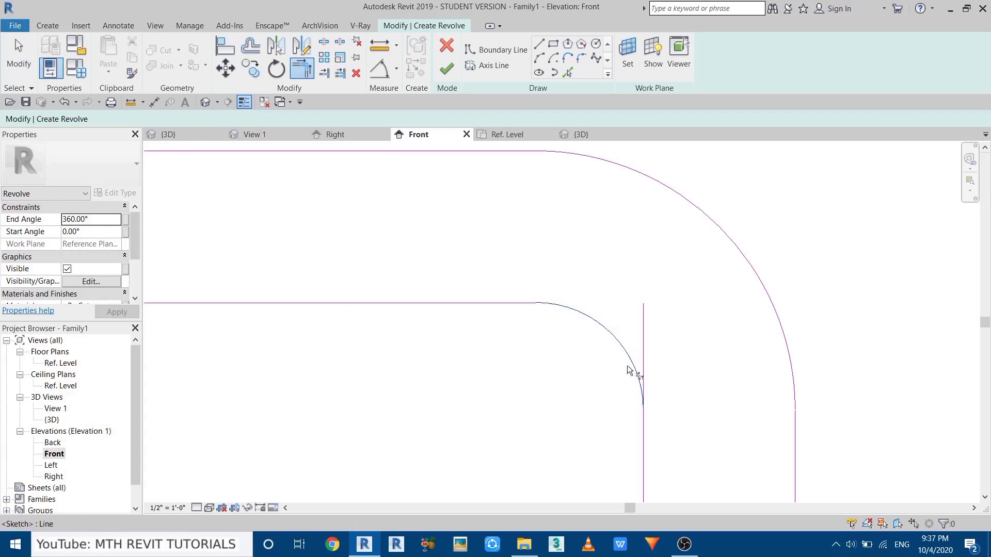
scroll(708, 325, down, 5)
key(Escape)
mouse_move(395, 282)
mouse_down()
mouse_move(733, 423)
mouse_move(747, 449)
mouse_move(700, 459)
mouse_move(745, 454)
mouse_up()
click(516, 409)
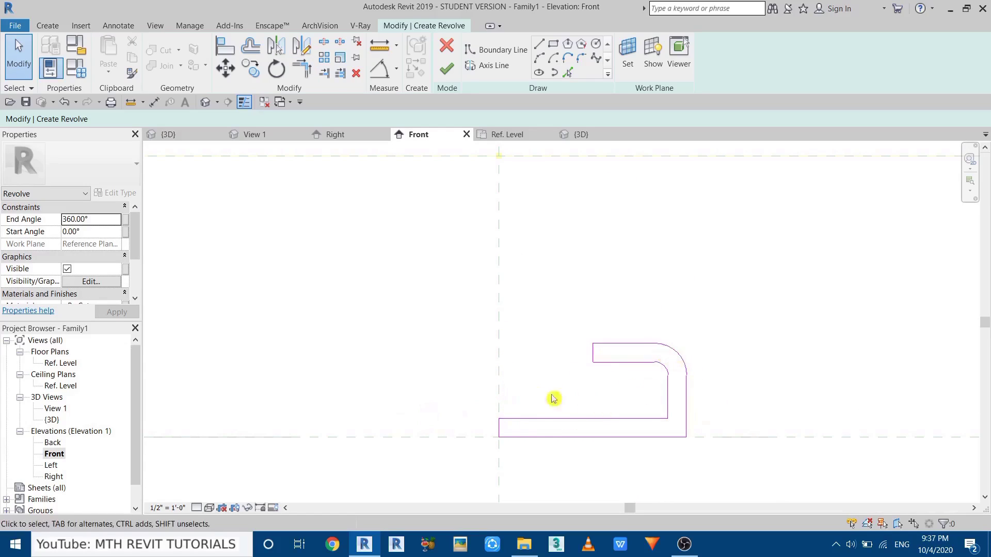
Draw a vertical revolve axis along the centre plane and finish the revolve.
click(492, 72)
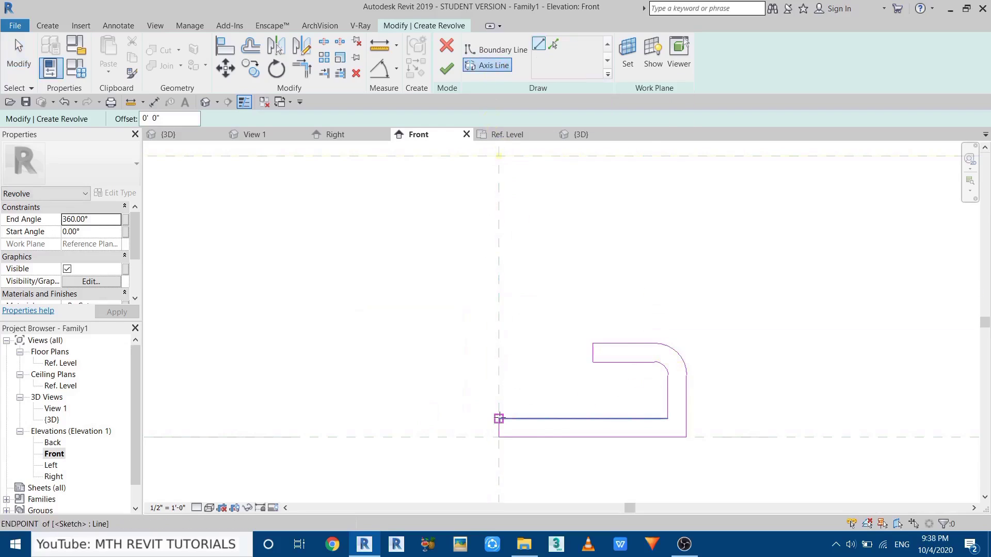
click(499, 389)
click(499, 245)
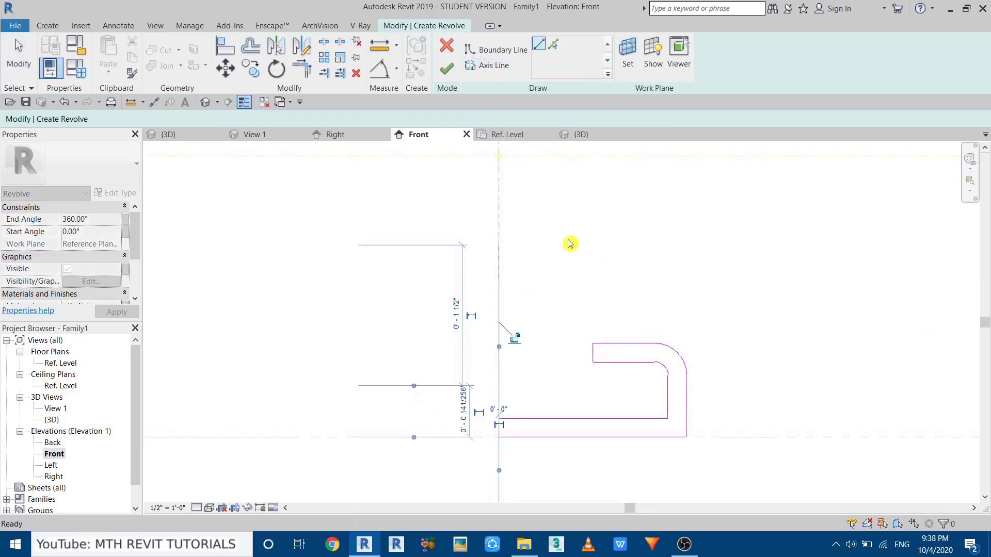
right_click(570, 244)
click(586, 251)
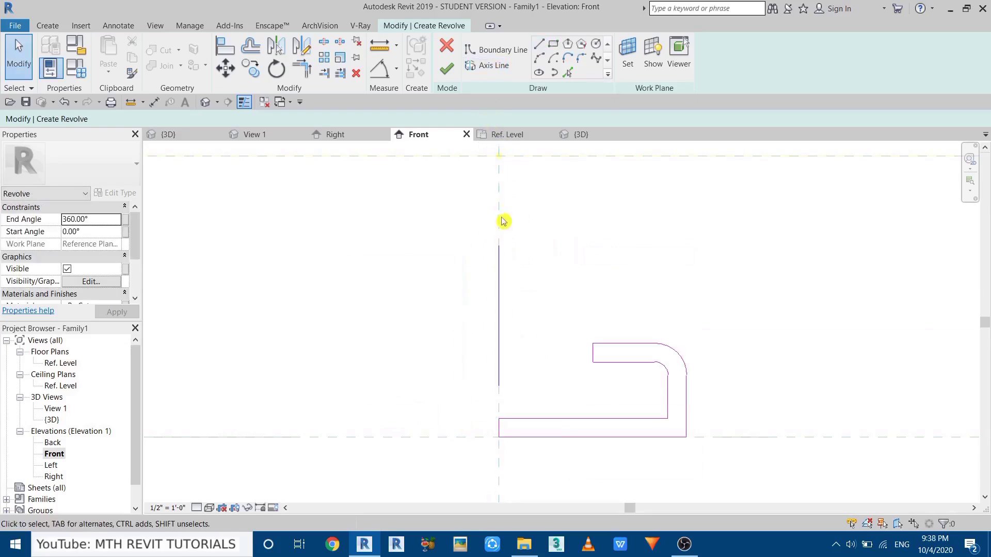
click(447, 69)
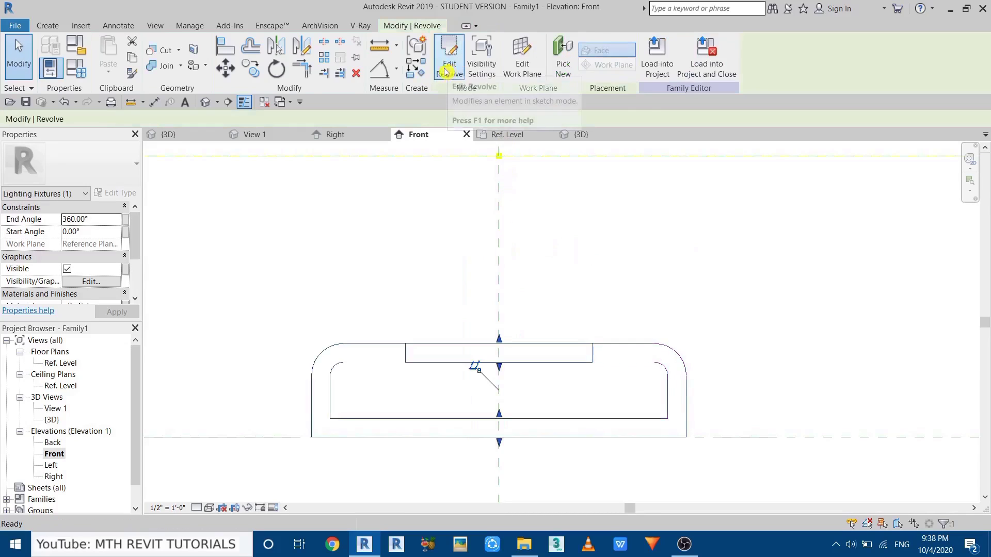
Orbit and zoom the revolved housing in the default 3D view.
click(204, 103)
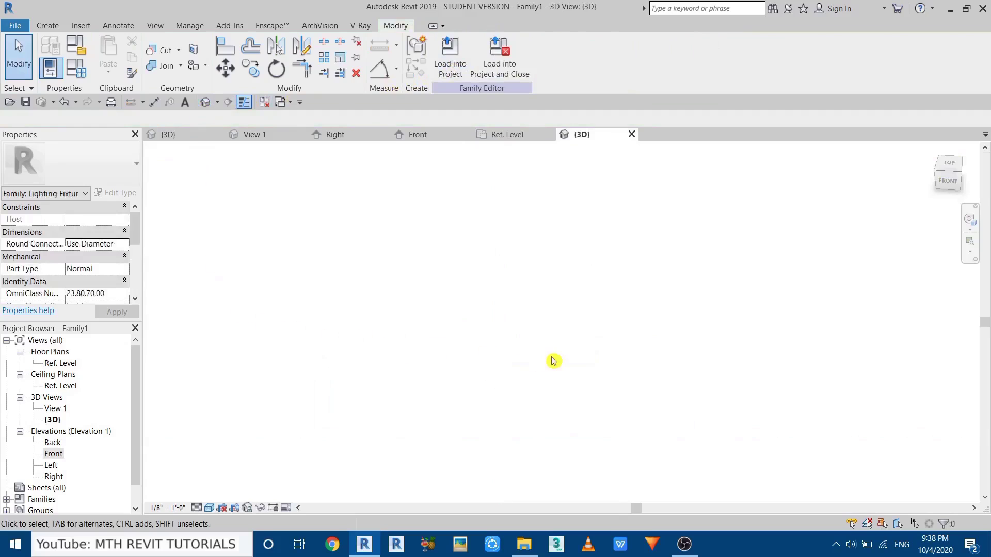
scroll(529, 405, up, 6)
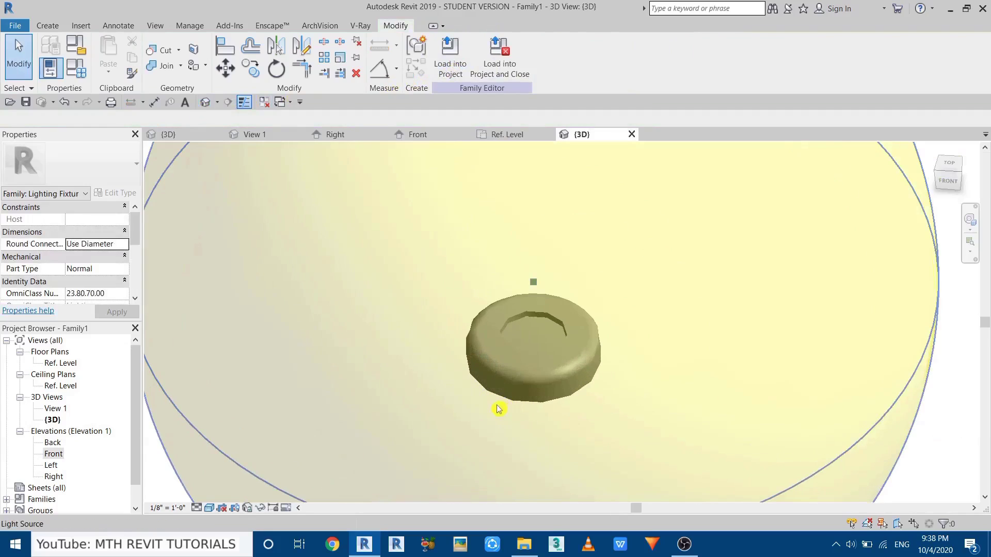
scroll(498, 409, up, 2)
click(552, 359)
scroll(553, 359, down, 4)
shift+middle_drag(548, 390, 462, 309)
scroll(463, 309, up, 3)
key(Escape)
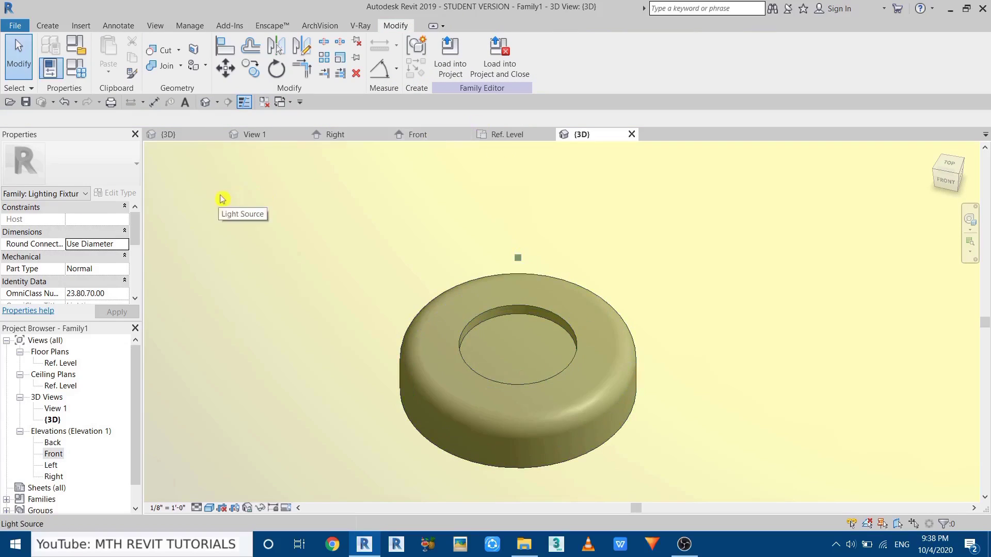
Return to the Ref. Level floor plan centred on the concentric circles.
click(508, 135)
scroll(533, 294, up, 5)
middle_drag(535, 389, 515, 312)
scroll(515, 312, up, 2)
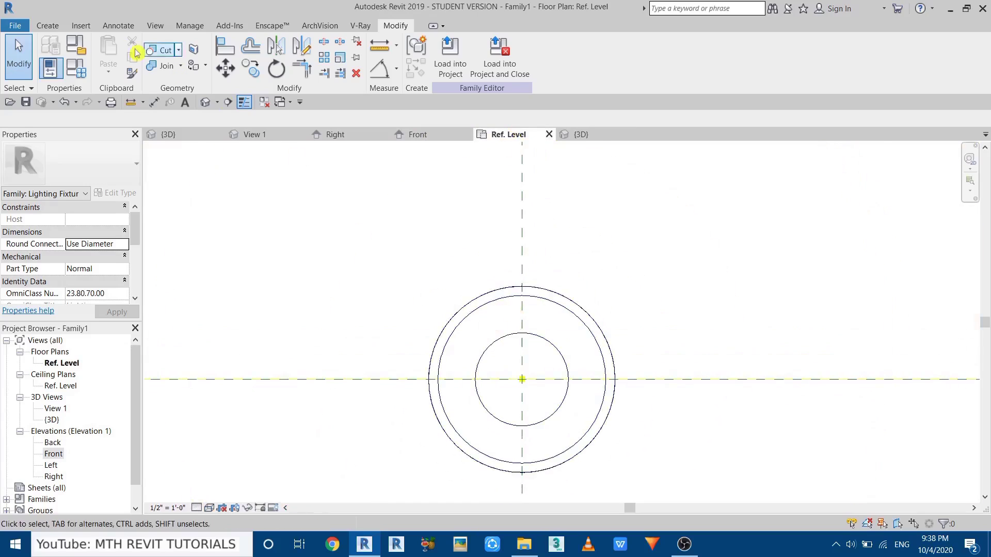
Create an extrusion sketched by picking both halves of the housing's inner circle.
click(46, 30)
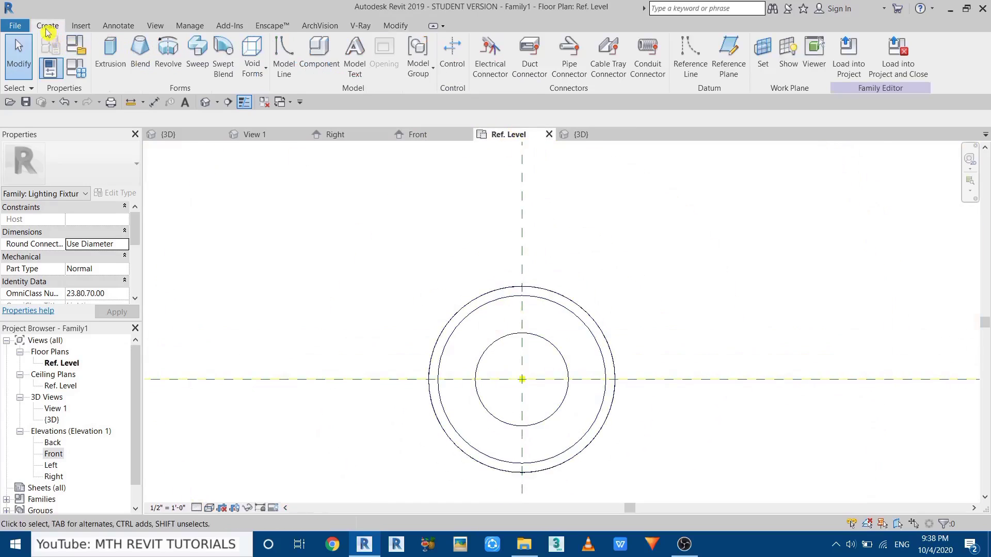
click(110, 51)
click(499, 73)
click(553, 345)
click(545, 413)
right_click(580, 237)
click(593, 247)
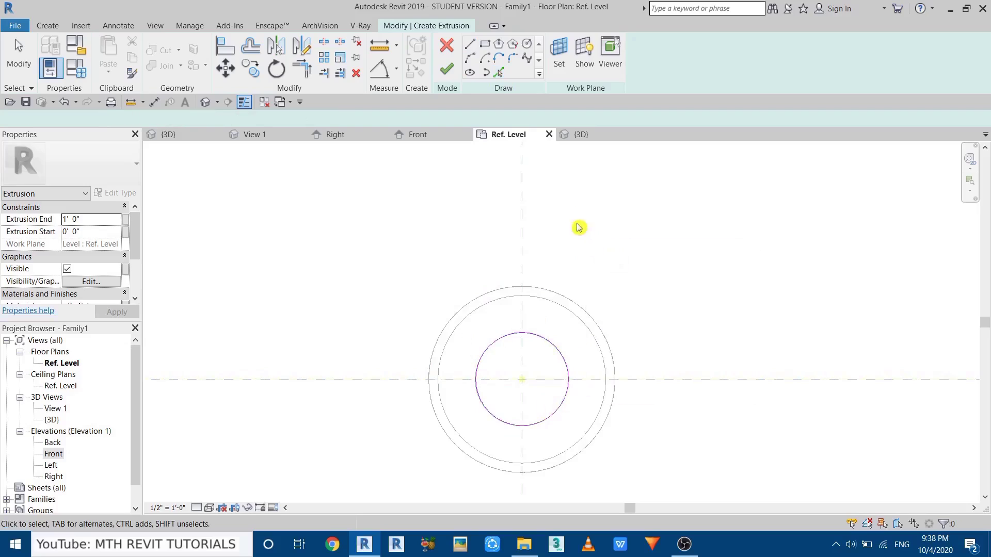
click(447, 69)
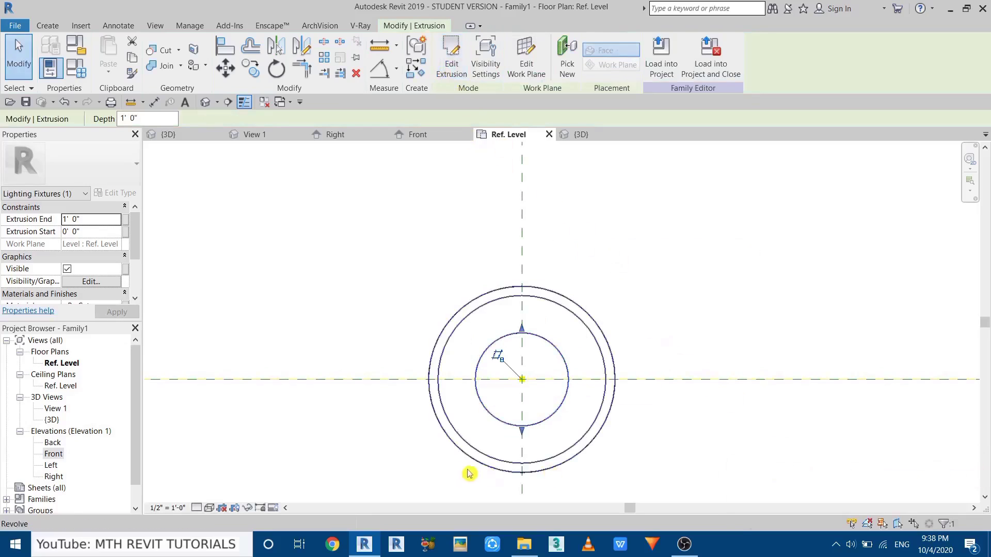
Drag the extrusion's top and bottom together in Front elevation into a thin disc, then view in 3D.
double_click(53, 454)
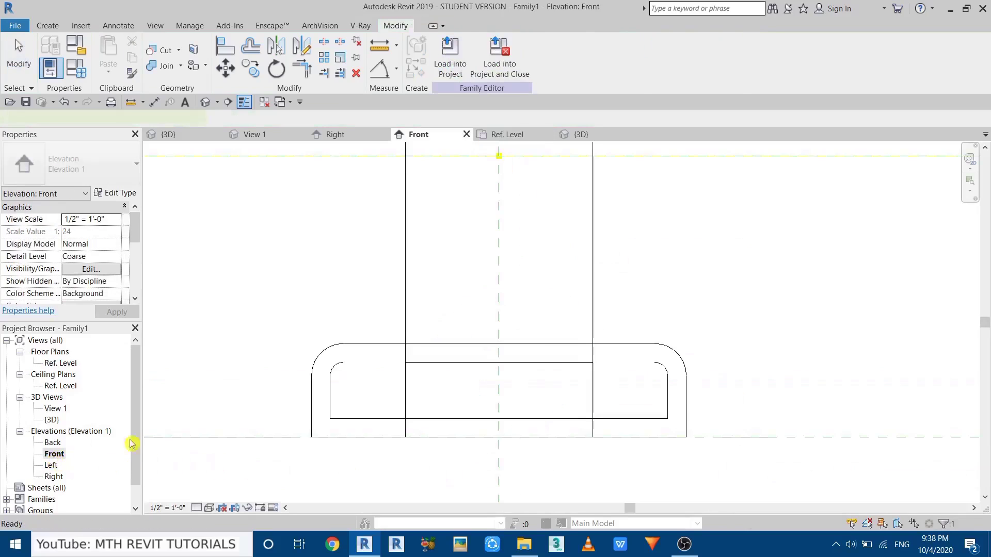
scroll(498, 304, down, 4)
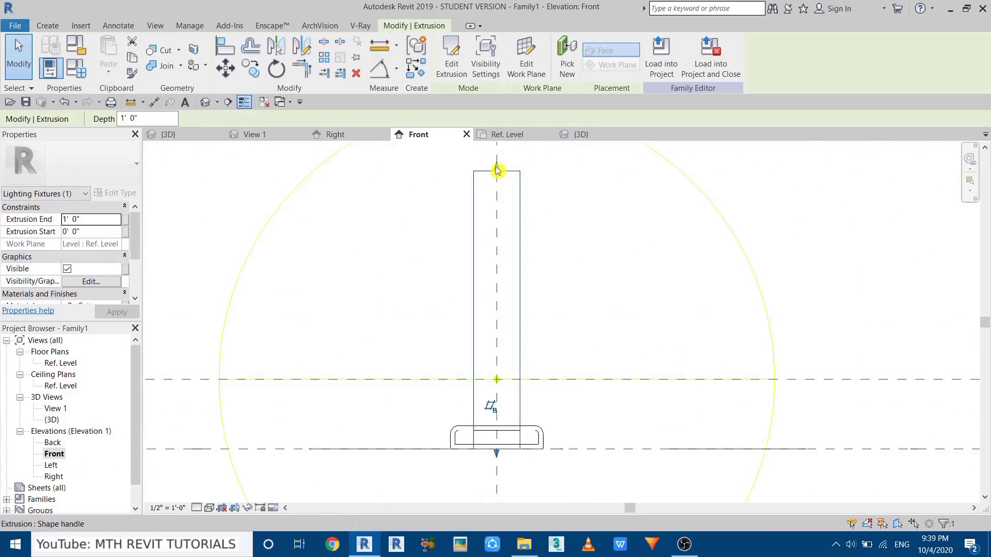
drag(498, 168, 503, 431)
scroll(502, 453, up, 5)
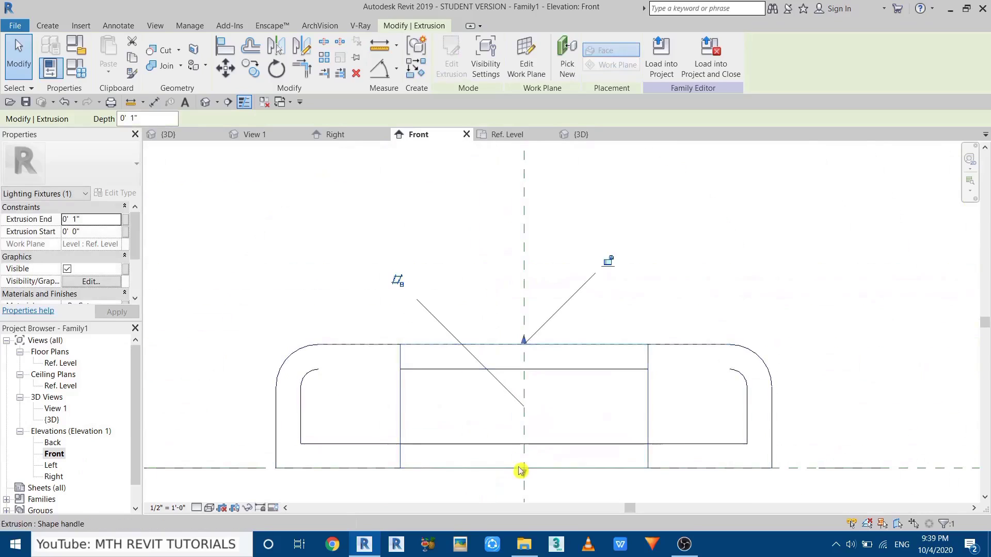
drag(522, 466, 532, 374)
scroll(521, 351, up, 4)
click(573, 298)
scroll(573, 299, down, 3)
scroll(495, 320, up, 2)
click(420, 339)
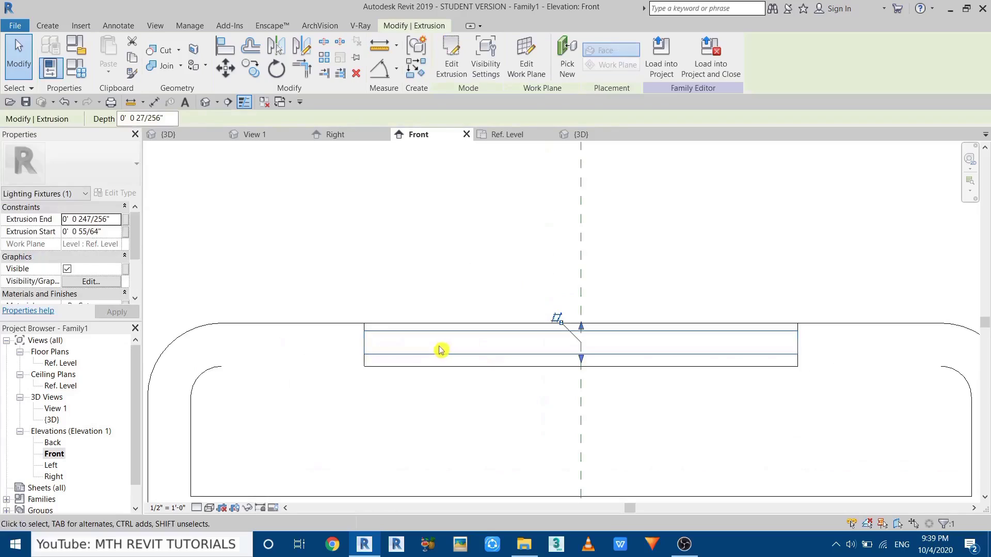
click(575, 133)
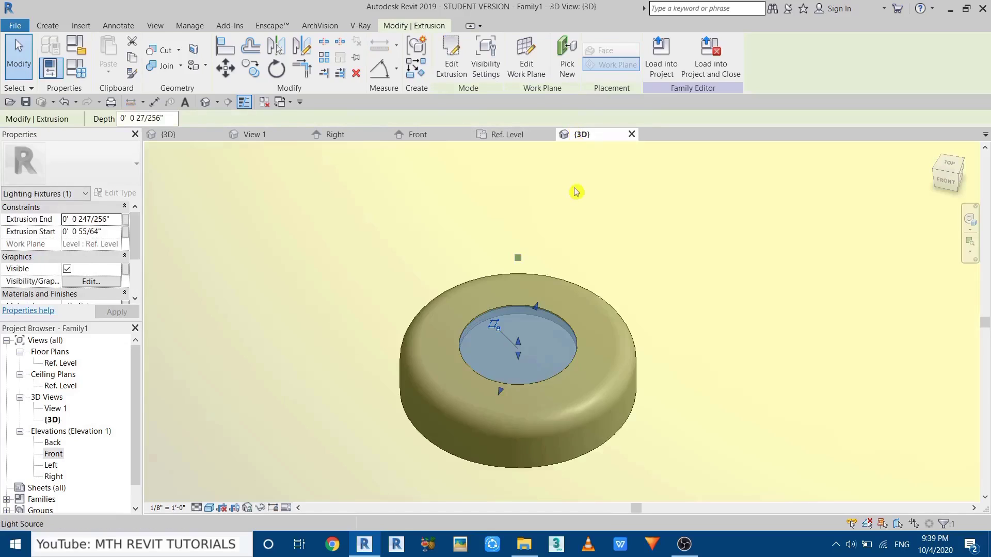
Clear the extrusion selection and select the revolved housing from an orbited view.
click(575, 192)
scroll(529, 285, up, 2)
scroll(528, 285, down, 5)
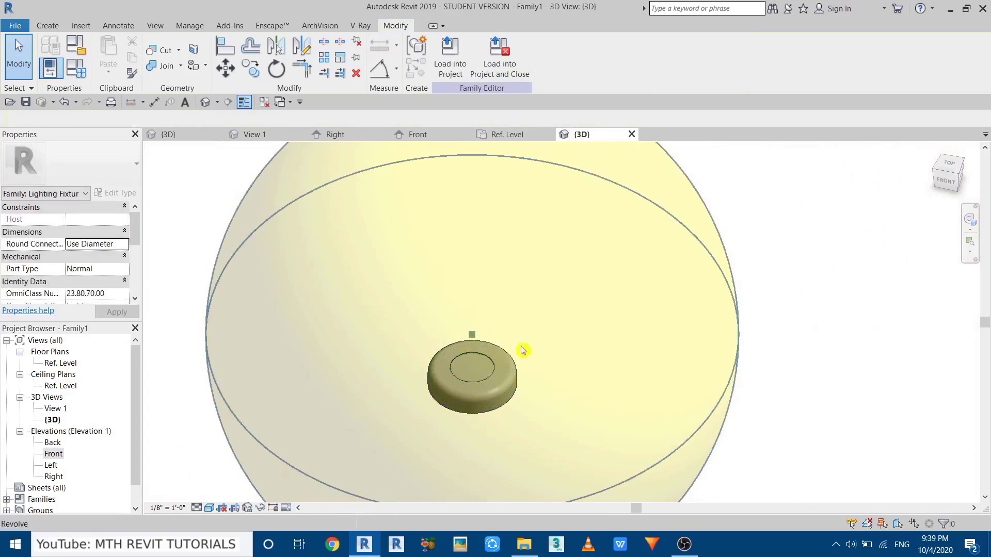
shift+middle_drag(418, 361, 445, 356)
scroll(445, 356, up, 2)
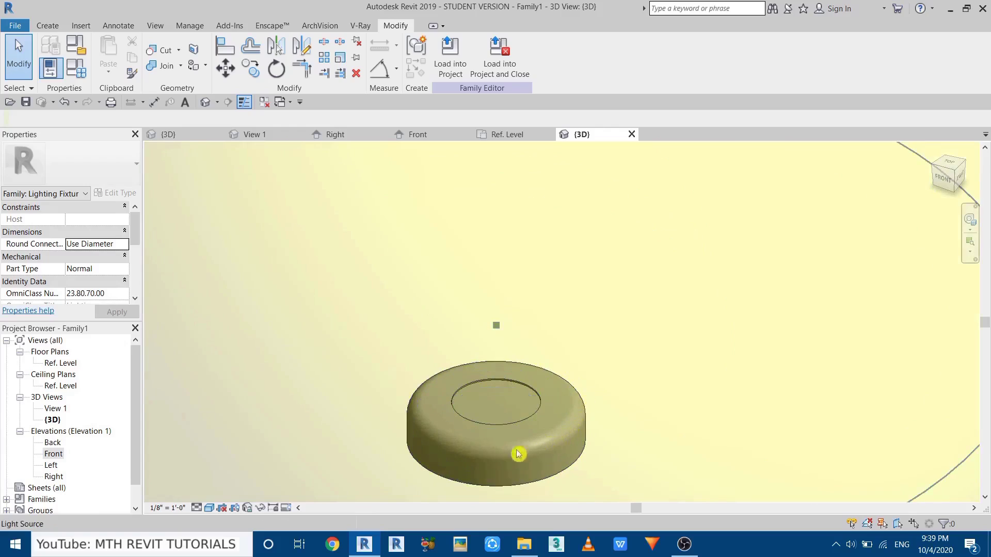
click(591, 415)
scroll(124, 248, down, 2)
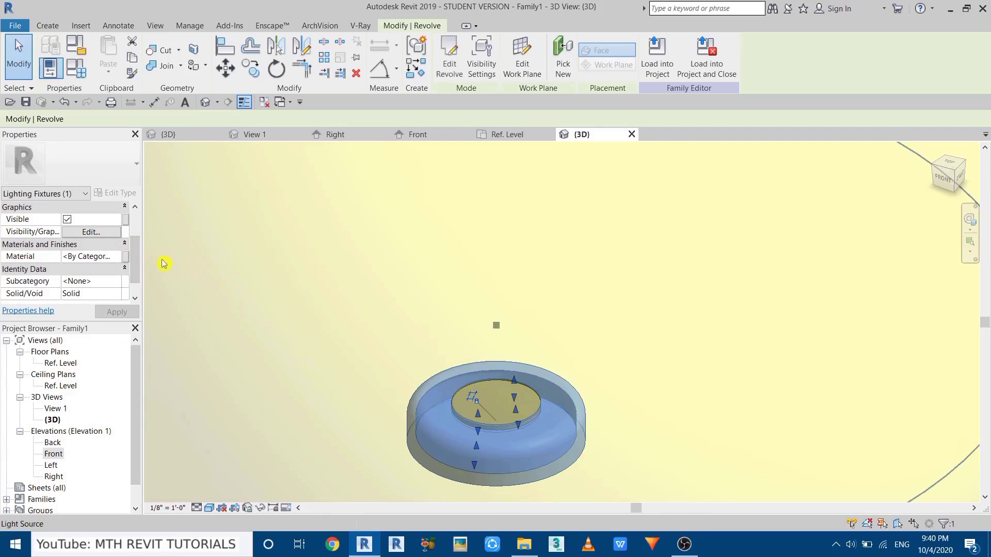
Link the housing's Material to a new type parameter named Metal.
click(127, 257)
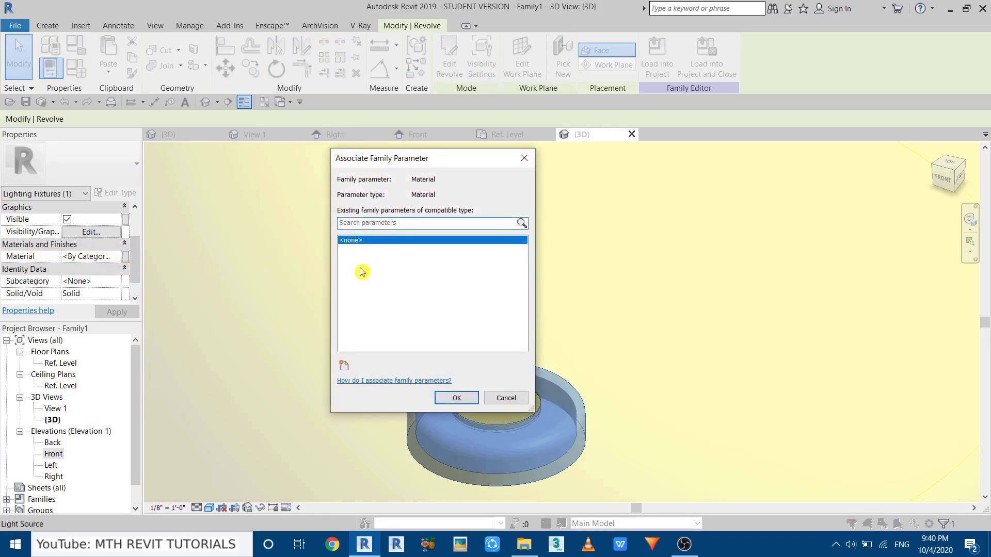
click(343, 365)
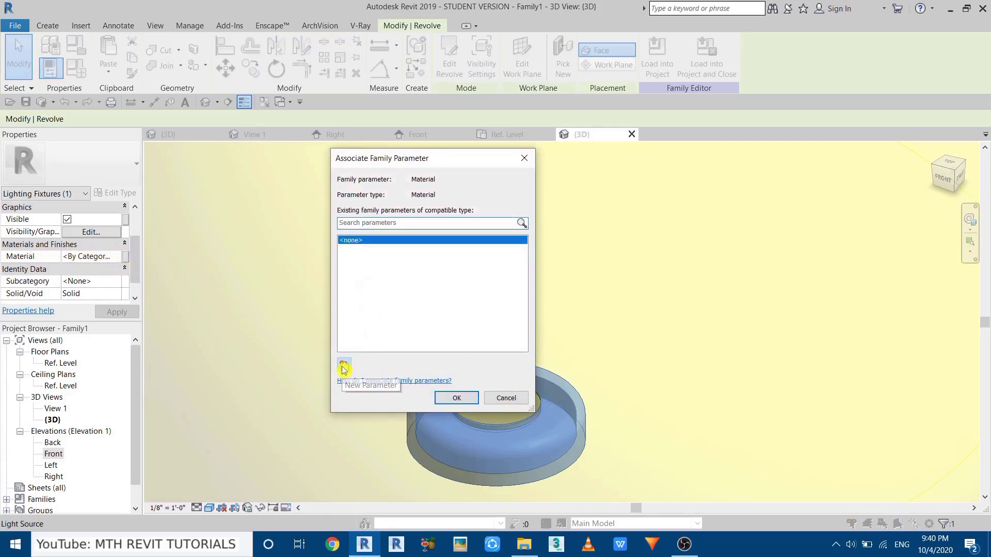
text(Metal)
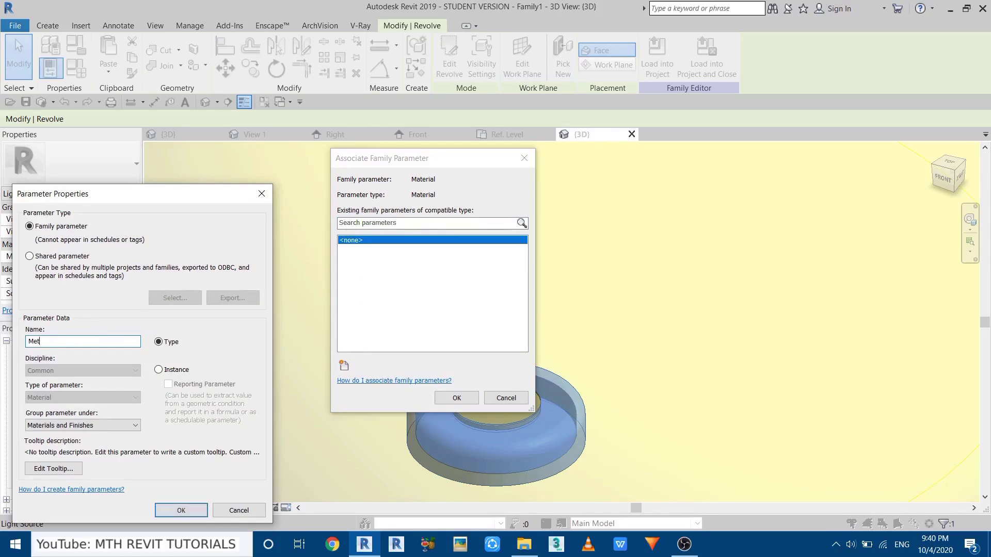
click(190, 512)
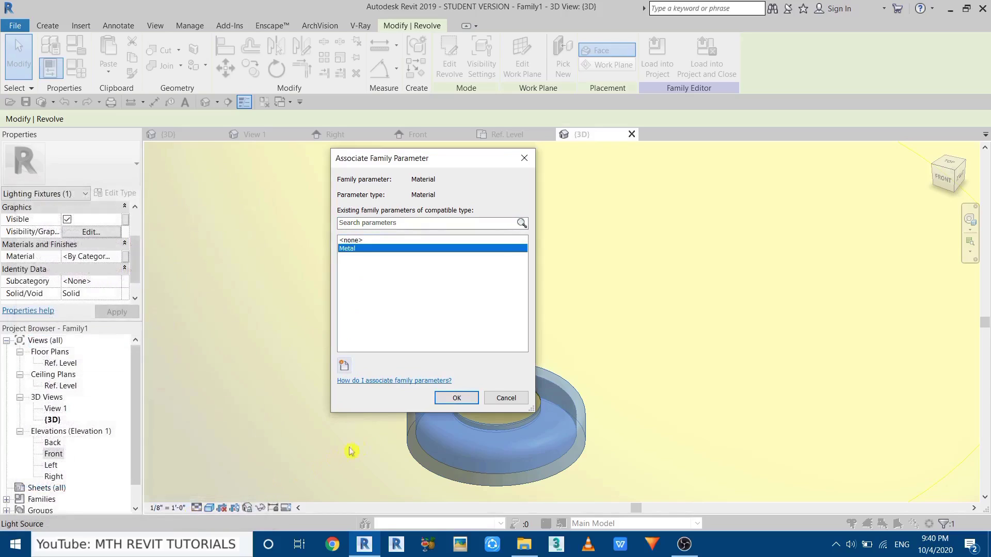
click(457, 397)
scroll(480, 385, up, 5)
key(Escape)
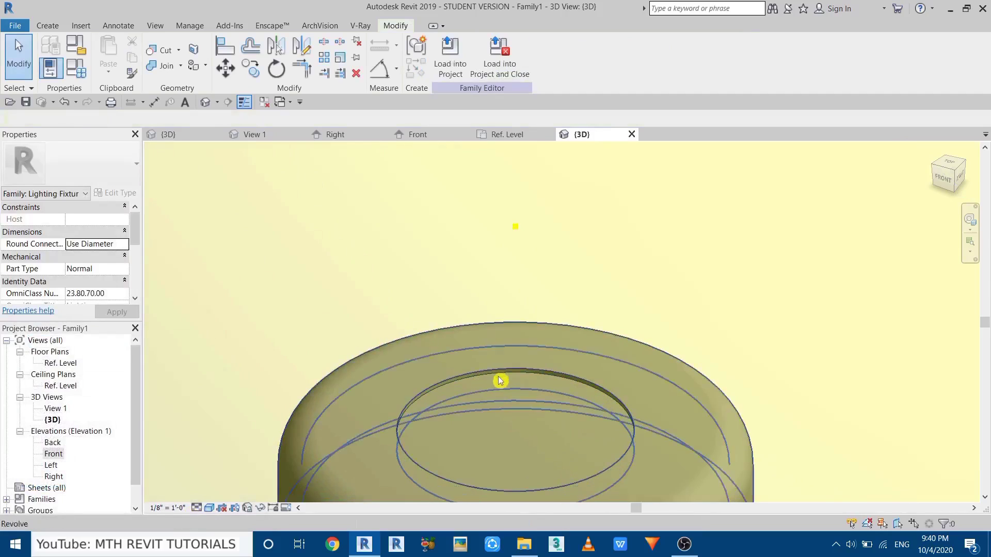
Tab-select the thin disc extrusion and link its Material to a new parameter named Diffuser.
key(Tab)
key(Tab)
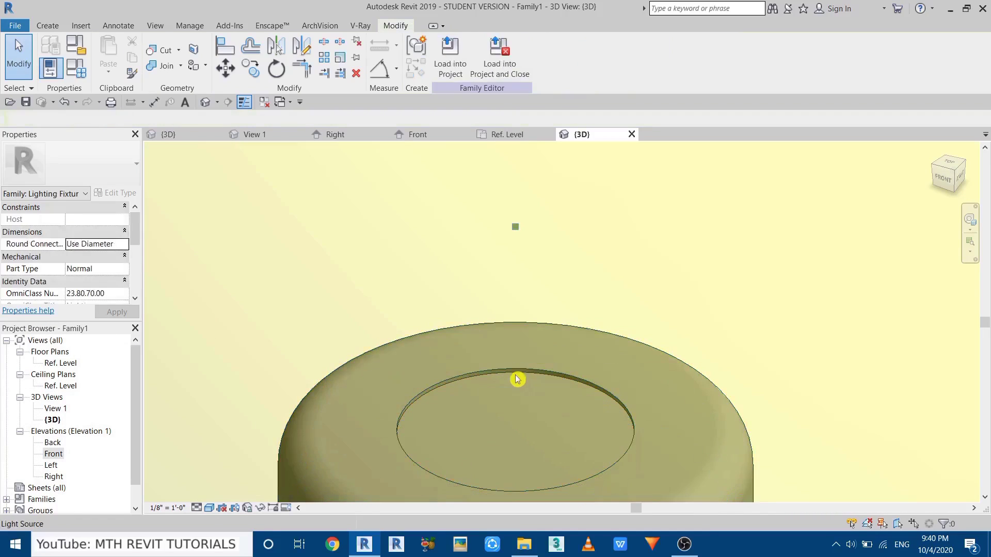
click(518, 379)
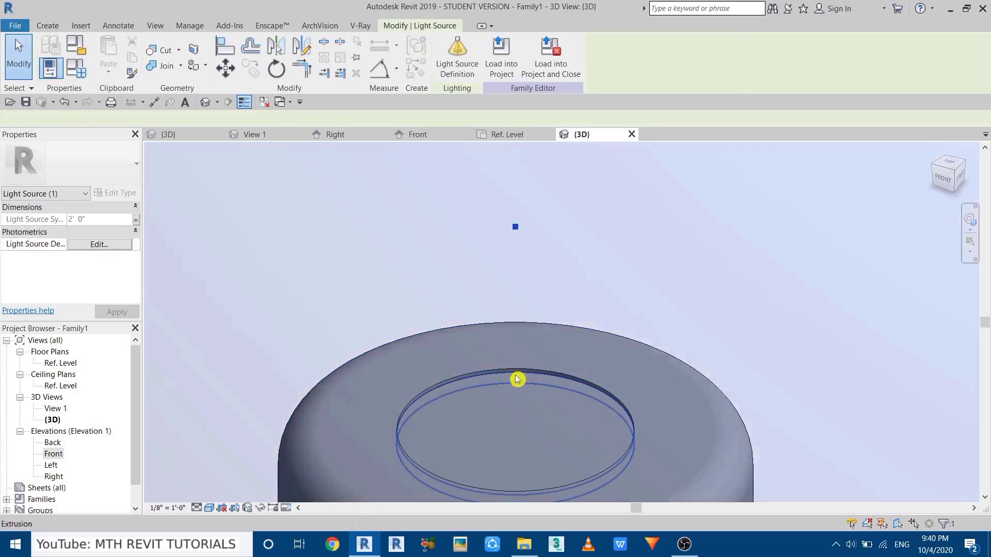
click(518, 379)
scroll(129, 264, down, 2)
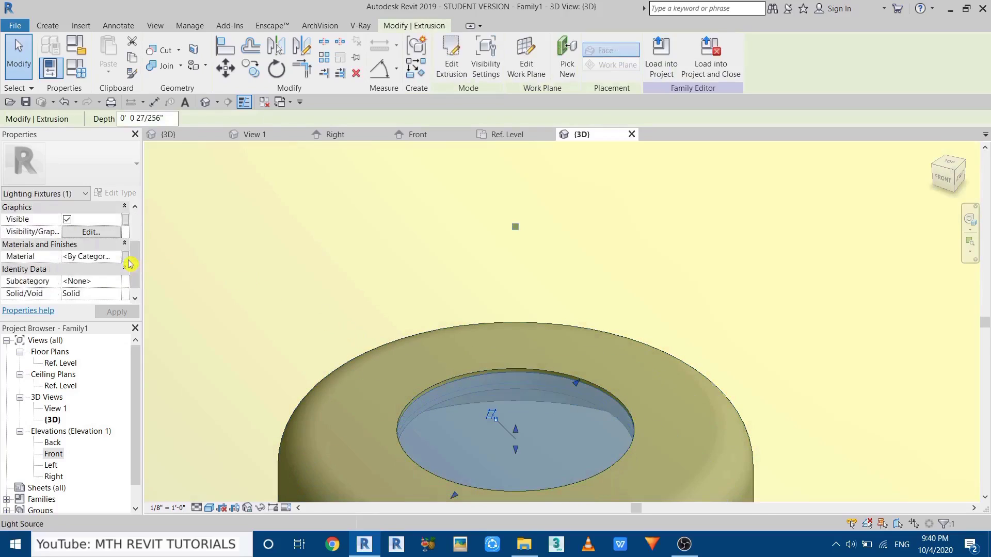
click(127, 263)
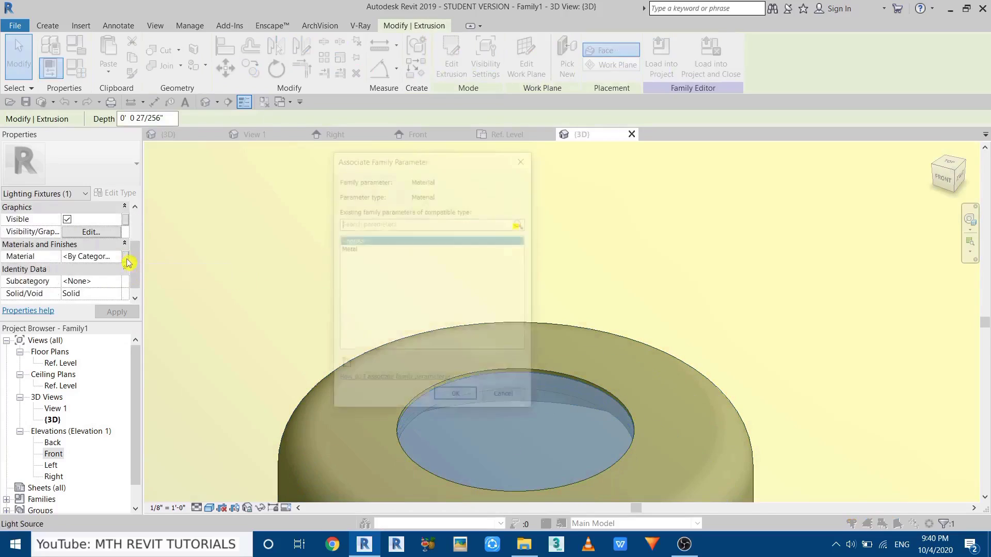
click(344, 366)
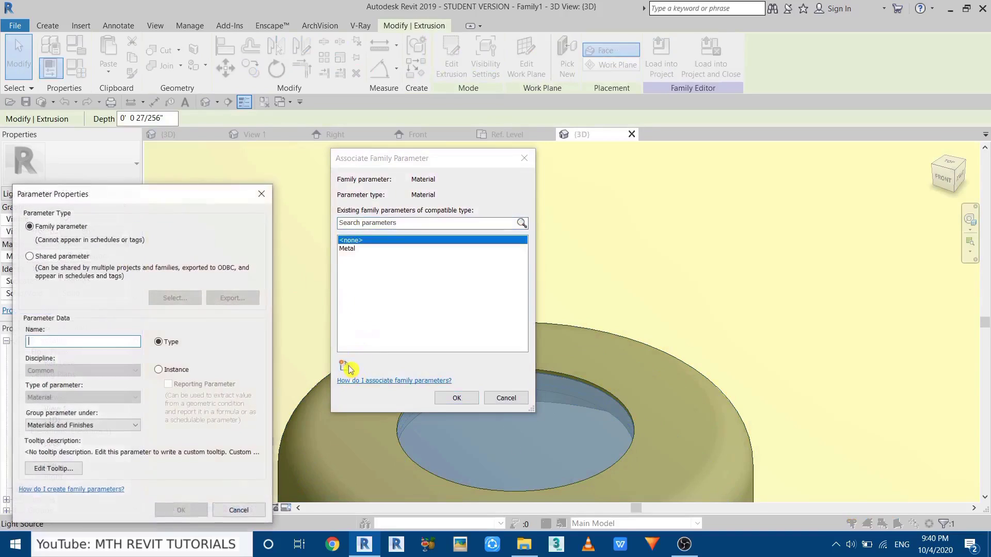
text(Diffuser)
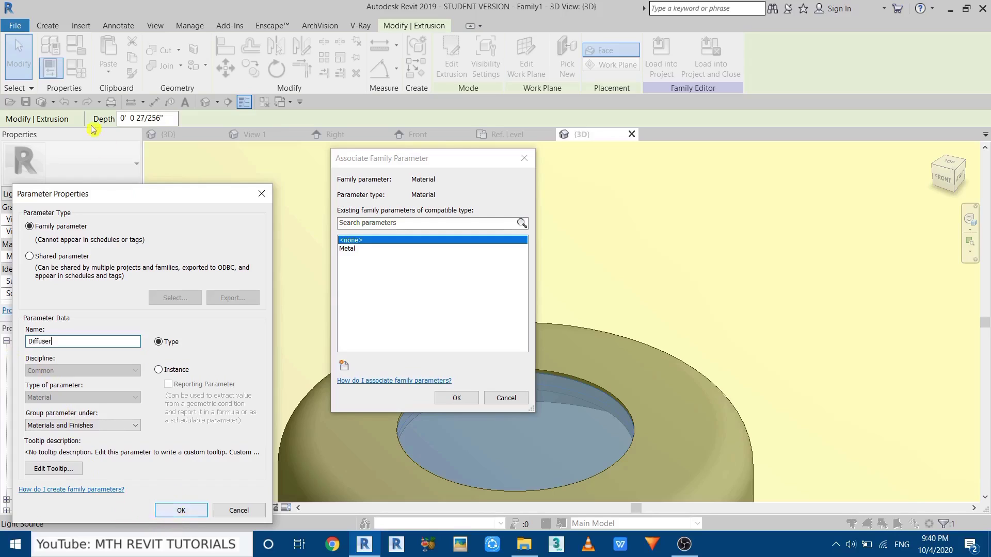
drag(82, 194, 286, 145)
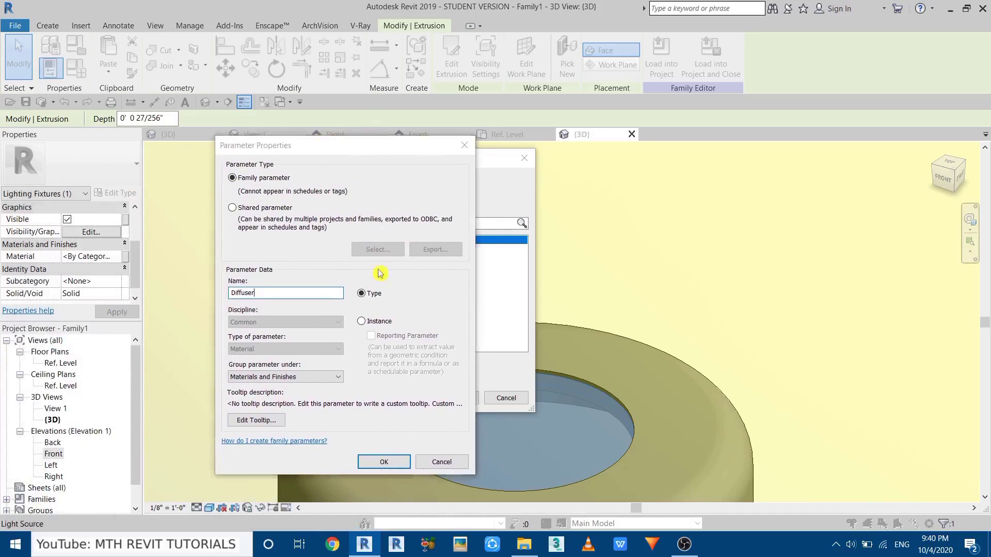
click(380, 462)
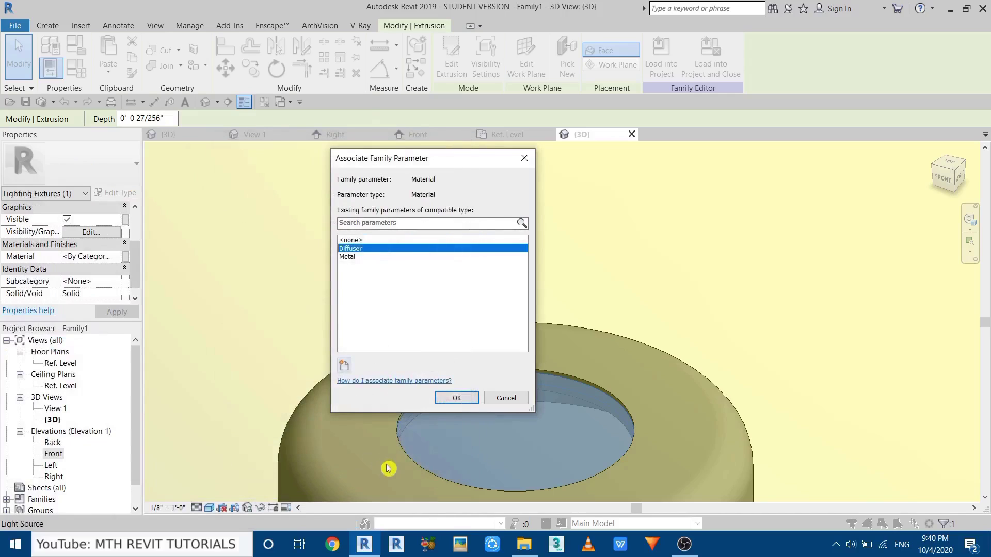
click(458, 402)
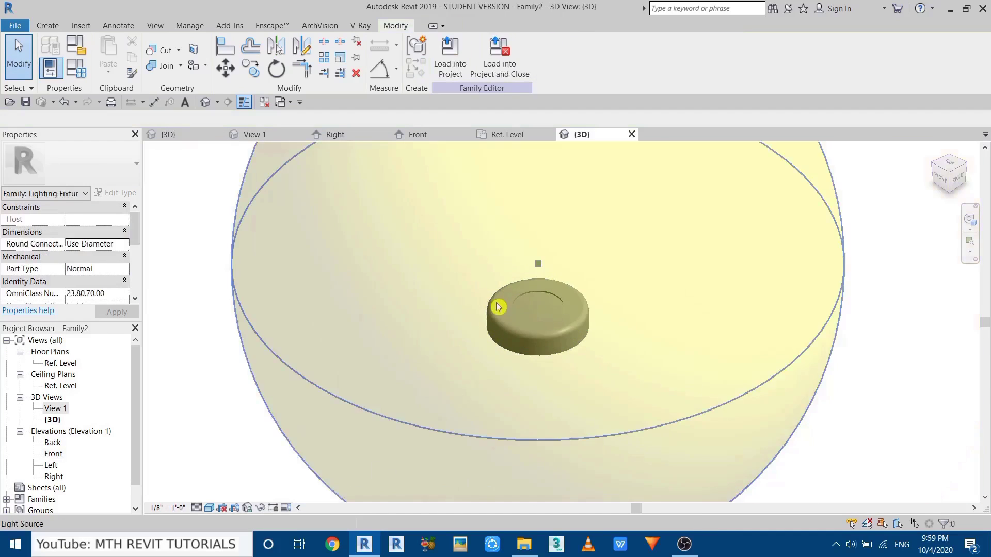
scroll(532, 320, up, 2)
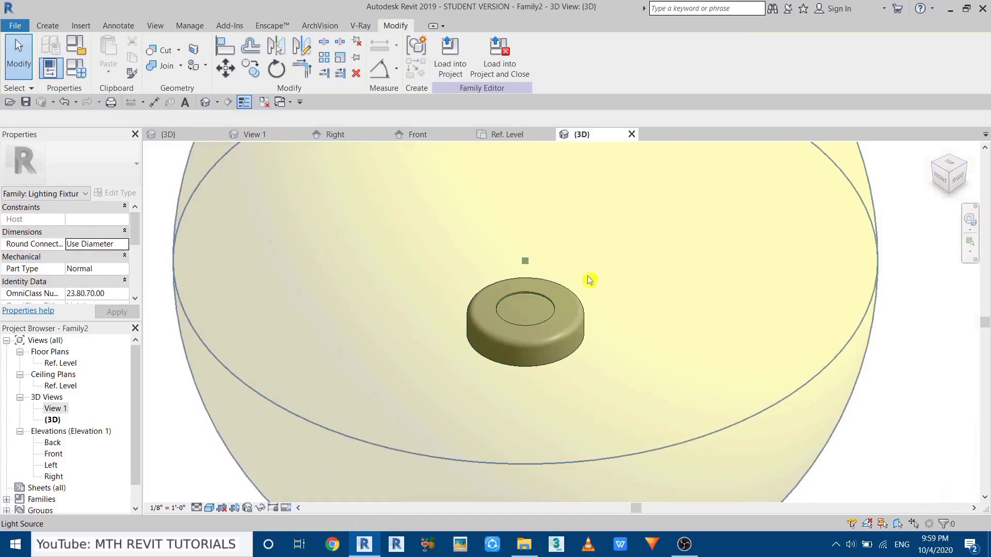
Switch to the Front elevation and select the light source sphere around the fixture.
scroll(590, 280, down, 3)
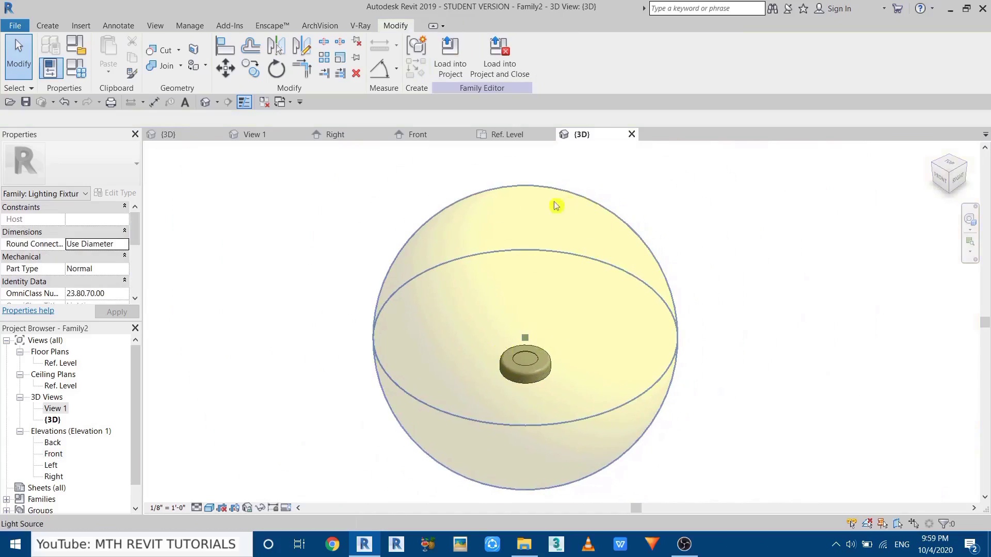
middle_drag(548, 181, 480, 163)
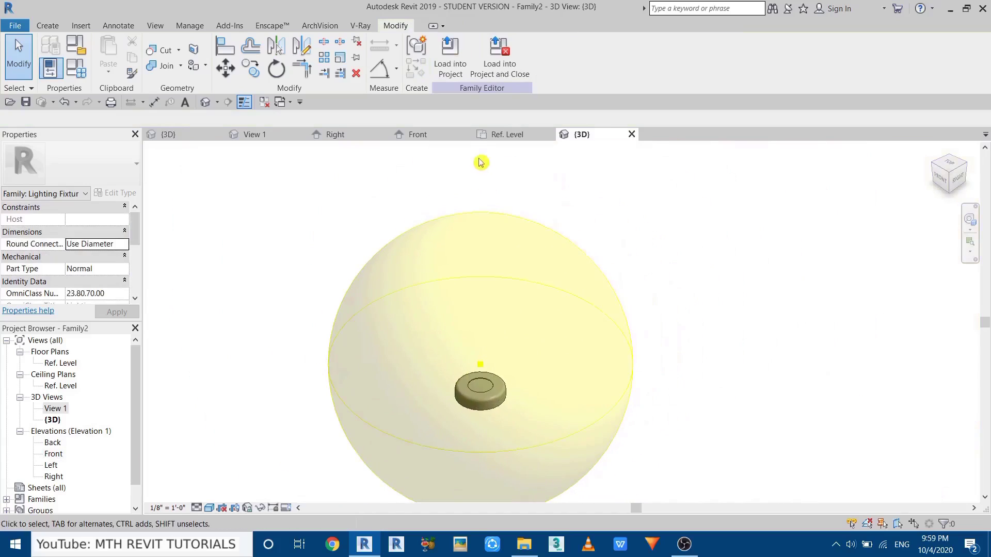
click(417, 136)
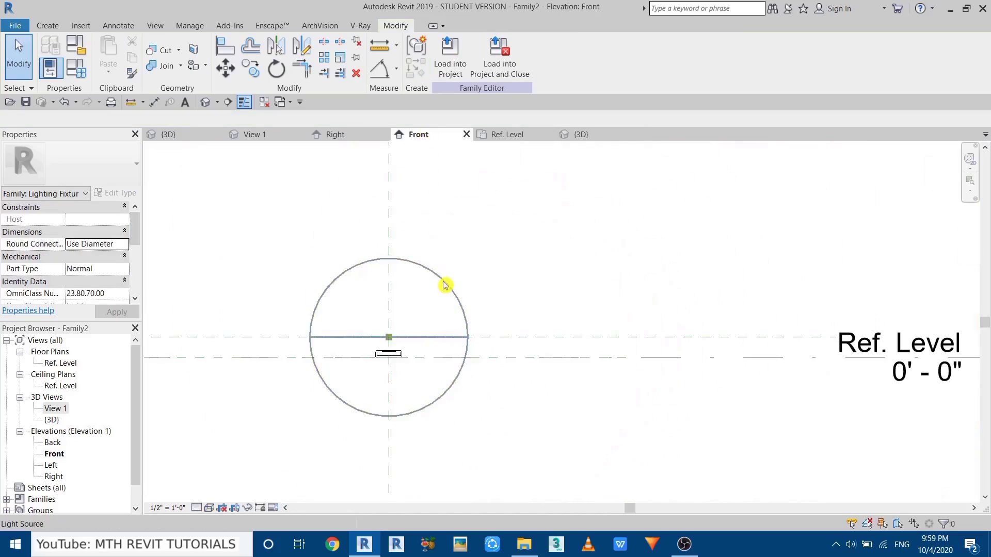
click(467, 293)
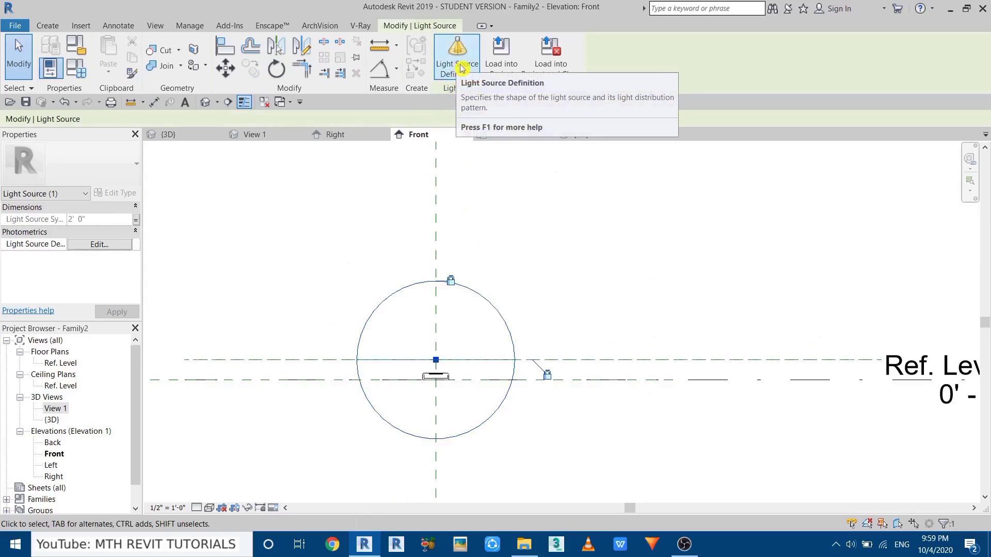
Set the light source distribution to Spot, producing a cone with 90° field and 30° beam.
click(457, 54)
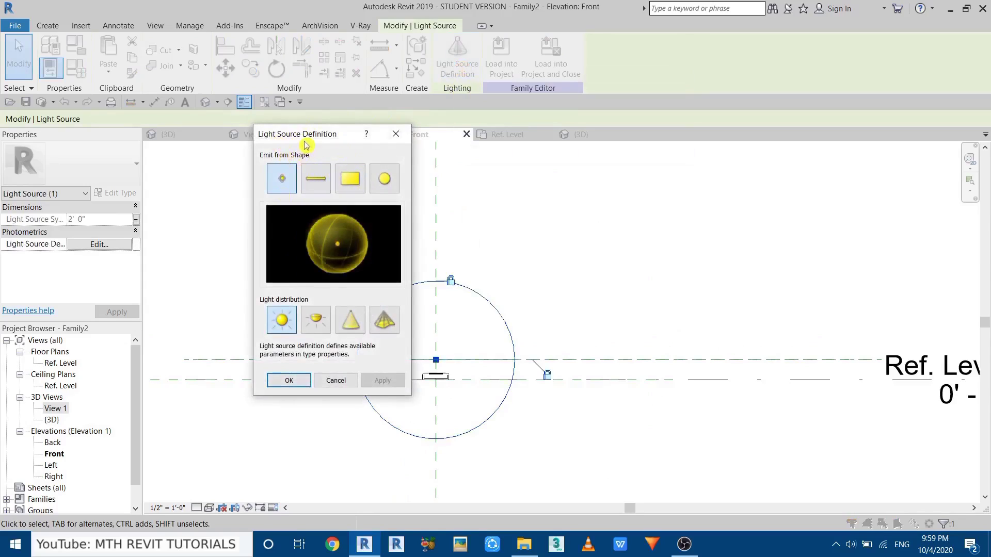
drag(304, 141, 374, 156)
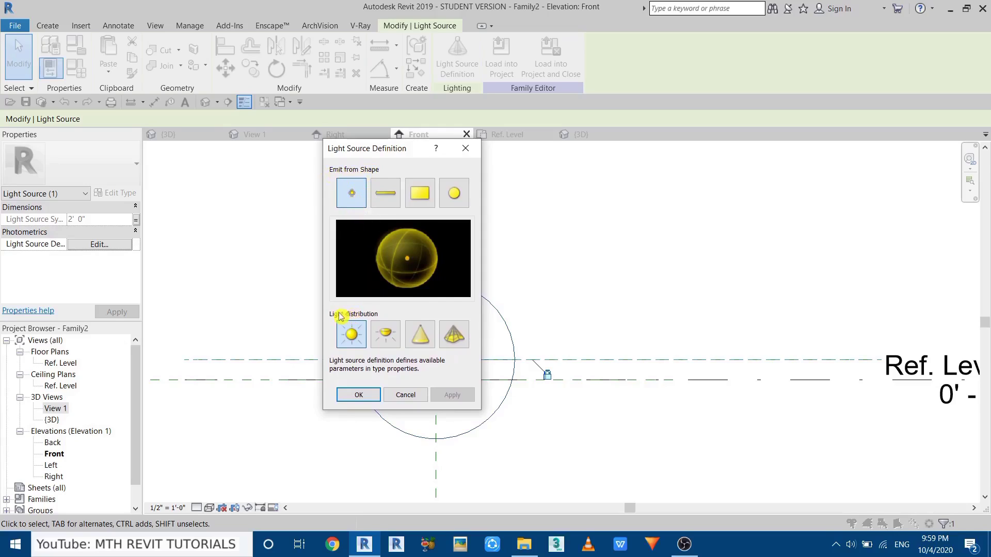
click(421, 338)
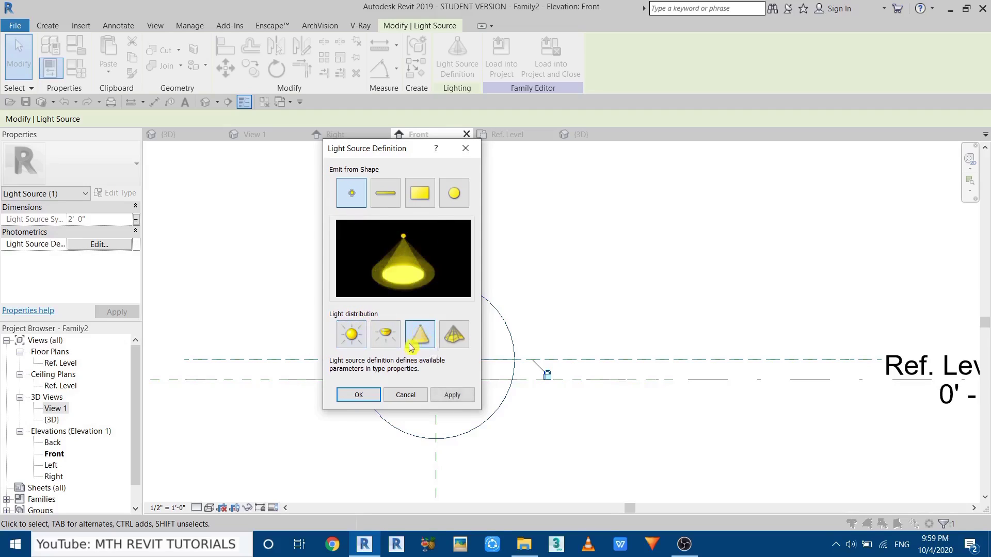
click(359, 395)
scroll(436, 287, down, 3)
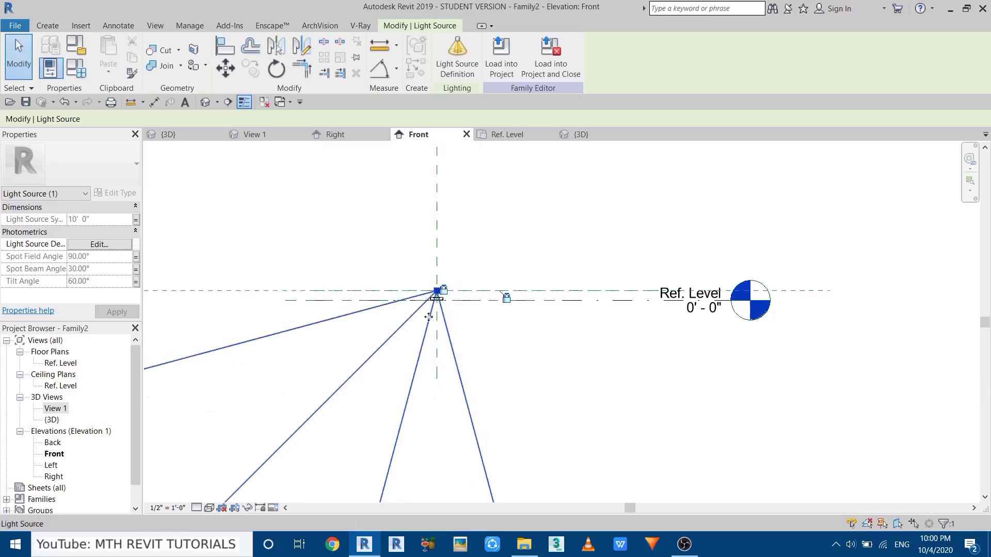
Change the Tilt Angle type parameter from 60° to 90° so the cone points down.
scroll(377, 339, up, 4)
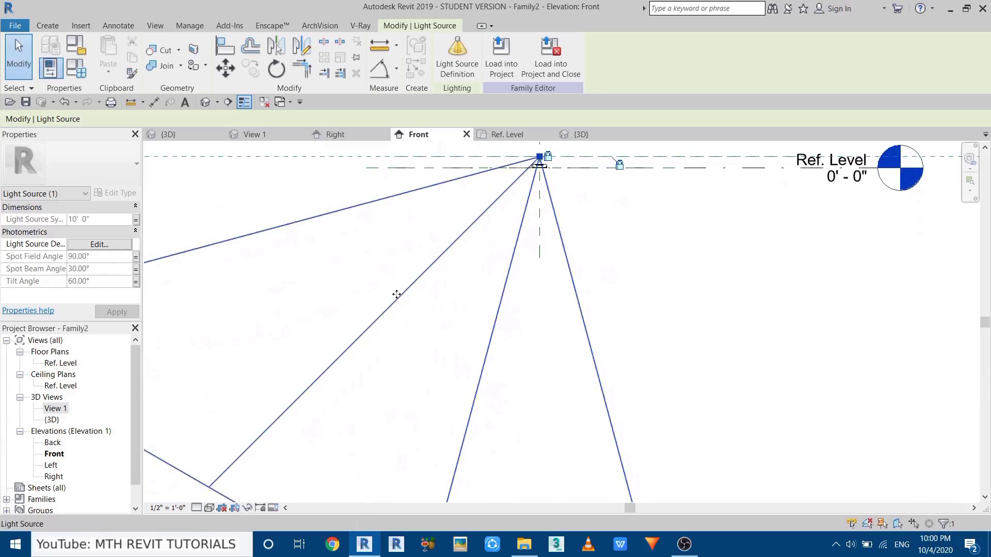
scroll(419, 322, down, 2)
key(Escape)
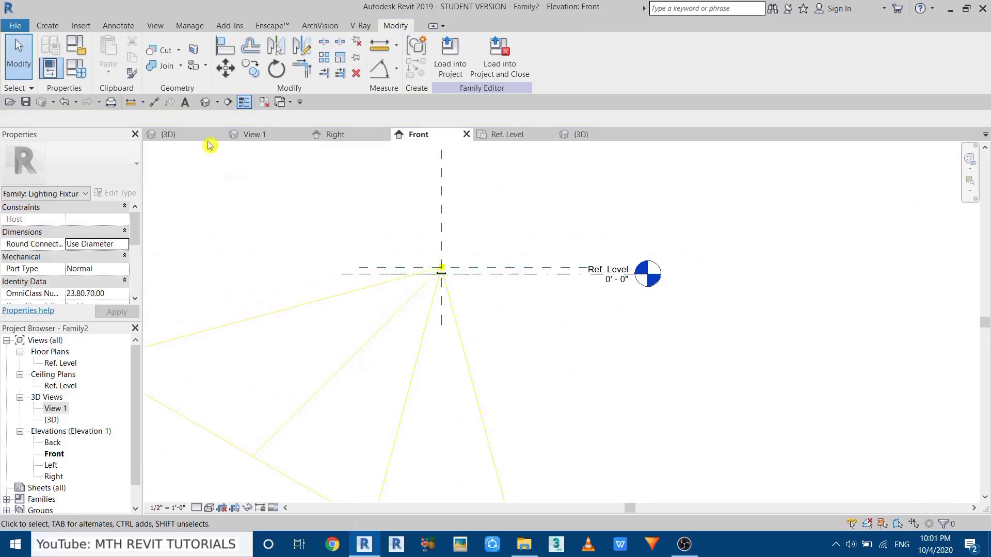
click(84, 76)
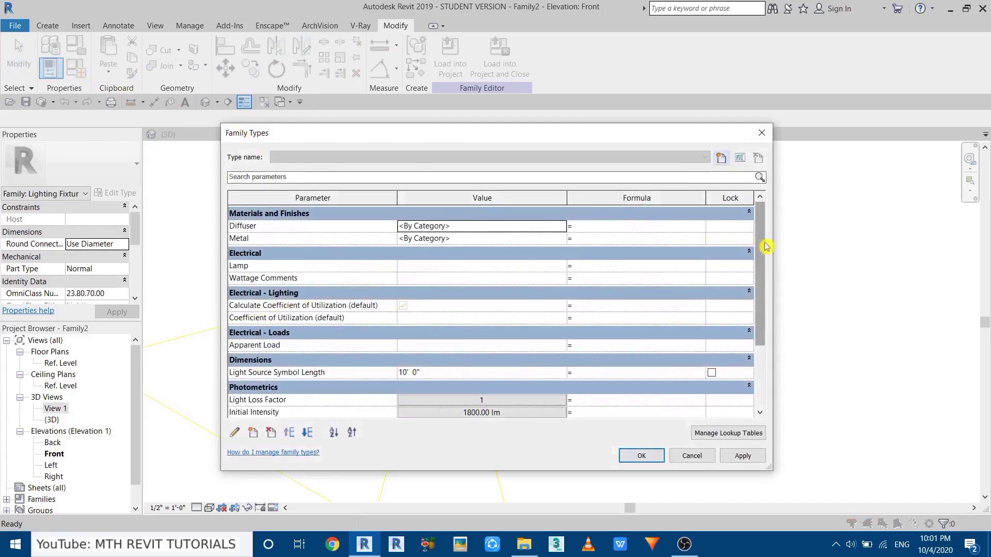
drag(765, 246, 771, 310)
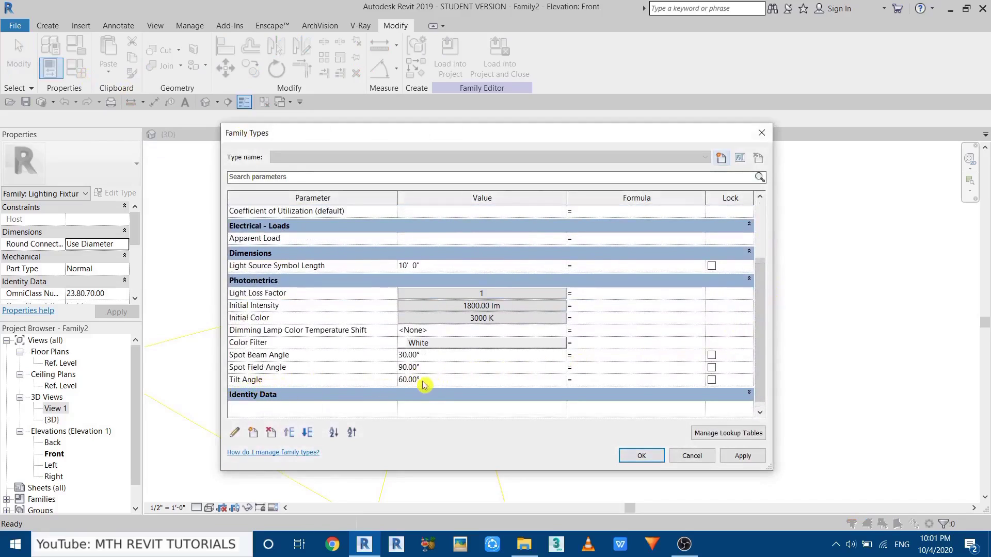
click(442, 383)
drag(395, 135, 445, 104)
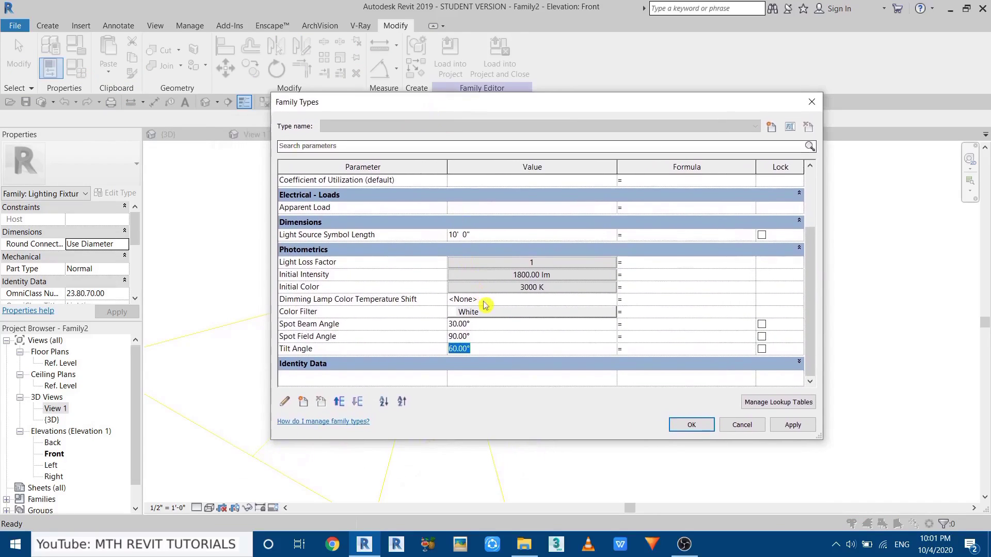
click(792, 426)
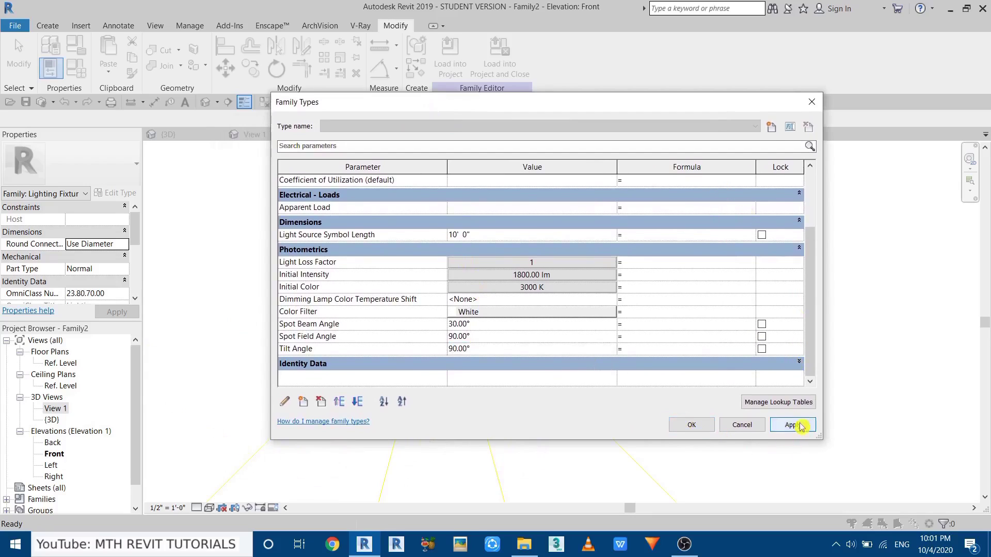
click(688, 420)
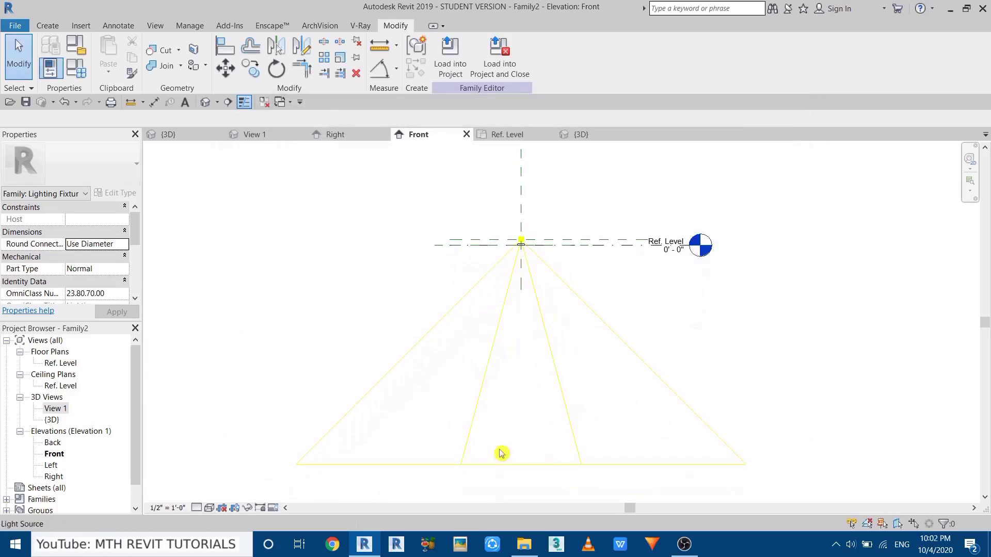
scroll(526, 365, up, 2)
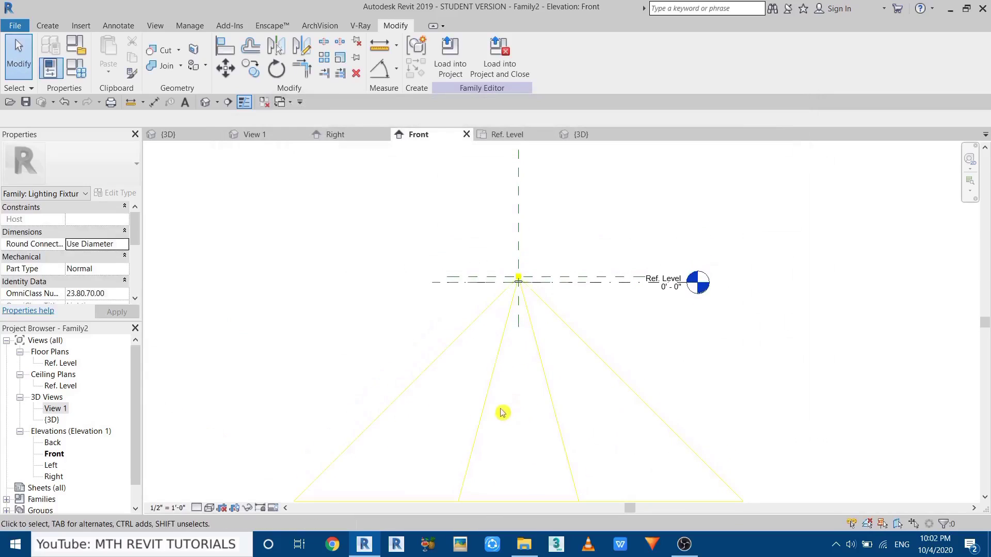
middle_drag(520, 318, 499, 363)
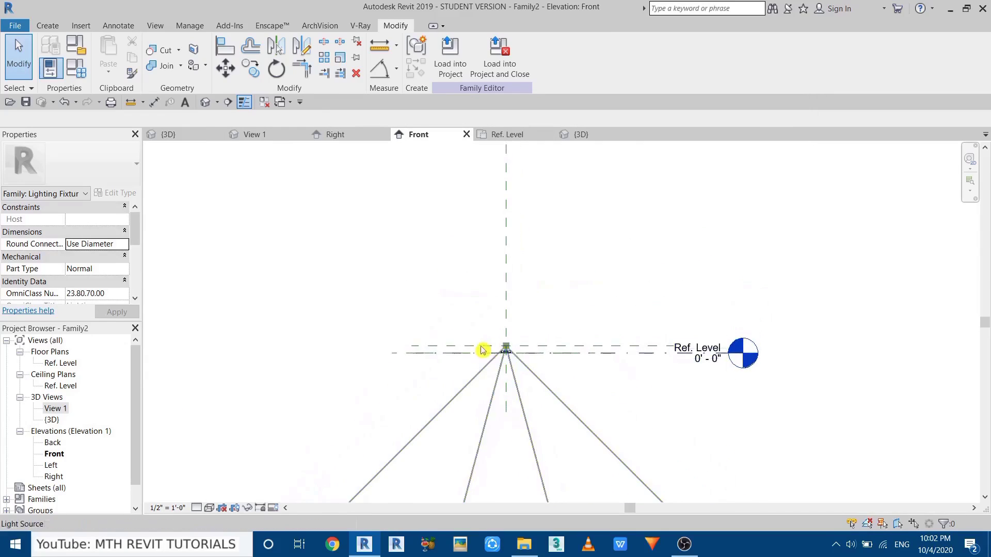
Change the Tilt Angle to -90° so the spot cone opens upward.
click(76, 77)
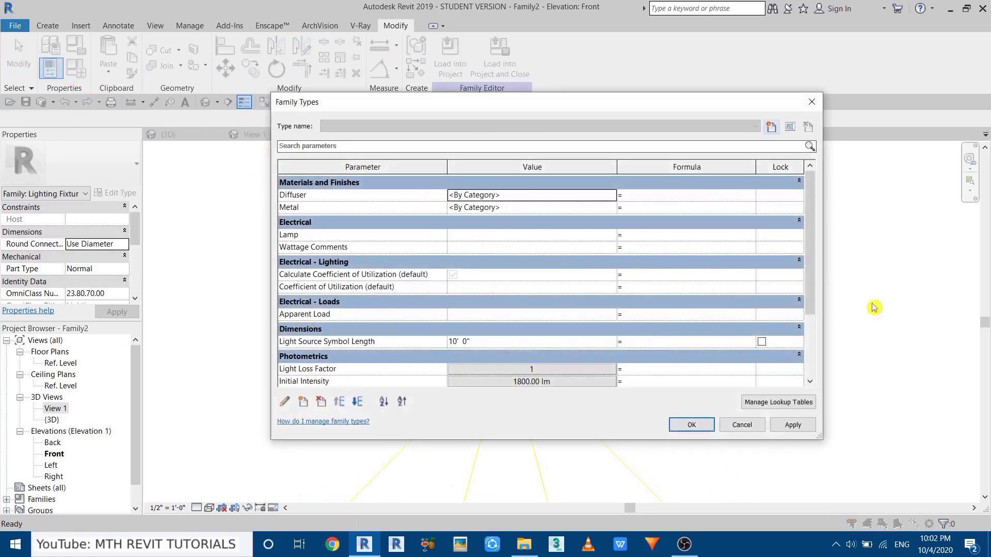
drag(812, 277, 811, 332)
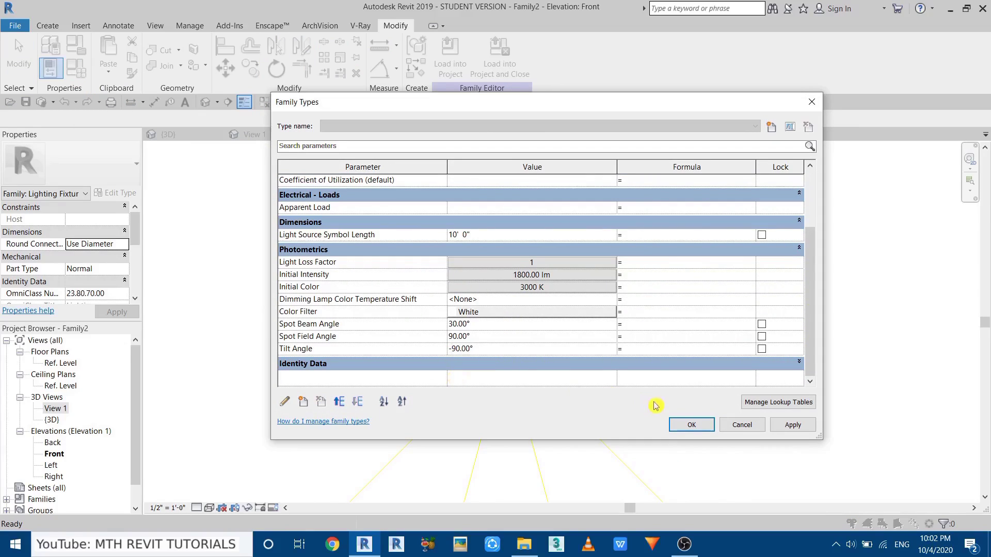
click(692, 425)
middle_drag(692, 428, 491, 418)
middle_drag(683, 341, 492, 451)
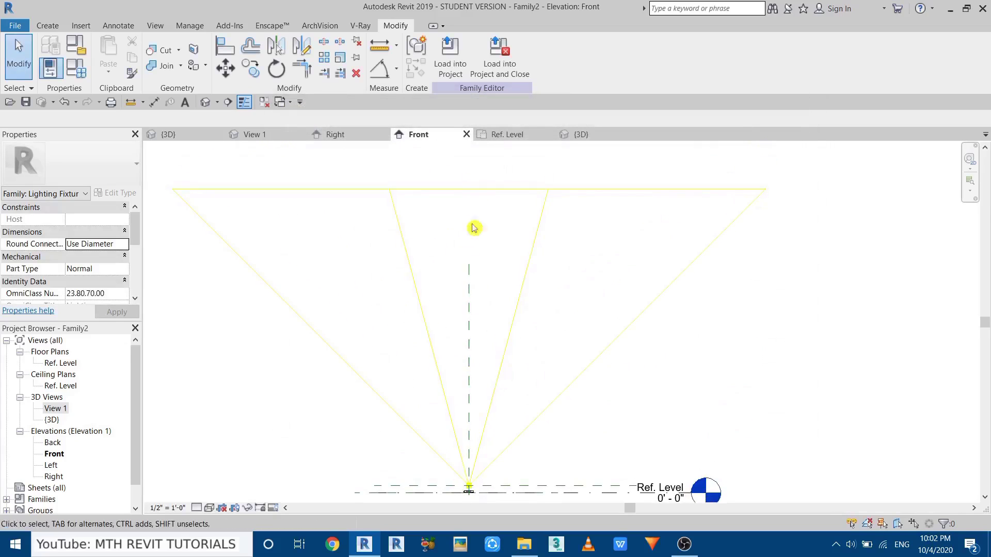
click(582, 135)
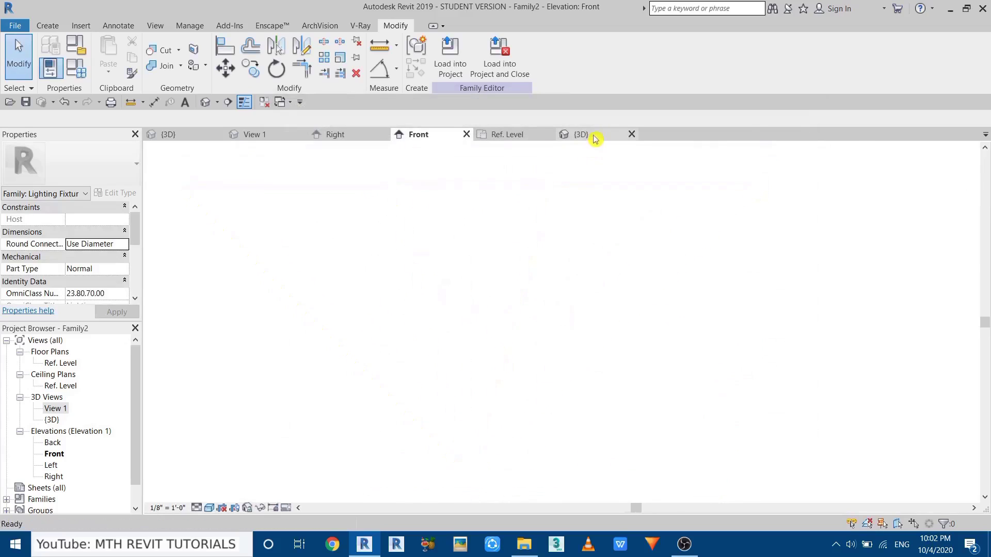
Check the cone in 3D, then load Family2 into the Floor Spotlight Tutorial project.
shift+middle_drag(528, 290, 474, 379)
scroll(574, 266, up, 5)
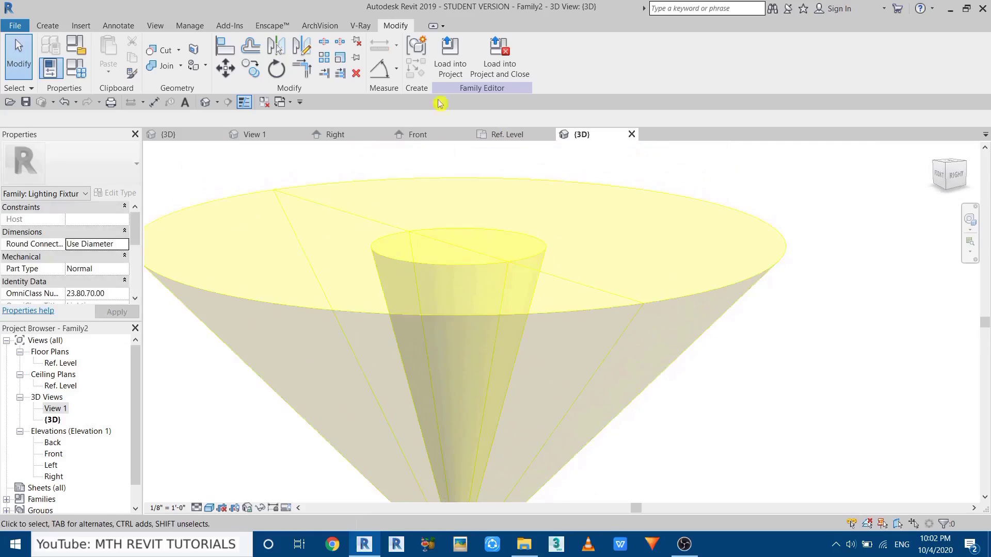
click(439, 72)
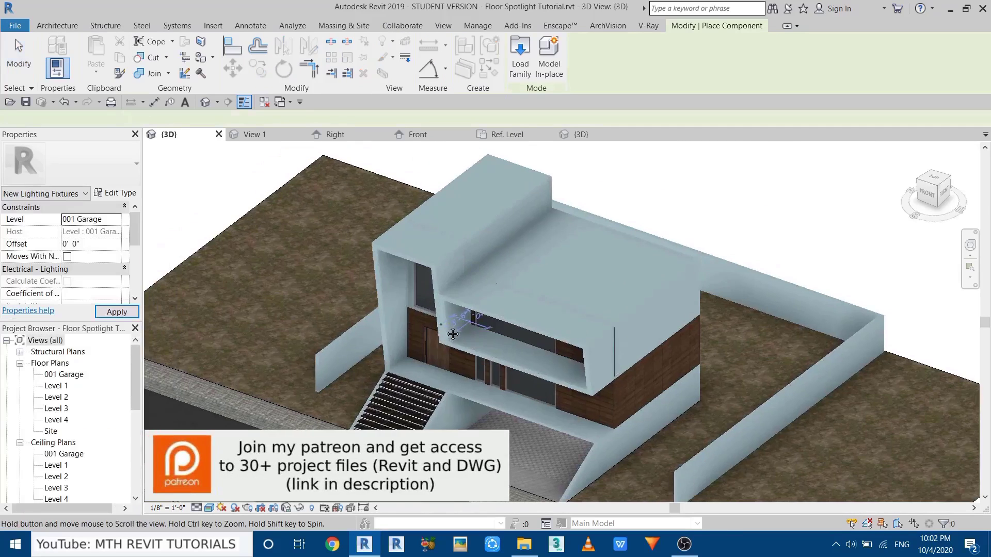
Open the Level 2 floor plan and place one Family2 spotlight near the door.
right_click(302, 200)
click(304, 203)
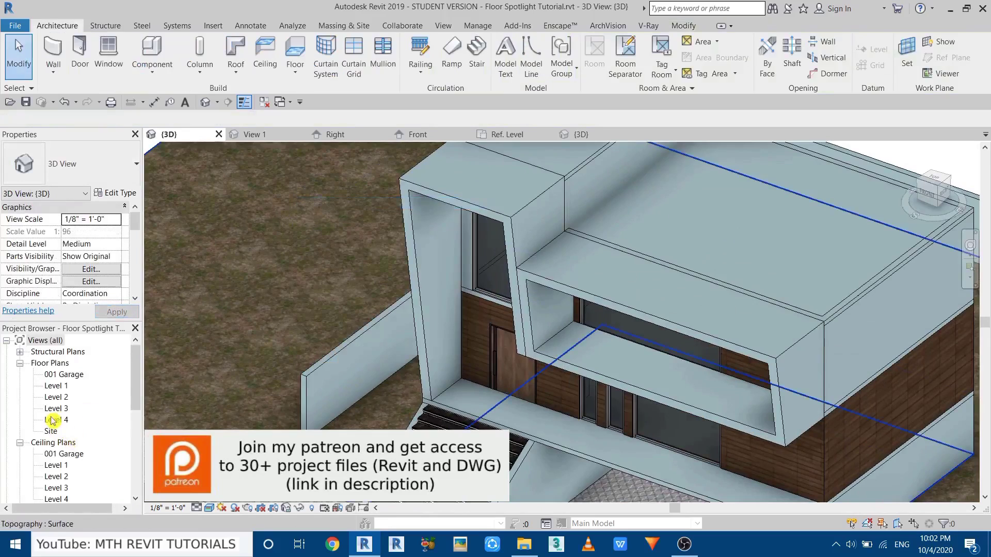
double_click(60, 398)
scroll(474, 394, up, 5)
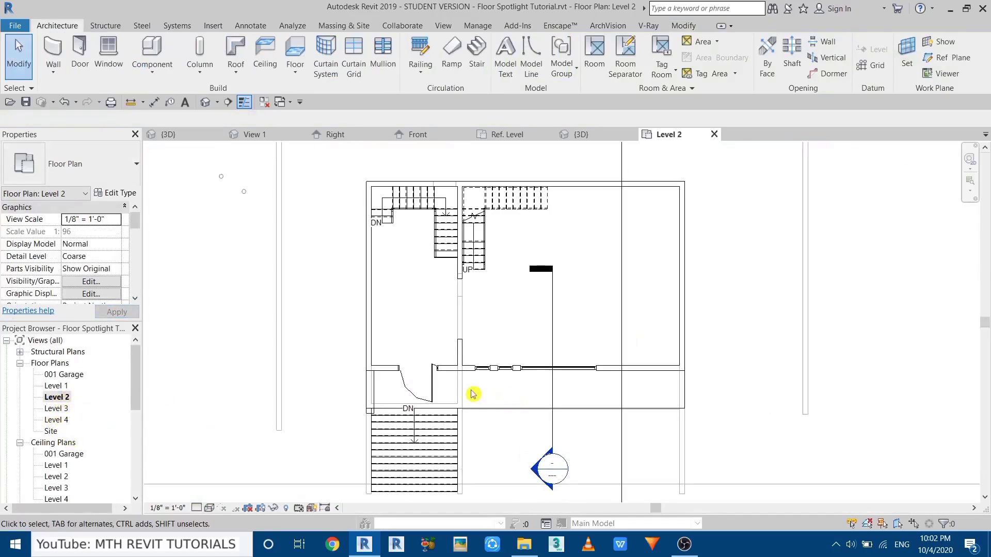
scroll(346, 413, up, 2)
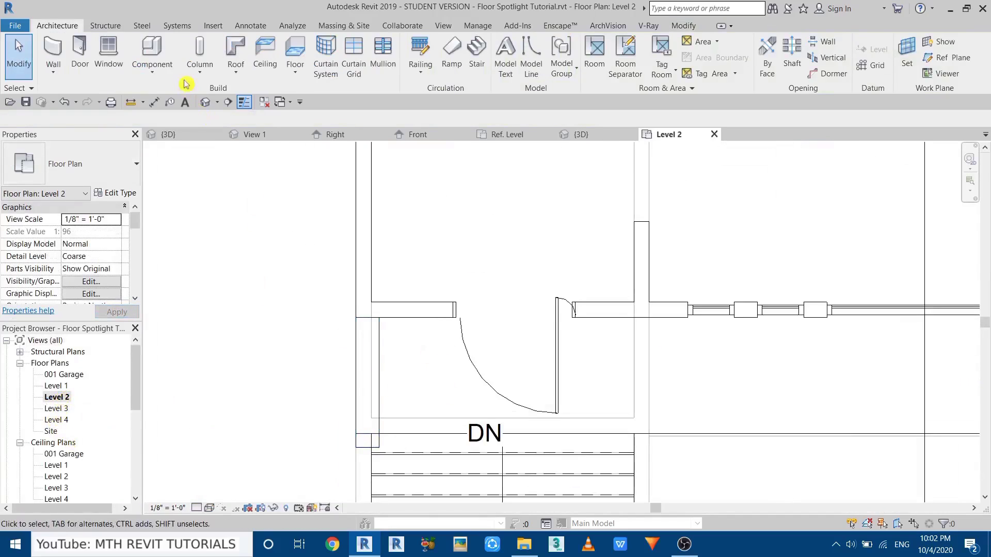
click(151, 49)
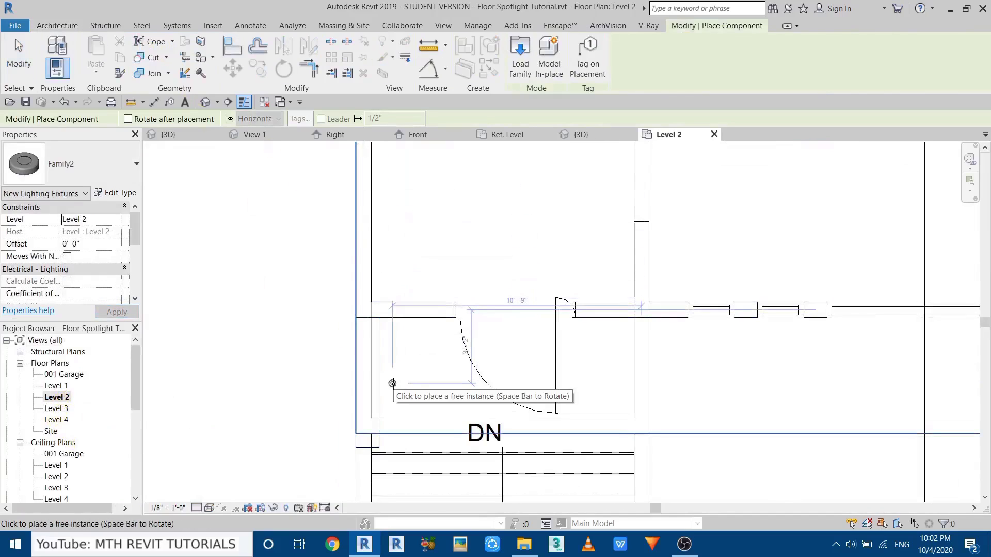
scroll(387, 366, up, 1)
click(382, 352)
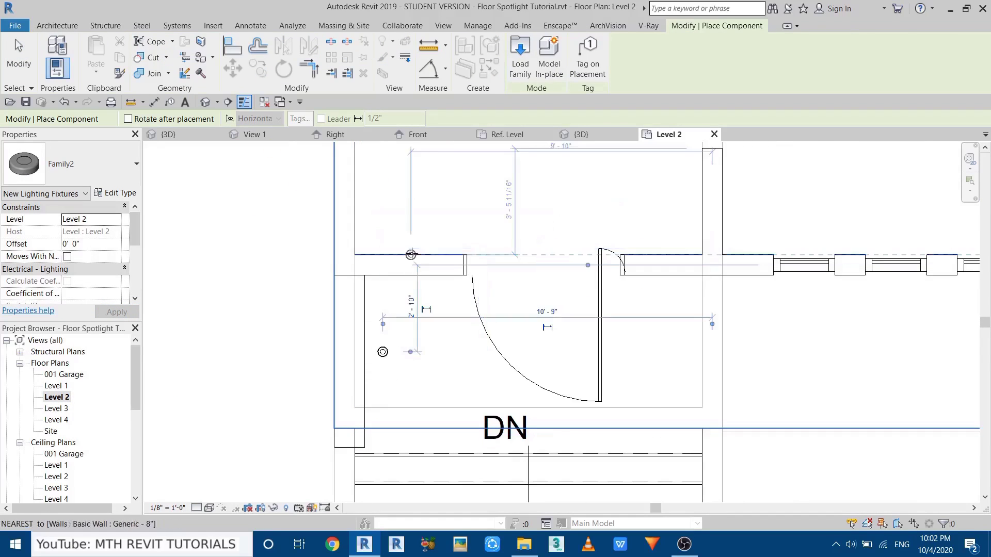
right_click(381, 236)
click(404, 252)
Set the spotlight's temporary dimension so it sits 5" from the wall.
scroll(346, 371, up, 3)
scroll(444, 315, up, 1)
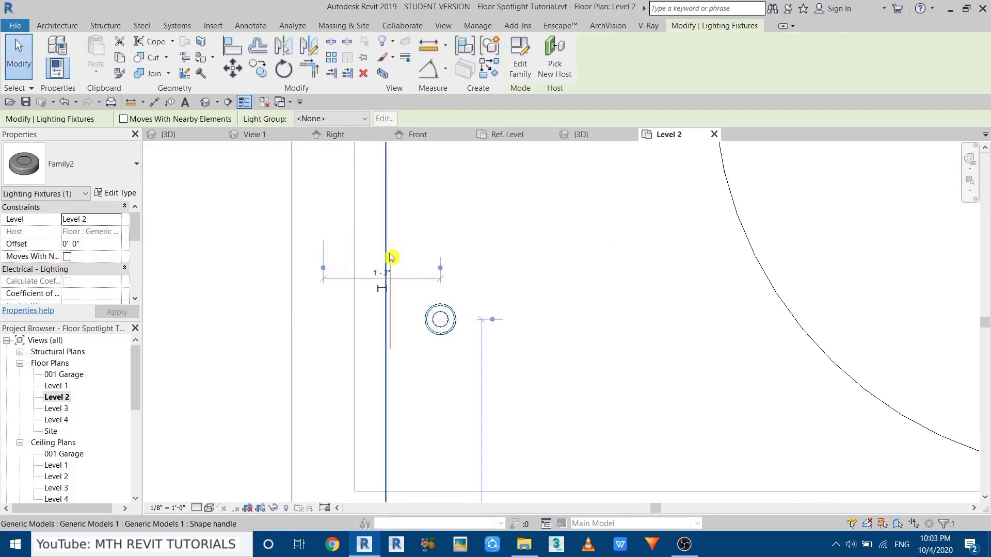
drag(390, 256, 390, 257)
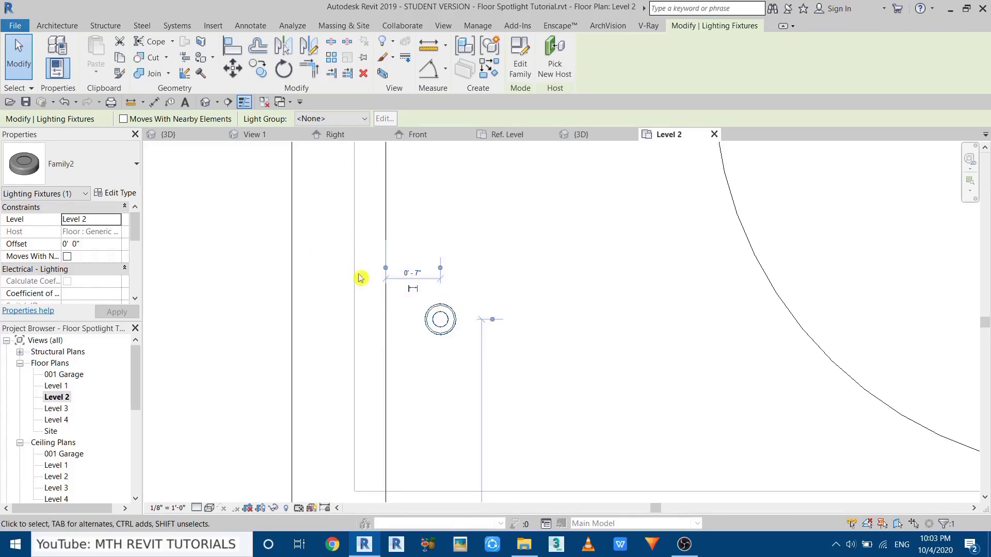
click(415, 277)
text(5)
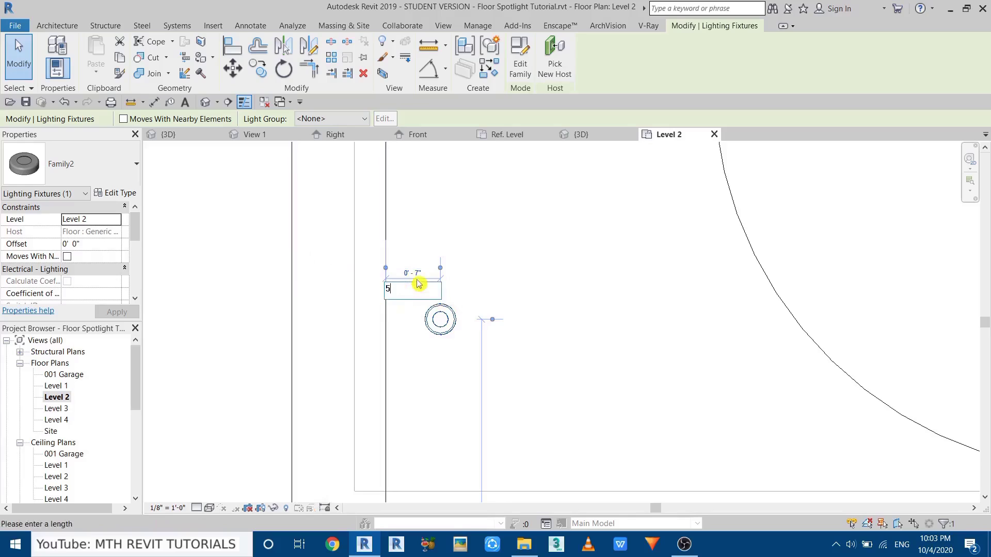
key(Return)
key(Escape)
scroll(420, 274, down, 2)
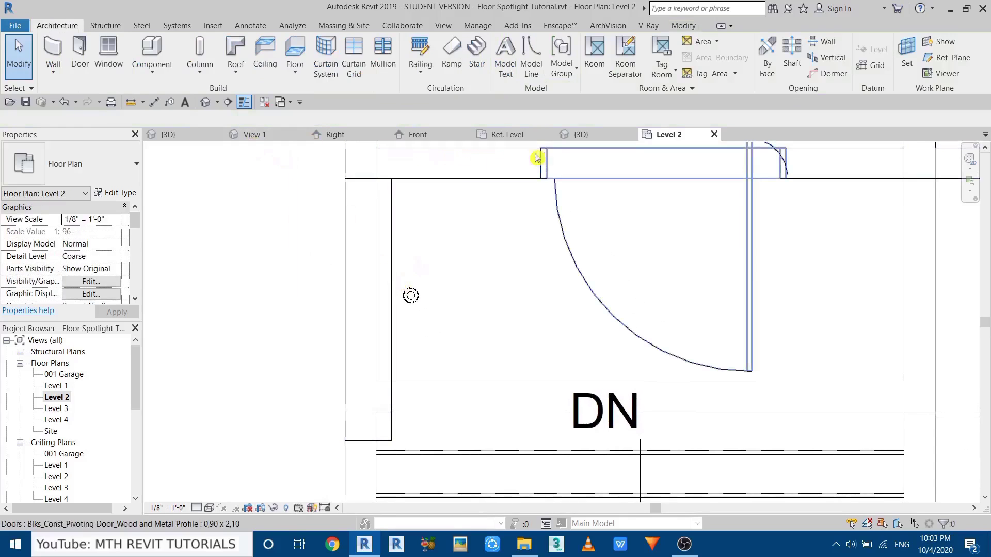
scroll(234, 265, down, 1)
scroll(82, 451, down, 2)
scroll(77, 444, down, 1)
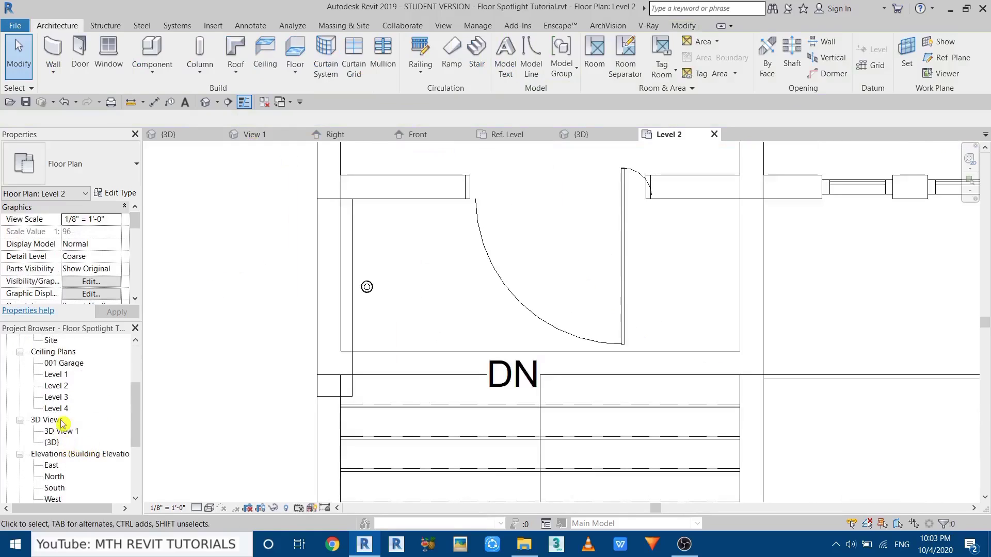
From the Site plan, place a camera at the lower right aimed at the house, creating 3D View 2.
double_click(60, 432)
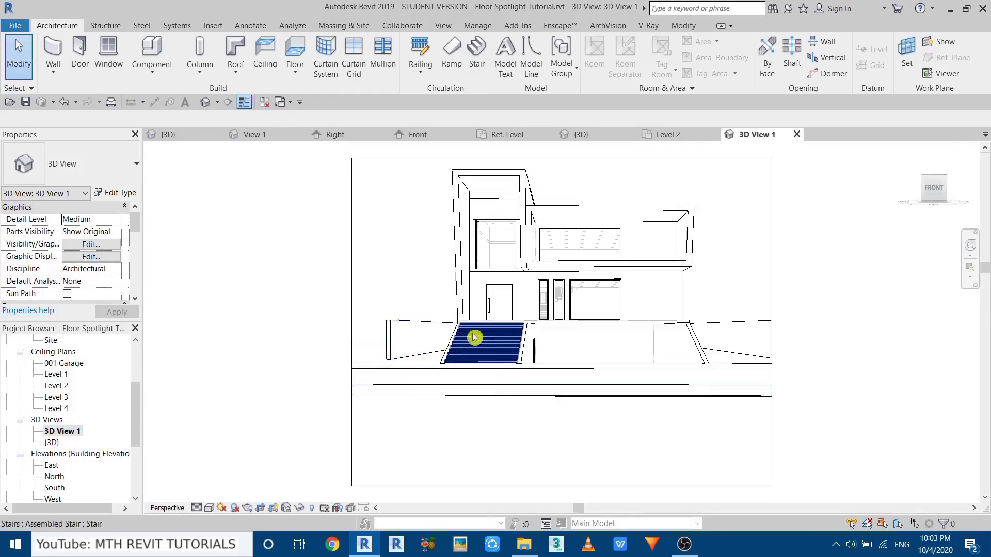
scroll(48, 374, up, 3)
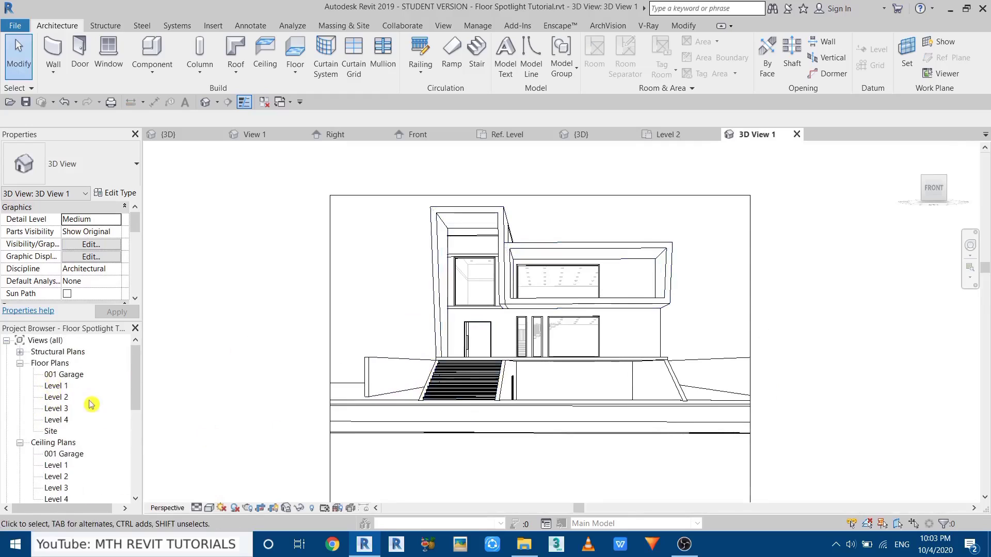
double_click(51, 431)
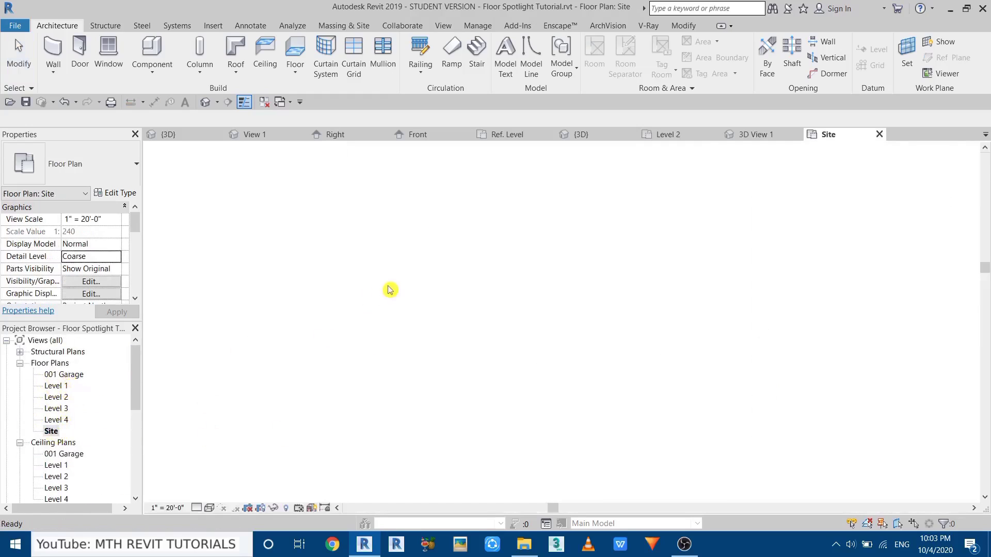
middle_drag(617, 325, 428, 374)
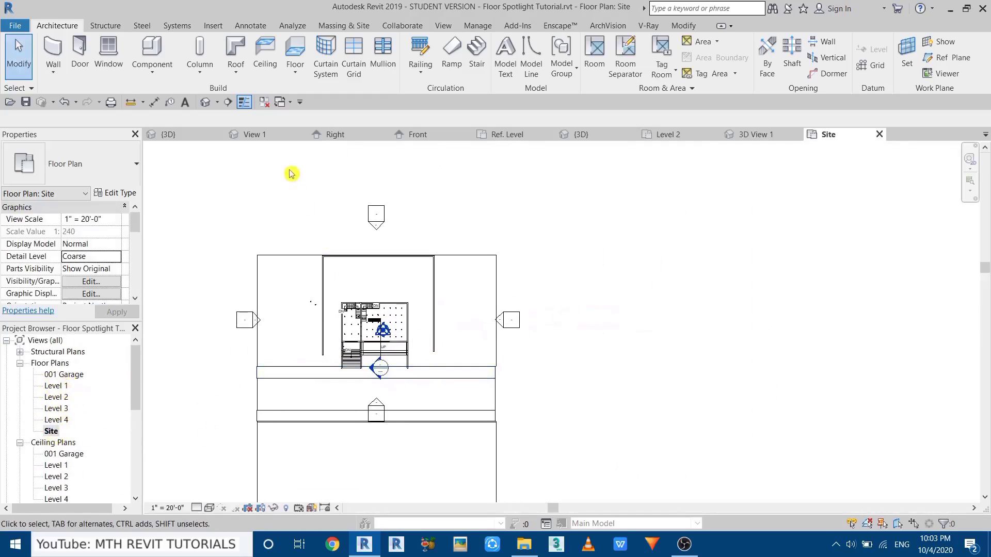
click(217, 102)
click(219, 132)
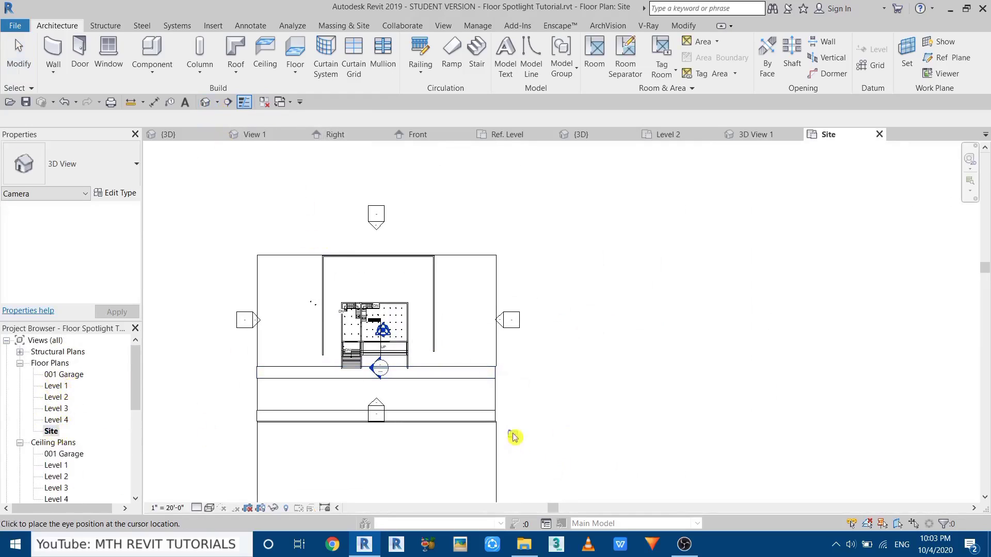
click(491, 451)
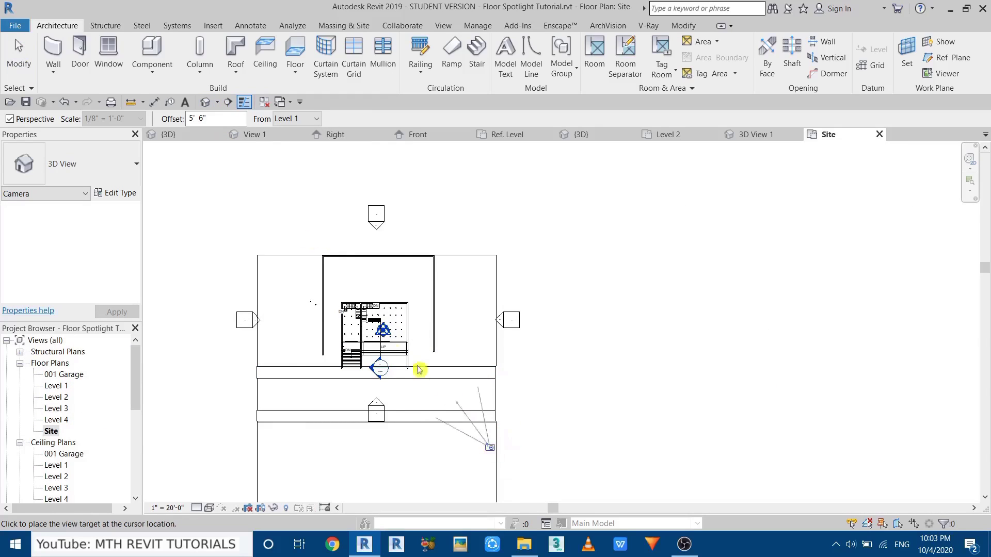
click(321, 277)
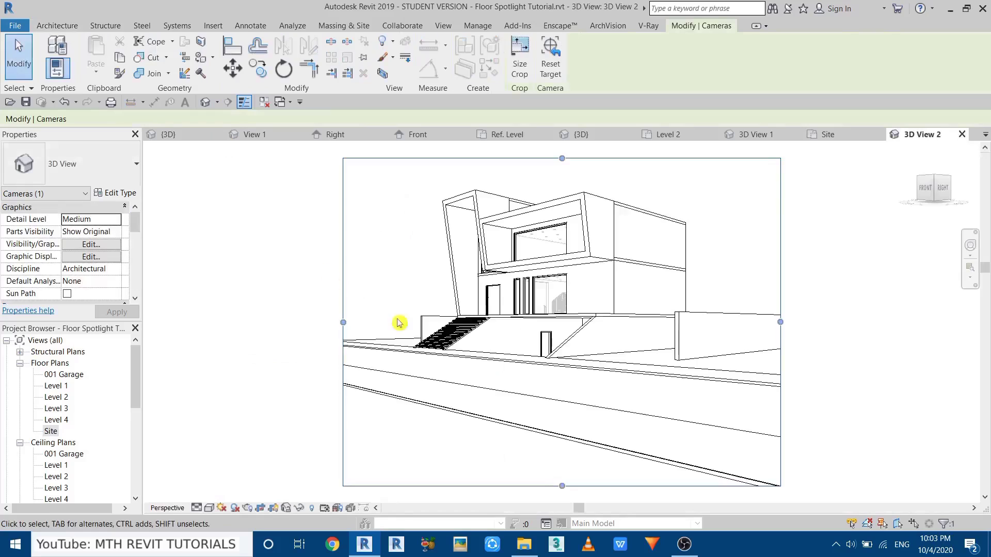
Raise the crop bottom, narrow both sides, then extend it down to include the stairs.
drag(561, 455, 560, 408)
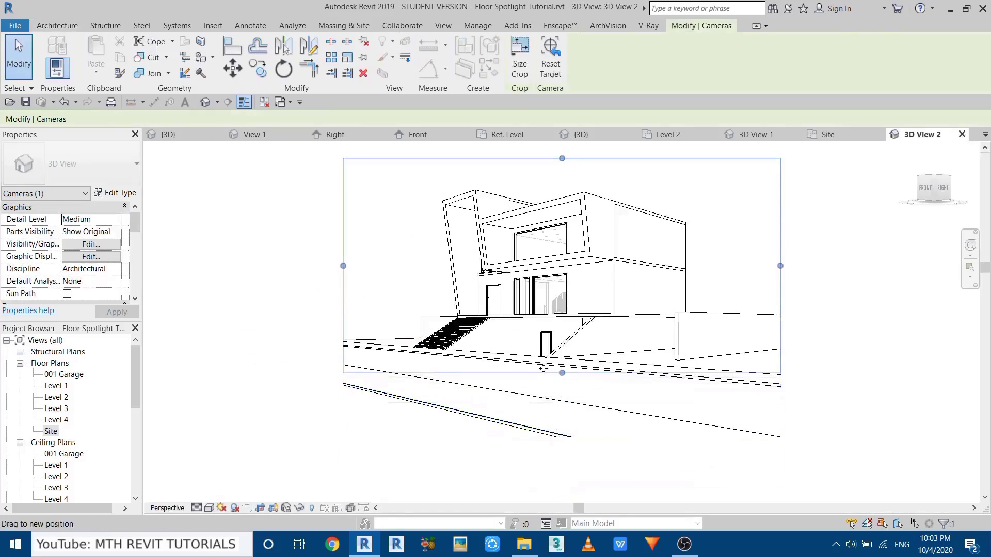
scroll(442, 332, up, 3)
key(Escape)
scroll(491, 354, up, 5)
scroll(448, 365, down, 2)
scroll(433, 407, down, 6)
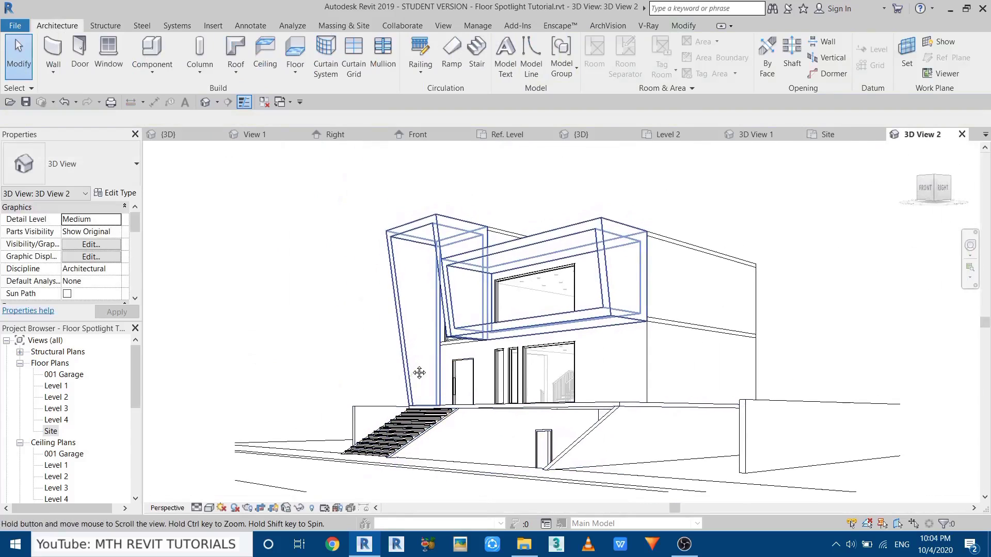
click(737, 350)
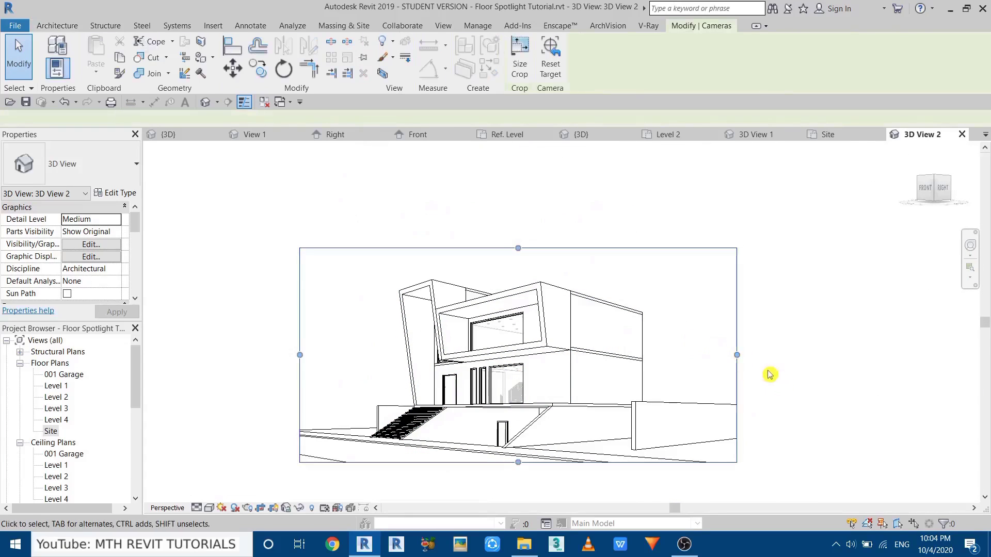
drag(503, 355, 486, 355)
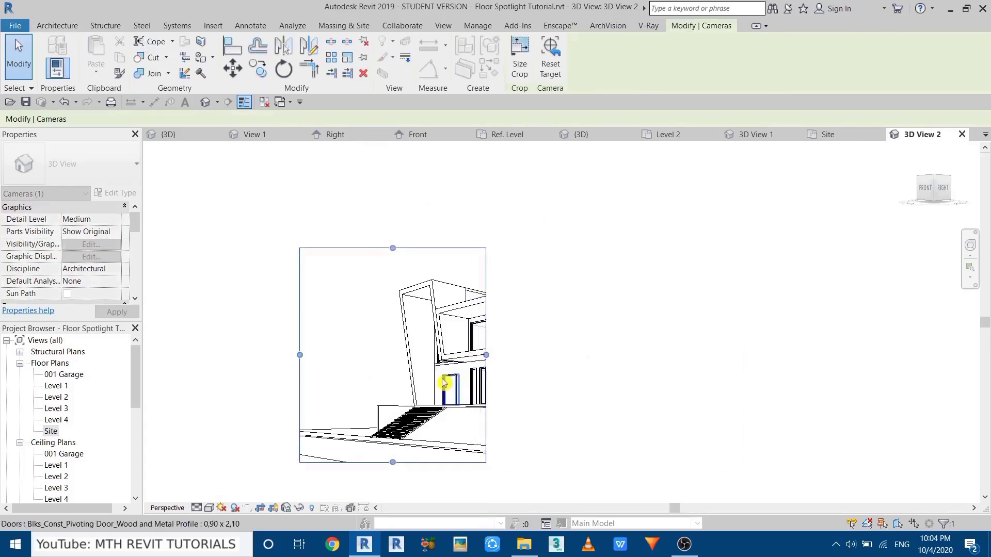
drag(301, 358, 377, 382)
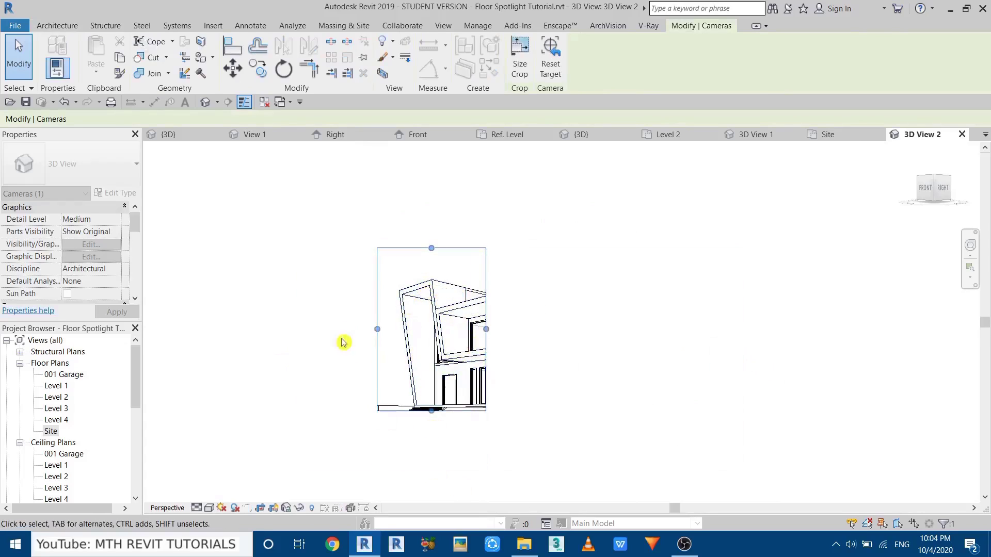
scroll(420, 405, up, 4)
drag(451, 445, 450, 467)
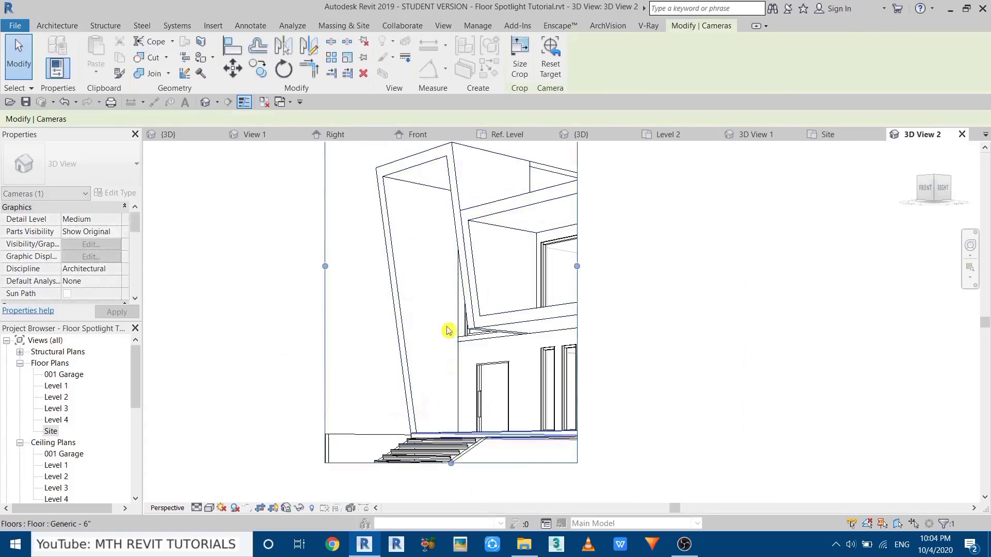
Set rendering to Medium quality, Printer 150 DPI, with the Exterior: Sun and Artificial scheme.
click(245, 509)
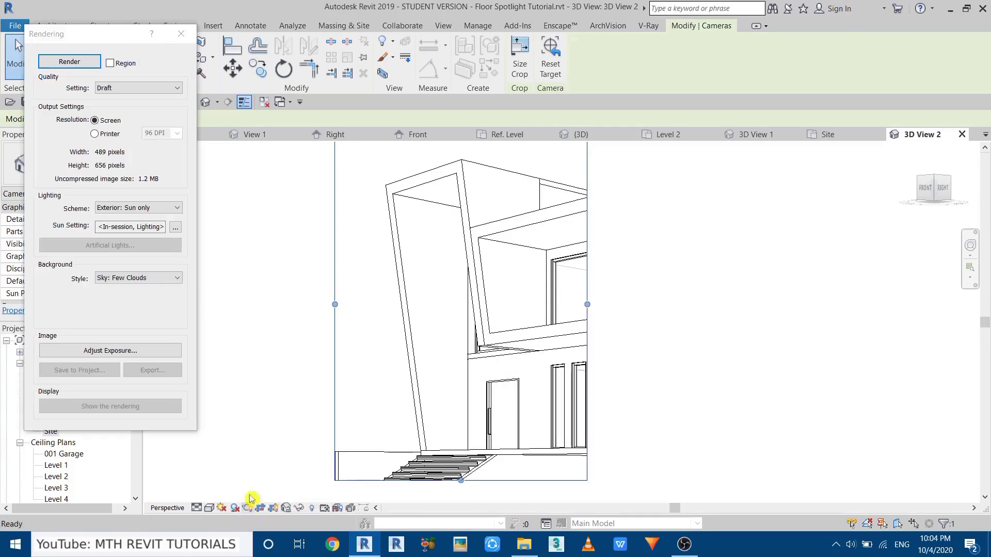
click(140, 88)
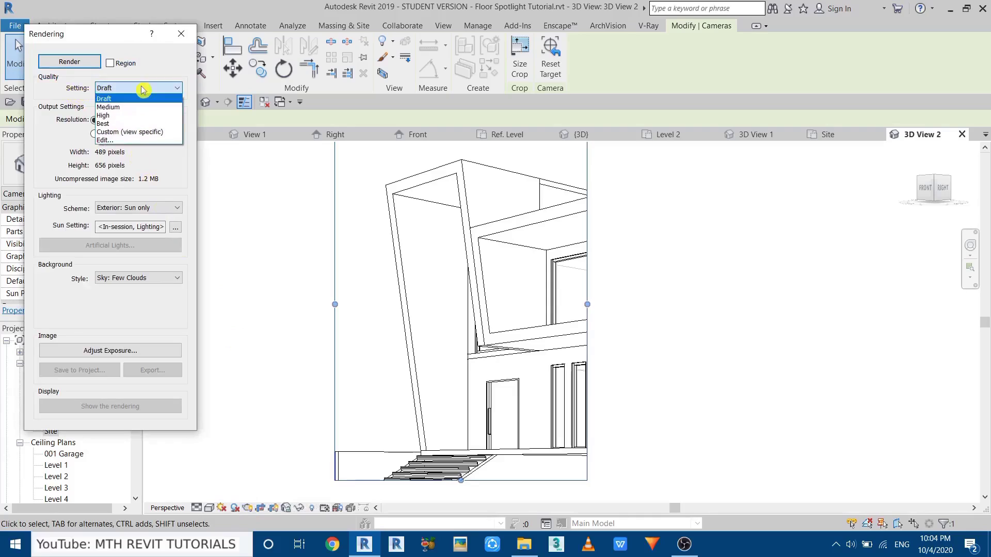
click(131, 107)
click(109, 133)
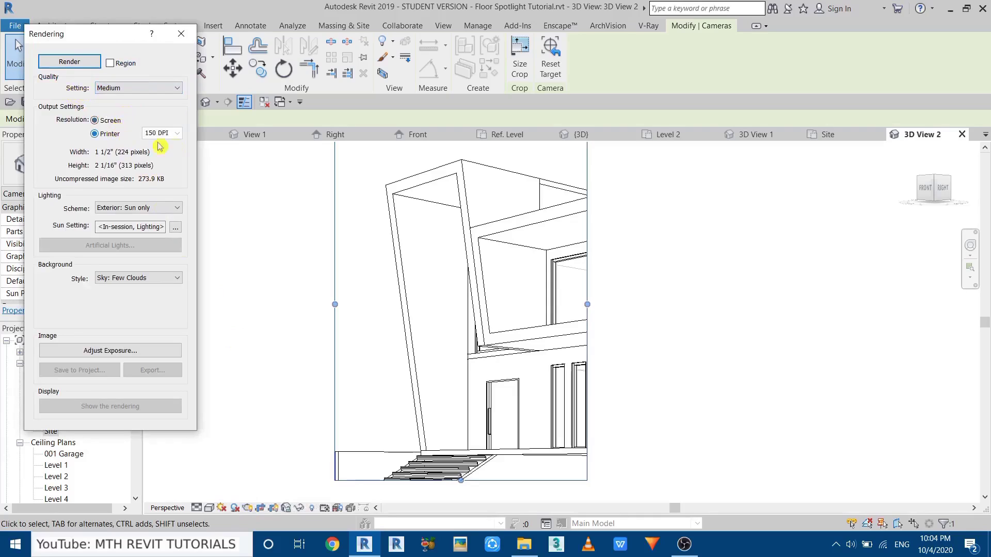
click(177, 133)
click(163, 134)
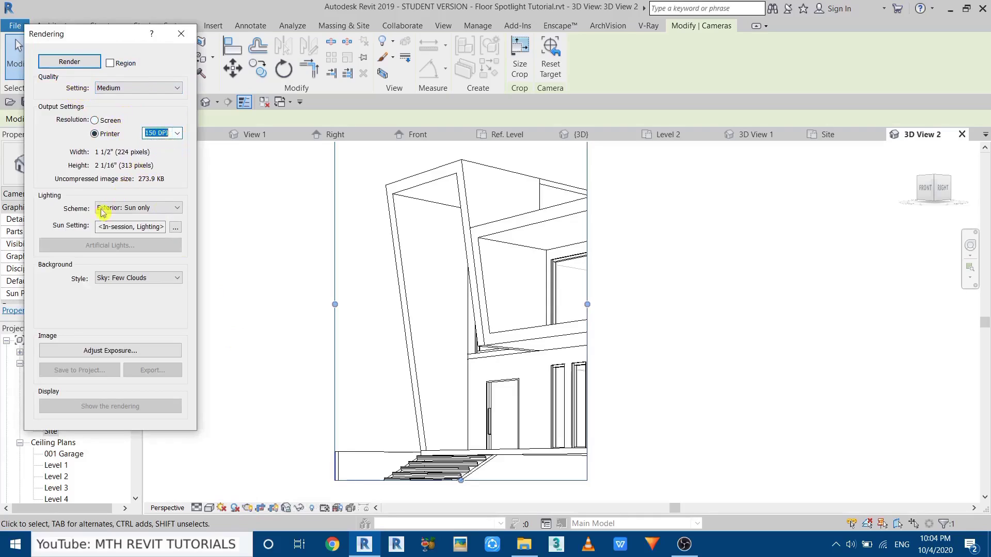
click(132, 208)
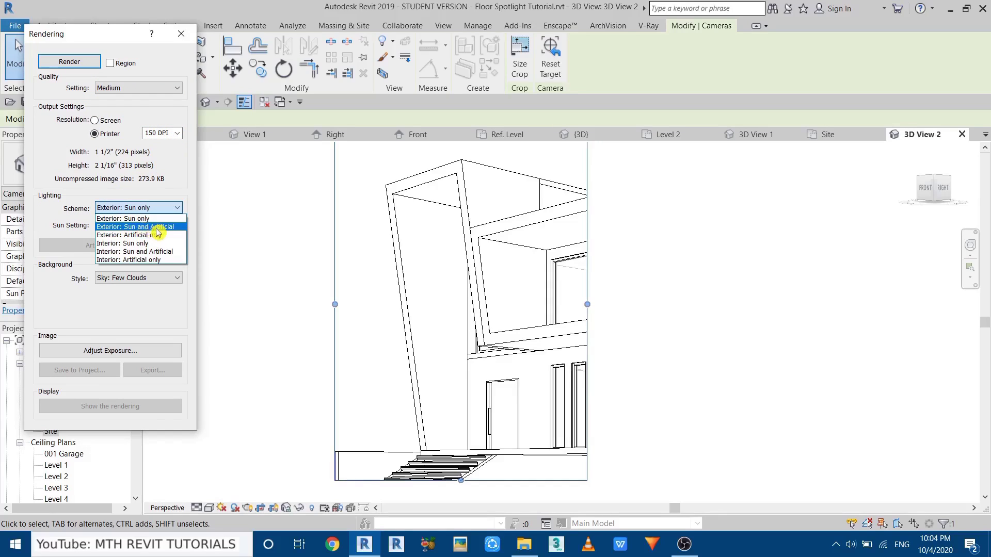
click(156, 228)
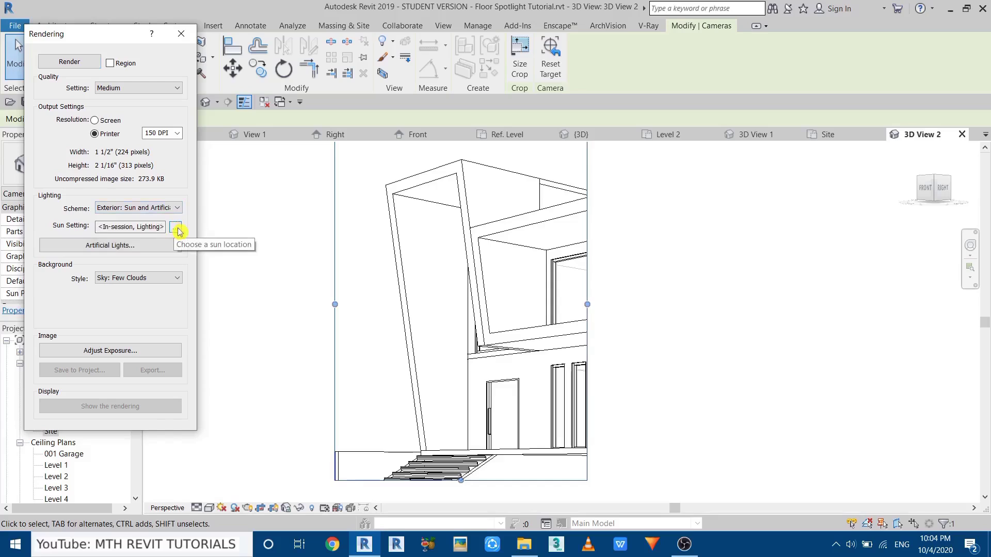
Switch the sun settings to a Still solar study at 4:05 PM and apply them.
click(176, 228)
drag(165, 199, 248, 137)
click(118, 167)
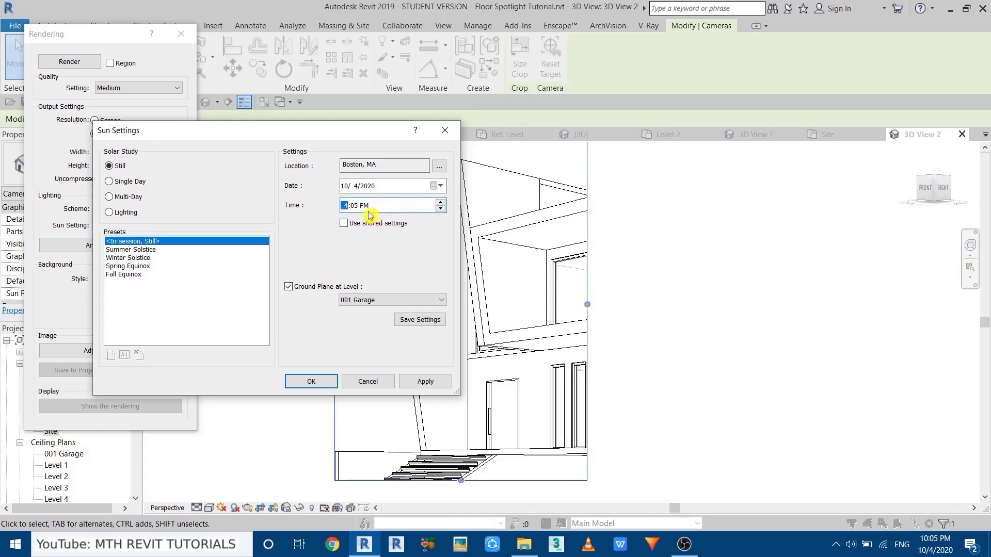
click(442, 381)
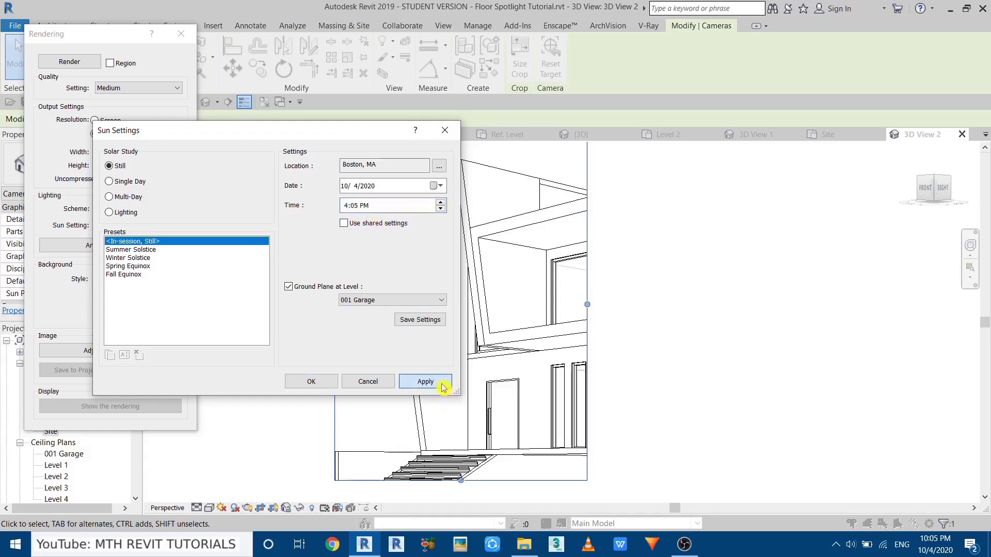
click(311, 382)
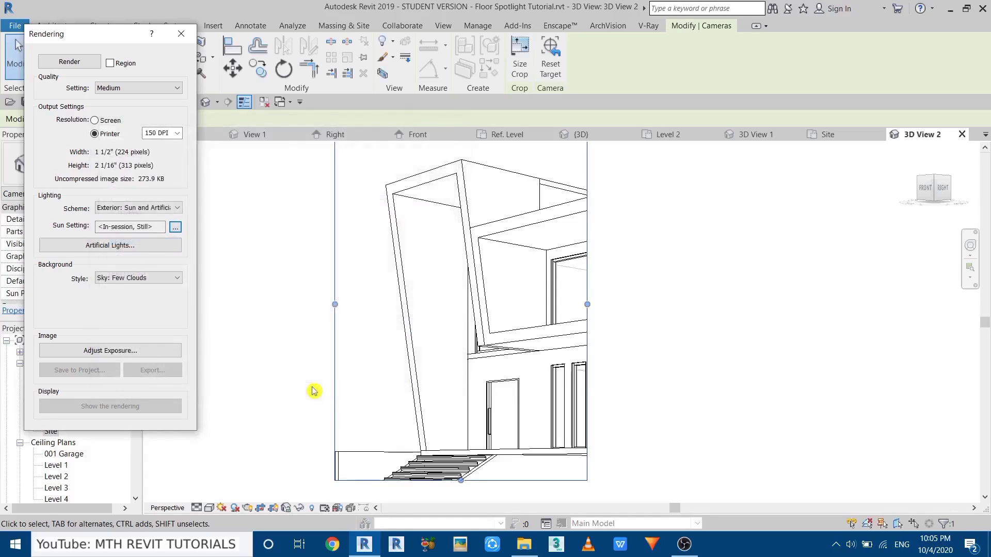
Render the camera view, zoom in to inspect the spotlight's glow, then close the Rendering dialog.
click(88, 62)
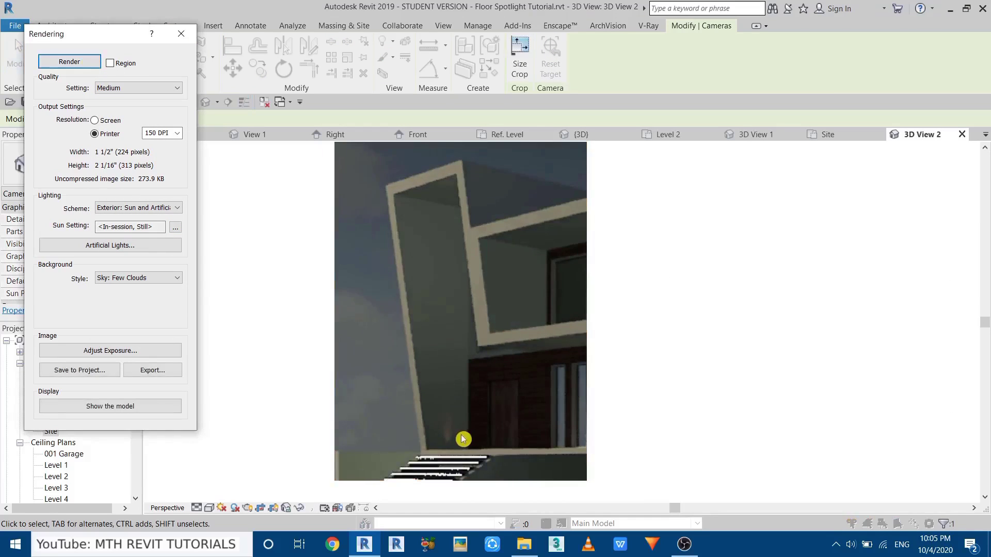
scroll(454, 439, up, 5)
scroll(530, 435, up, 3)
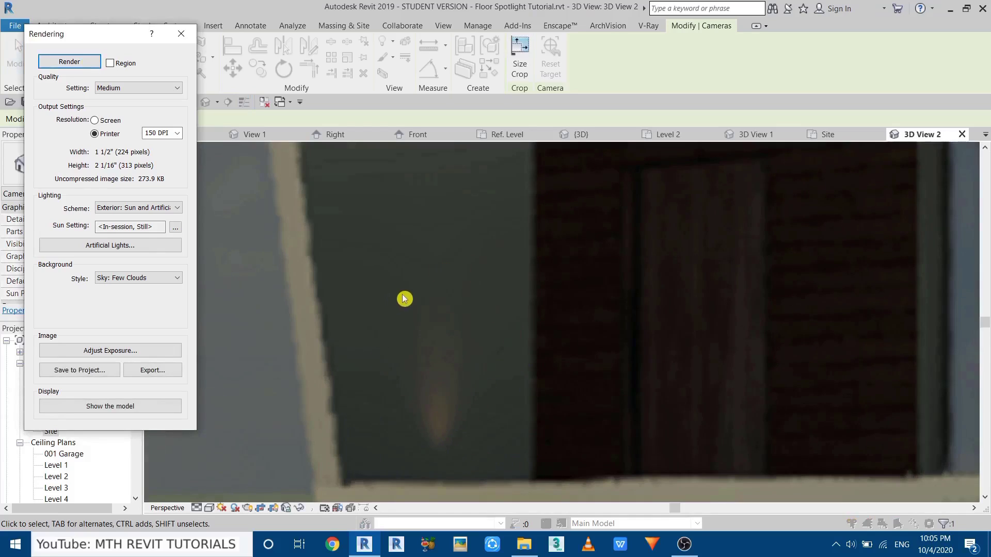
scroll(429, 314, down, 3)
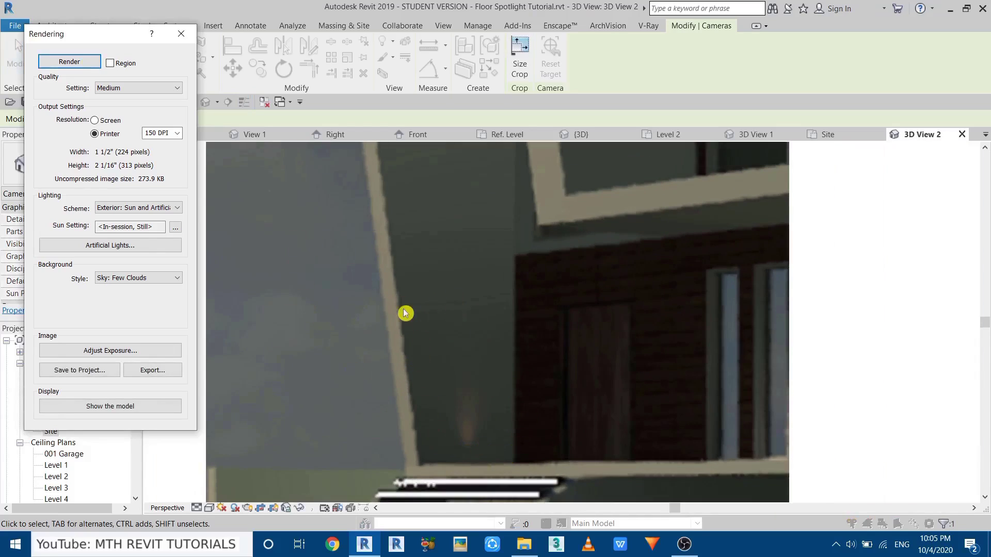
scroll(405, 313, down, 3)
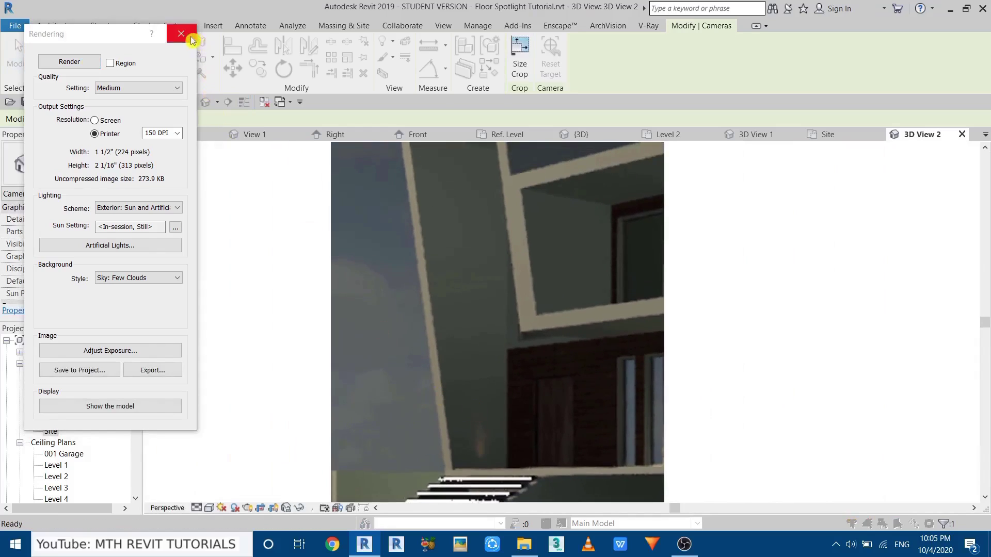
click(191, 40)
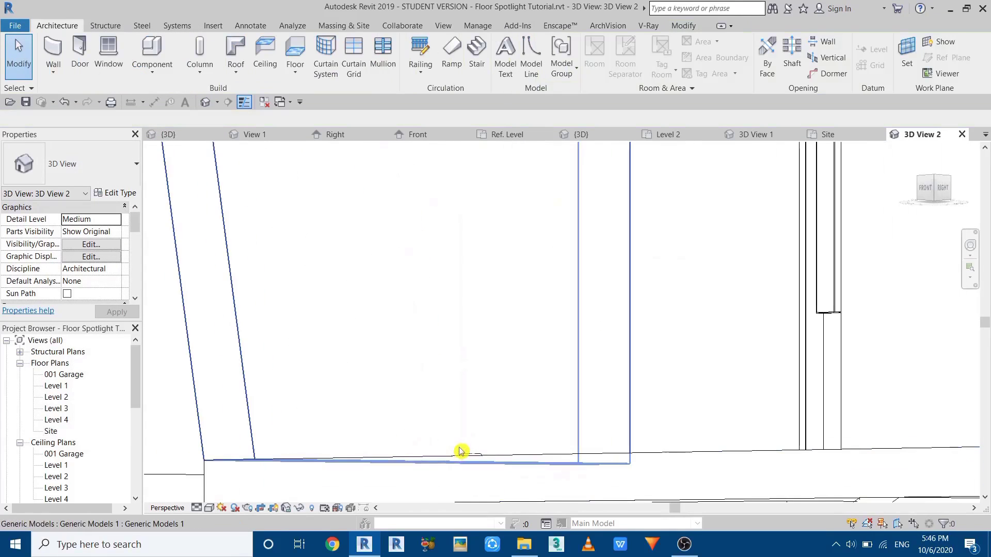
Select the Family2 floor light fixture in 3D View 2 and open its Edit Type properties.
scroll(470, 461, up, 3)
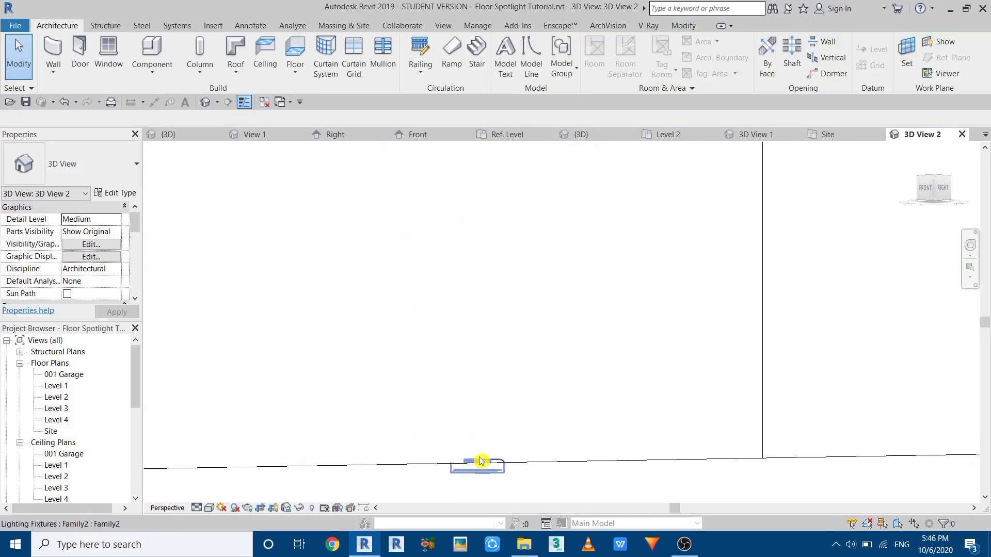
click(479, 461)
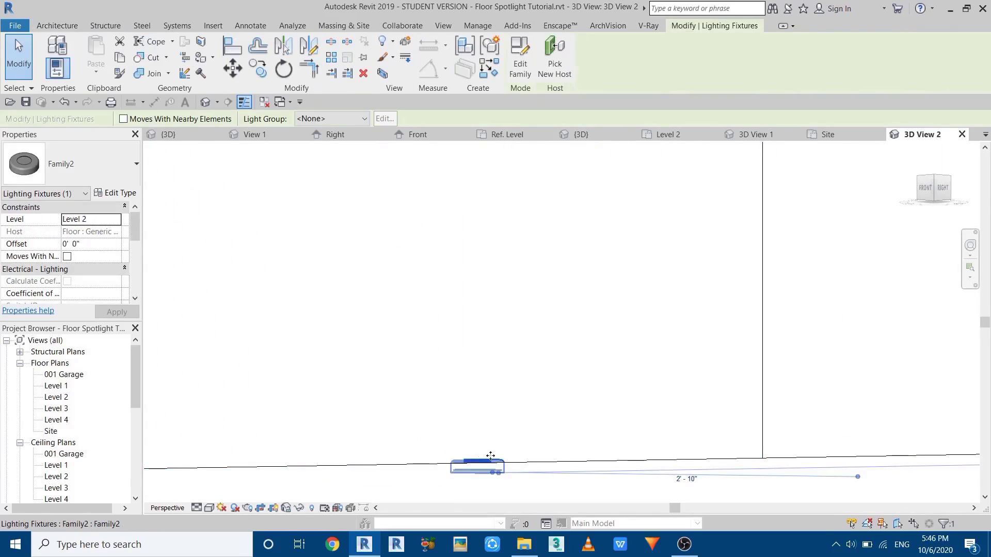
click(126, 194)
scroll(400, 246, down, 1)
scroll(400, 247, up, 1)
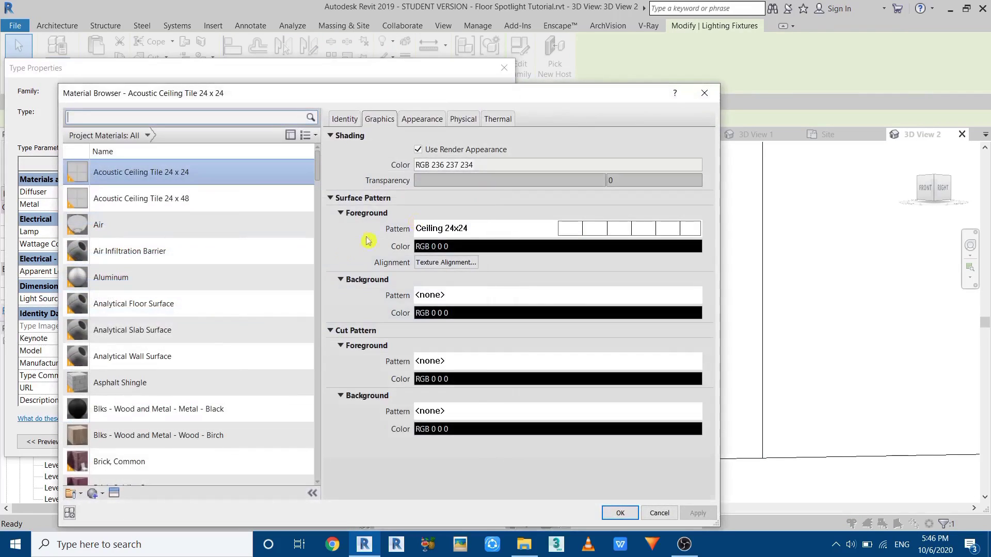
scroll(98, 413, down, 1)
Create a new material in the Material Browser and rename it Diffuser.
click(100, 495)
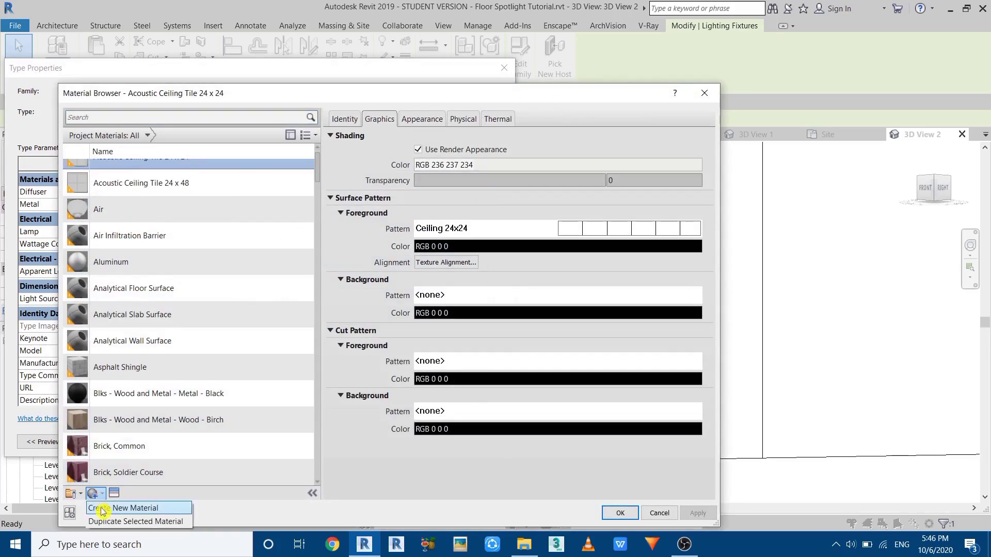
click(132, 505)
right_click(151, 324)
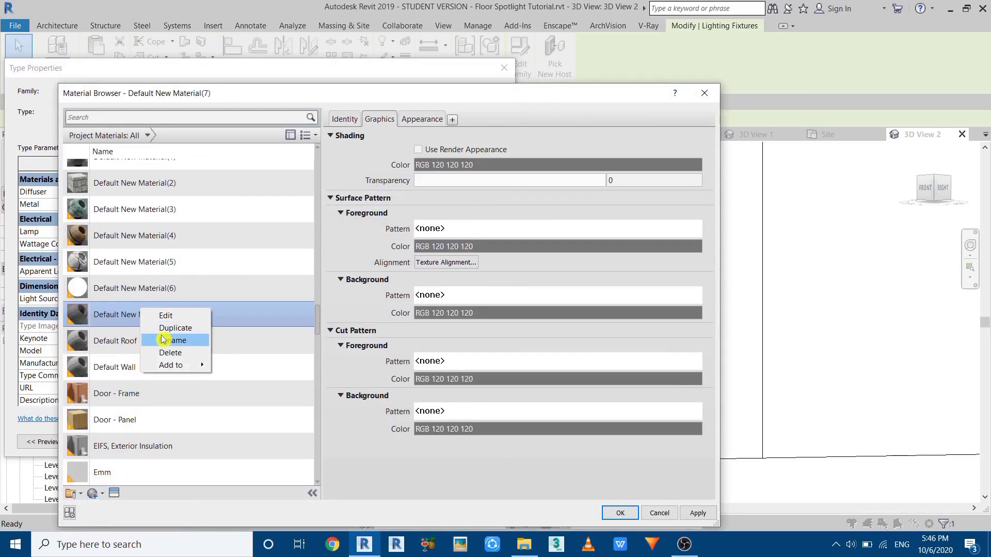
click(163, 340)
text(diffuser)
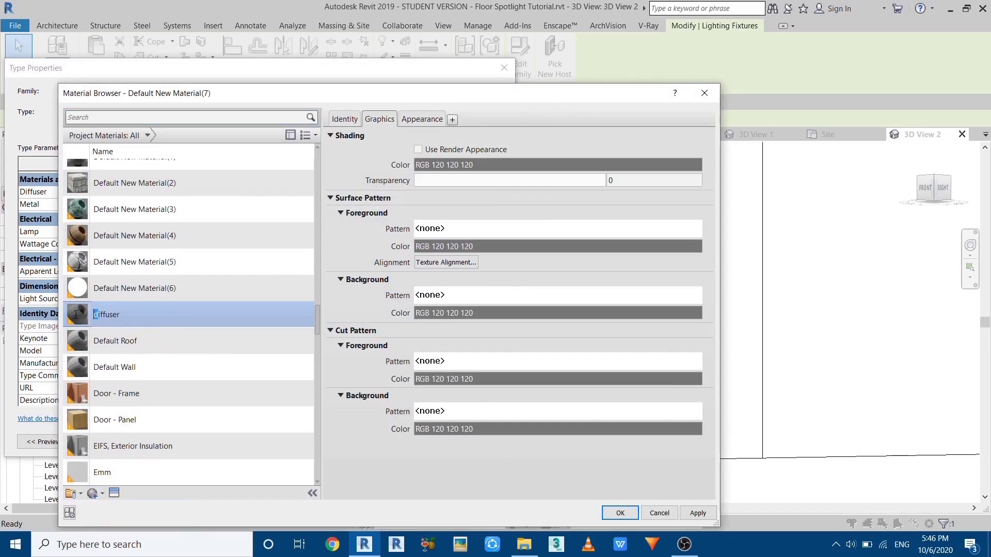
key(Return)
Give Diffuser the Light Bulb - On glass appearance from the Appearance Library and confirm it.
click(114, 493)
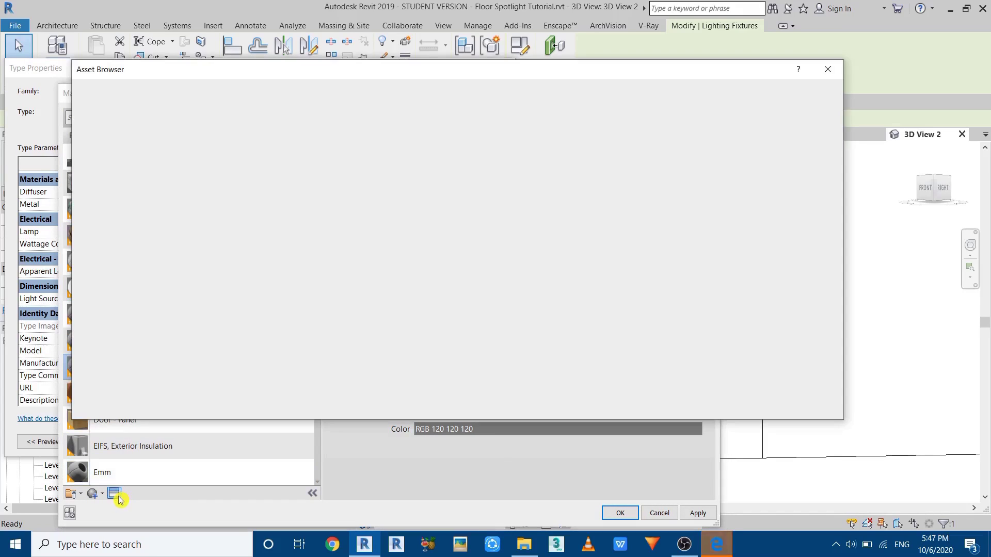
click(76, 157)
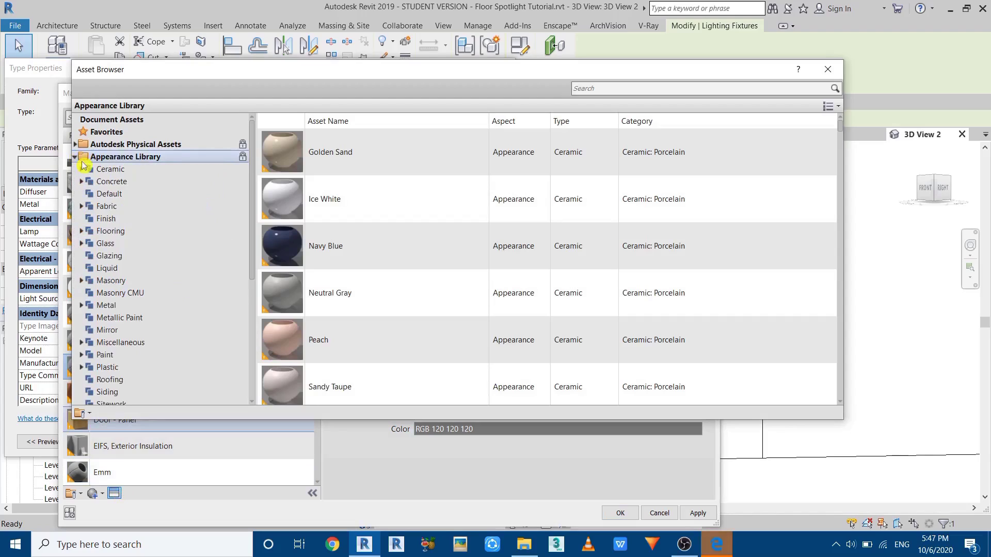
click(106, 244)
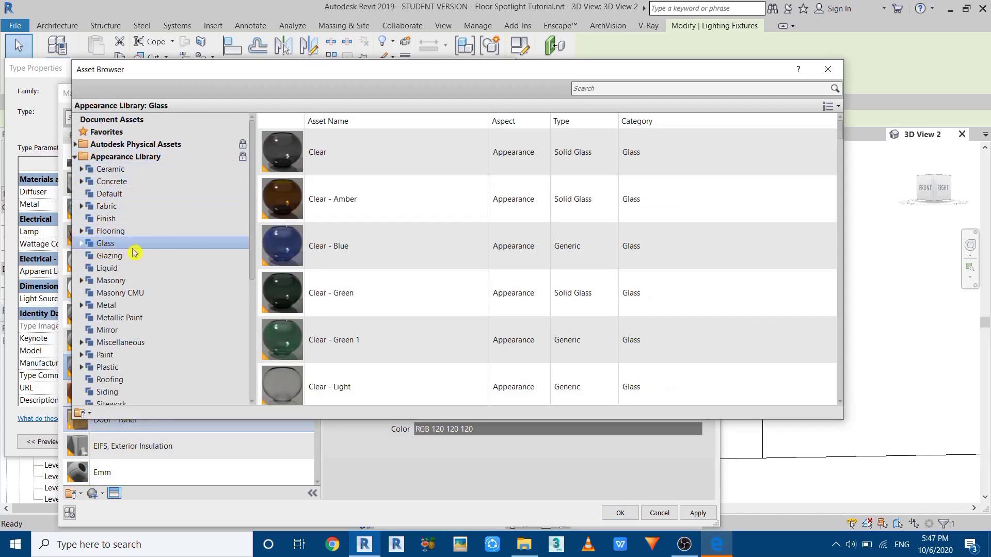
scroll(830, 156, down, 6)
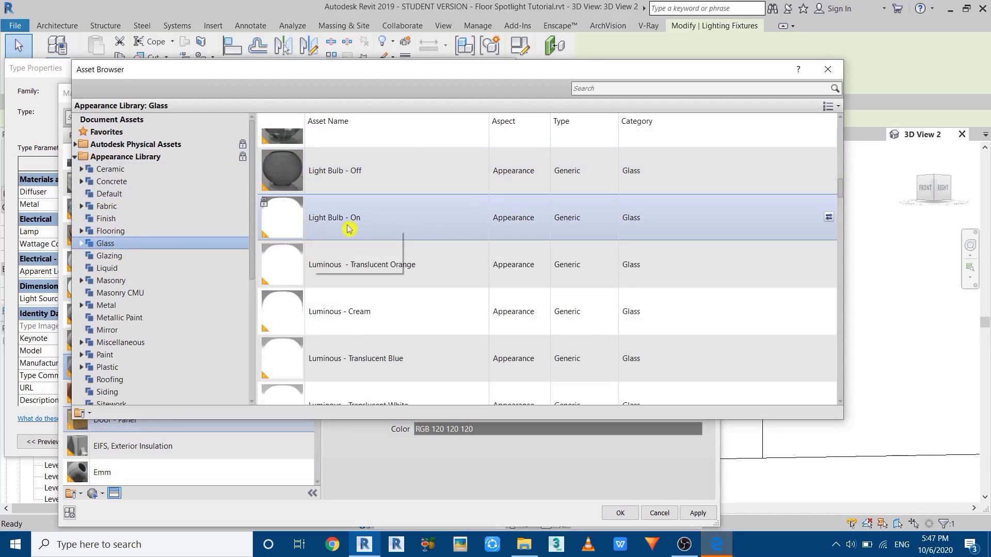
click(828, 219)
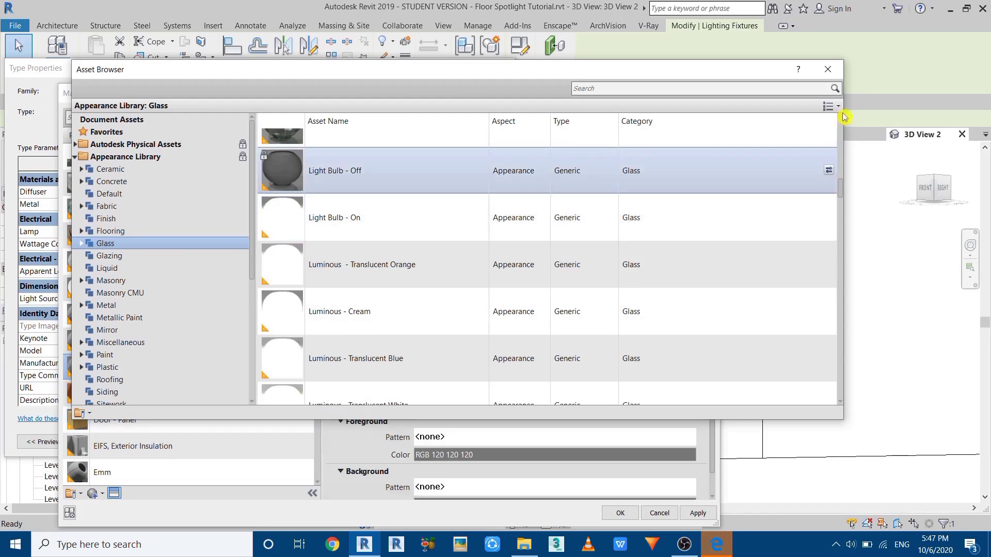
click(827, 69)
click(619, 512)
click(325, 206)
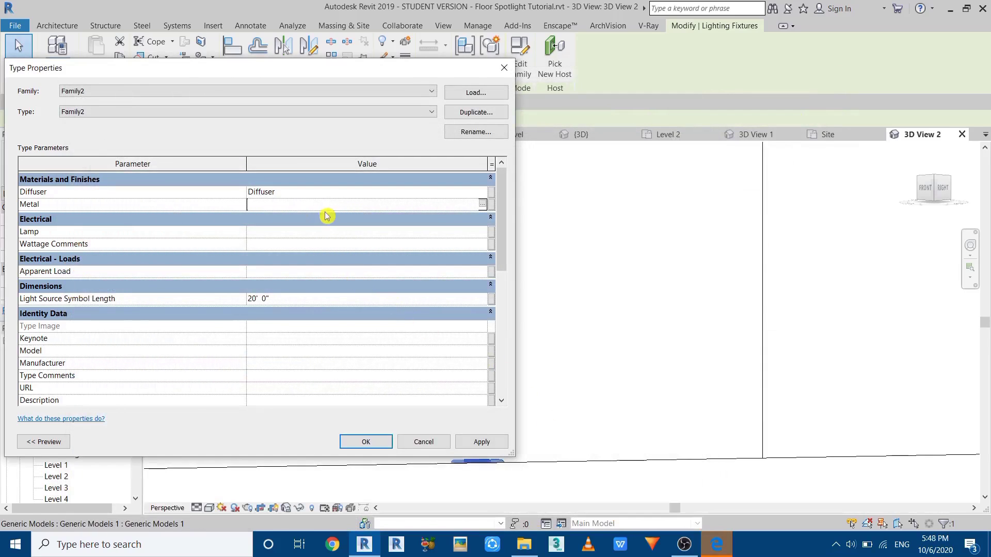
For the Metal parameter, create a new material named Spotlight Metal.
click(483, 207)
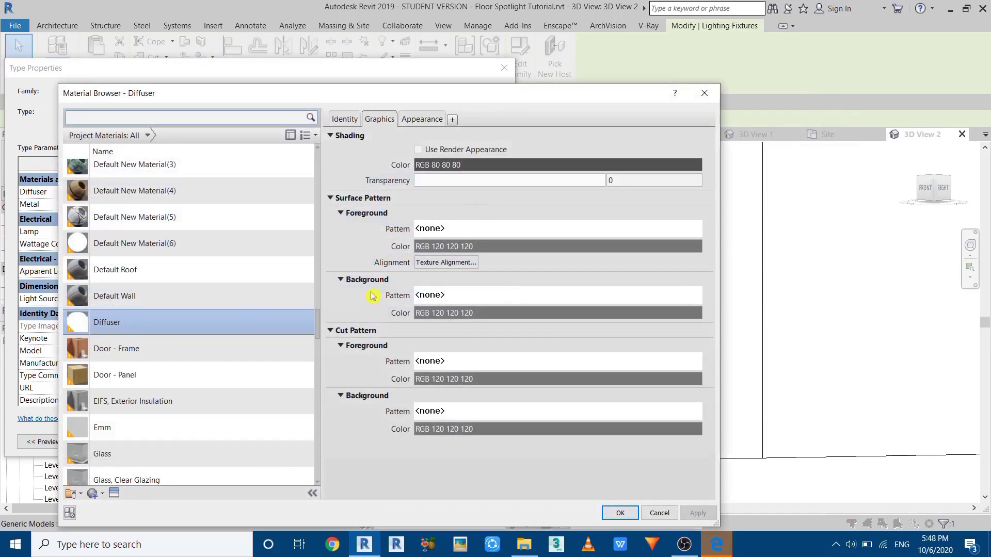
click(96, 496)
click(108, 506)
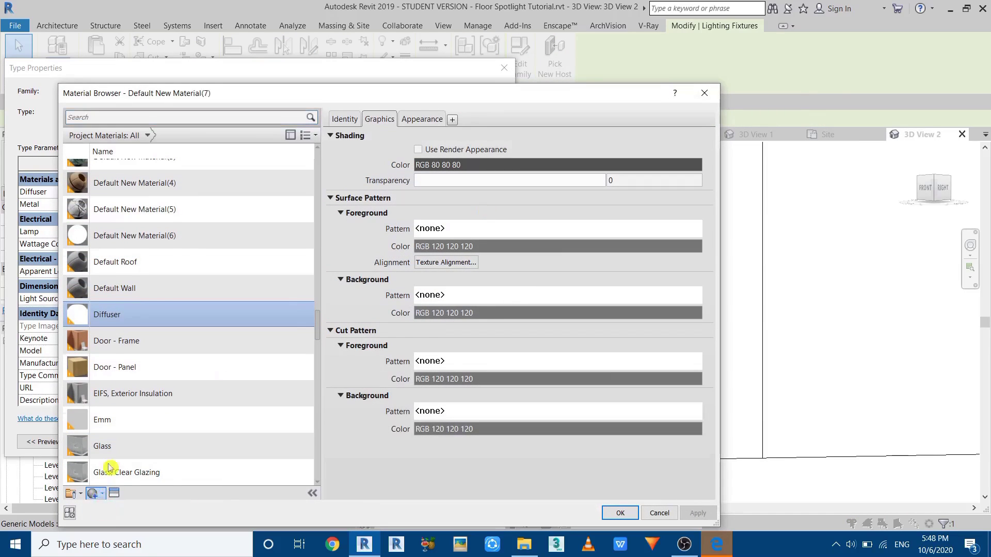
right_click(139, 323)
click(164, 354)
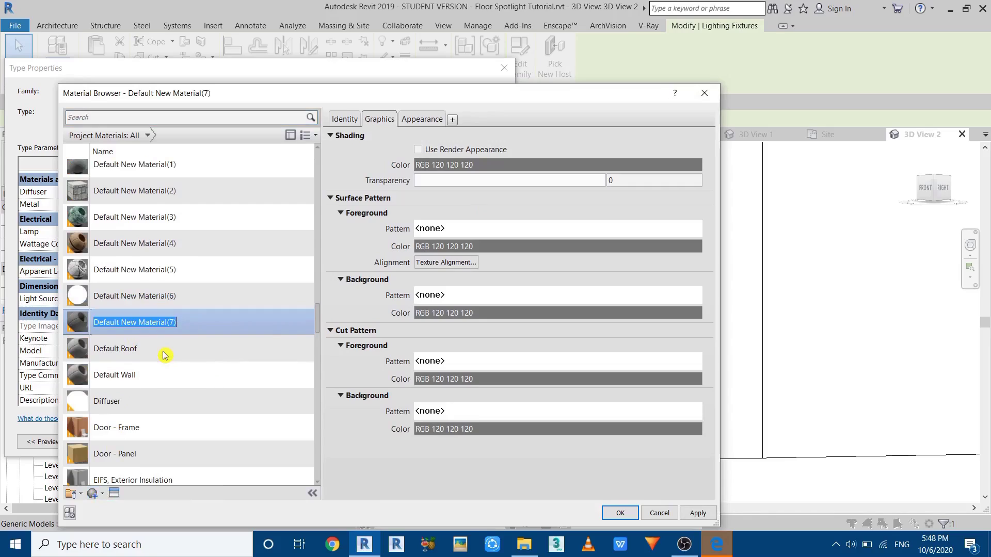
text(Metal)
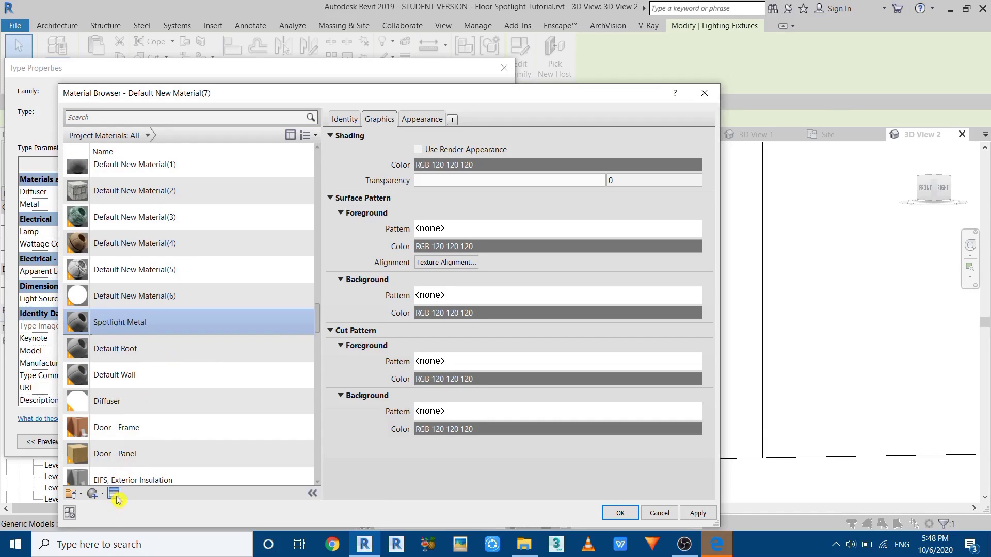
Give Spotlight Metal the Chrome - Polished appearance and assign it to the Metal parameter.
click(116, 495)
click(78, 156)
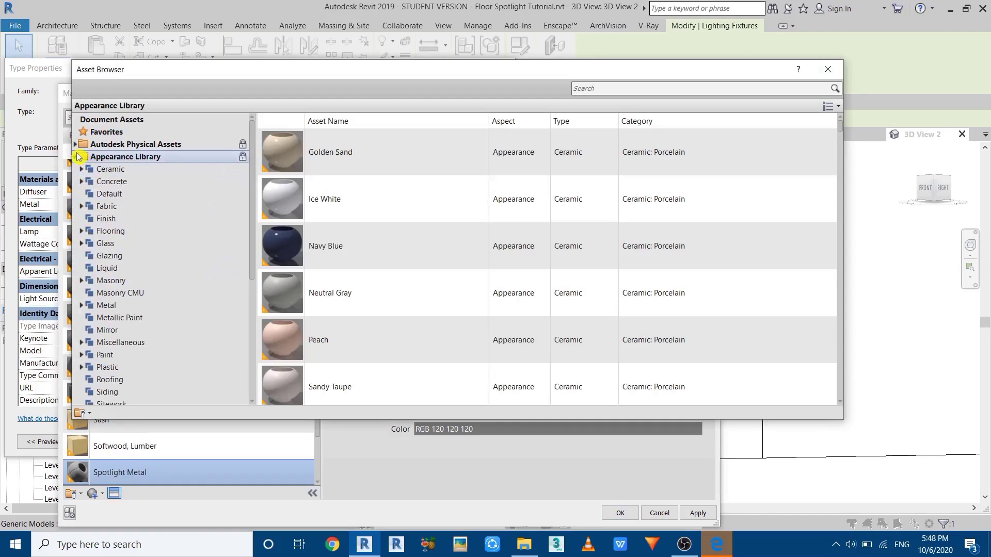
click(214, 305)
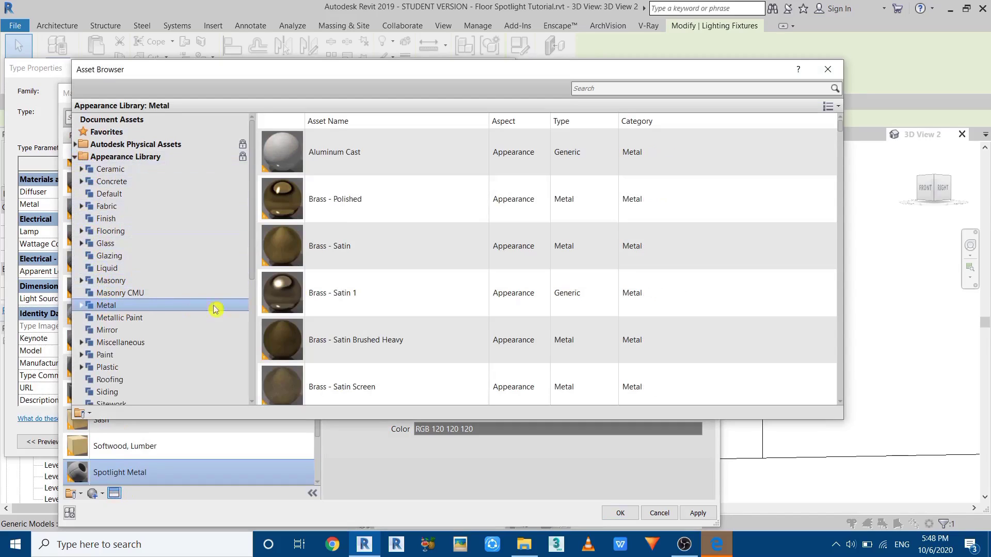
scroll(457, 248, down, 5)
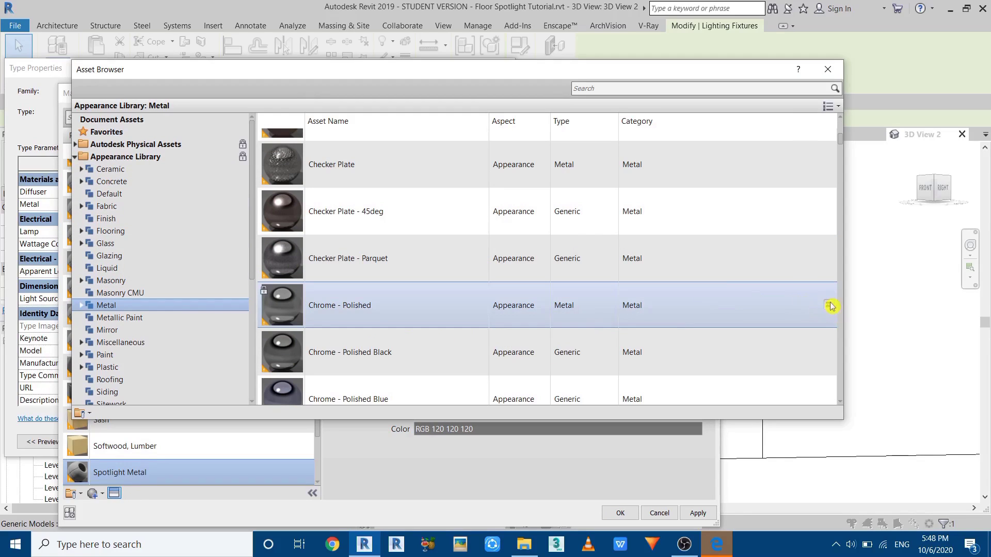
scroll(284, 221, up, 1)
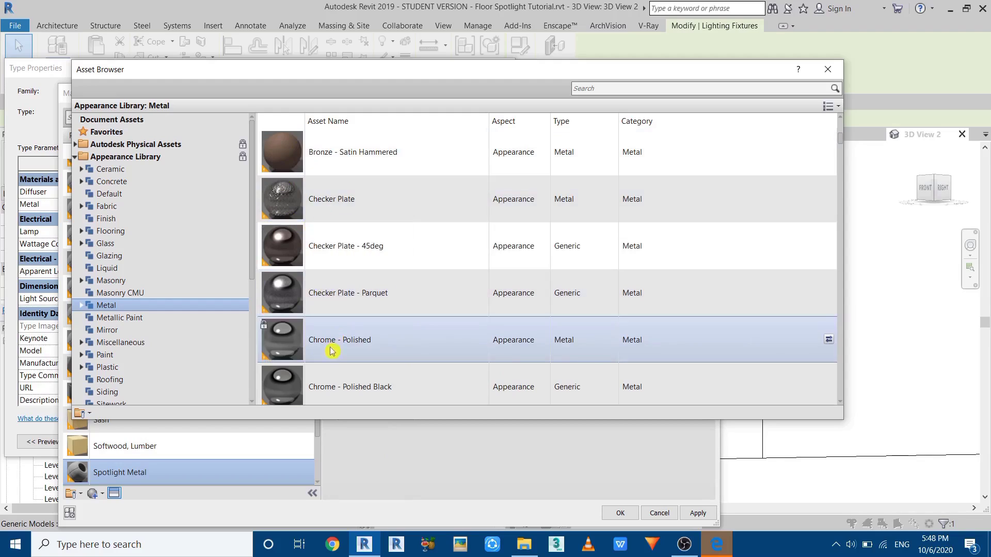
scroll(334, 336, down, 5)
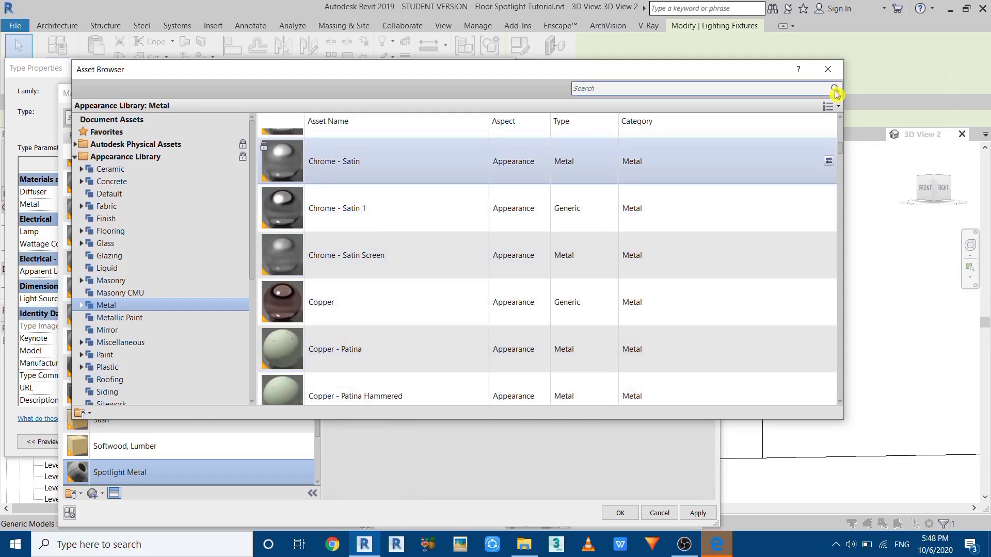
click(827, 69)
click(617, 512)
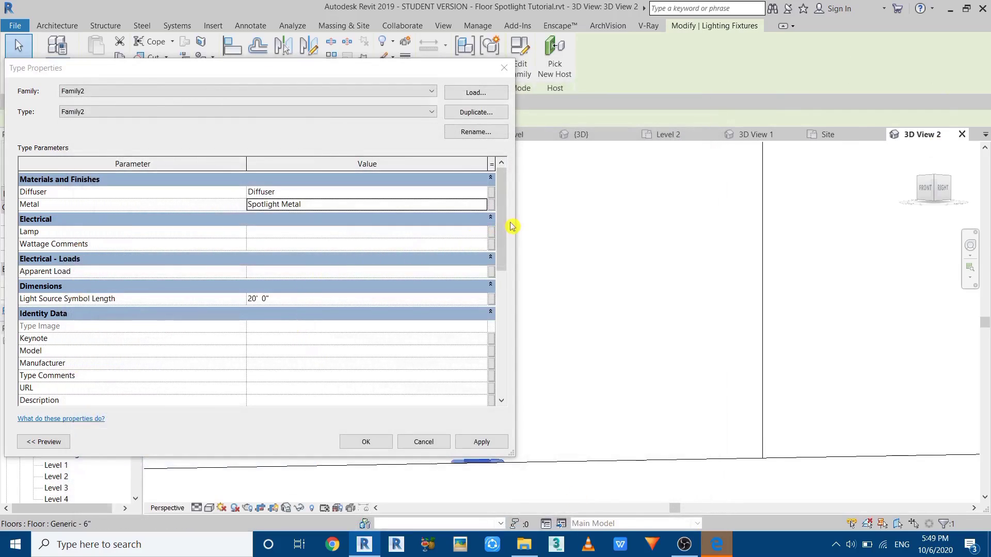
drag(503, 223, 514, 253)
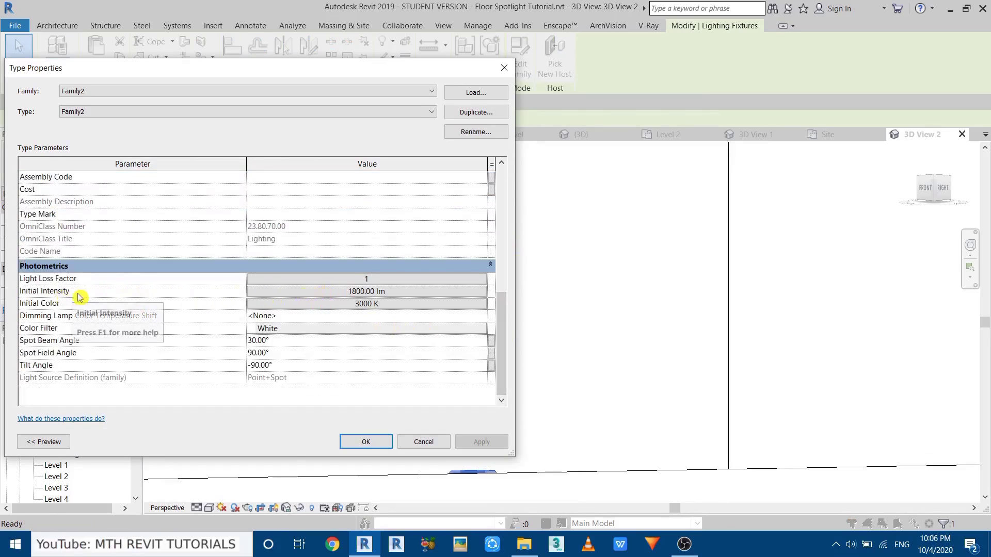
Set Initial Intensity to 5000 lx illuminance at 10' 0", keep the White colour filter, and confirm.
click(317, 292)
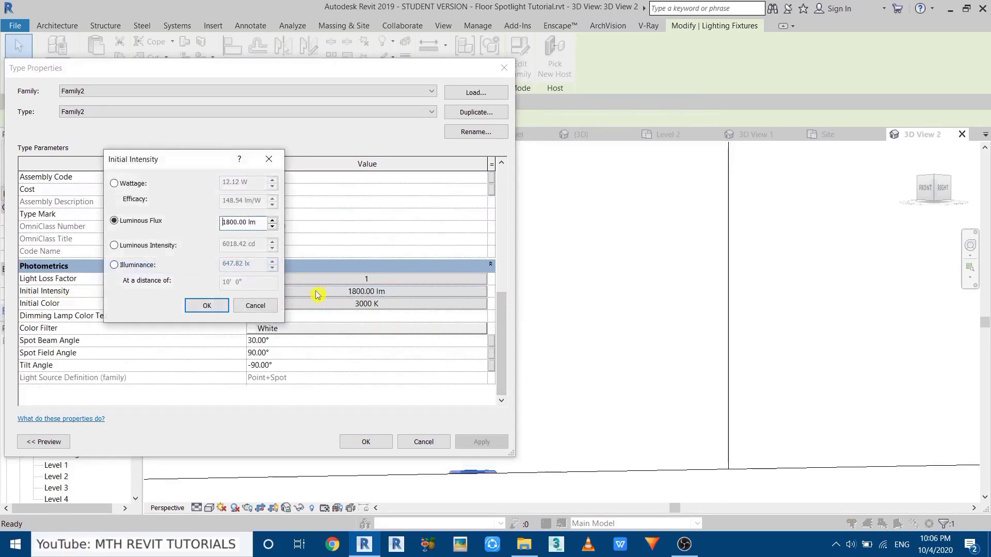
click(114, 265)
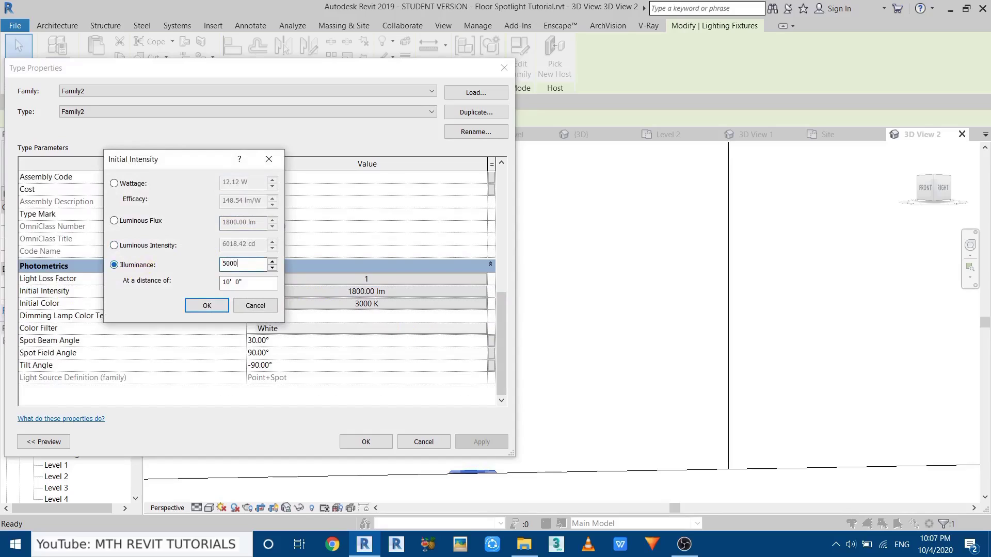
key(Tab)
click(207, 307)
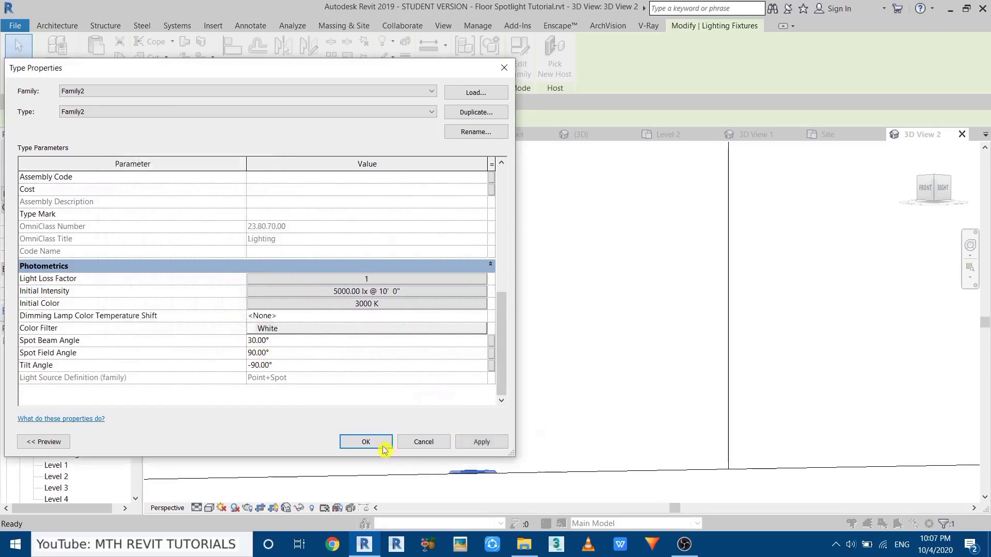
click(279, 333)
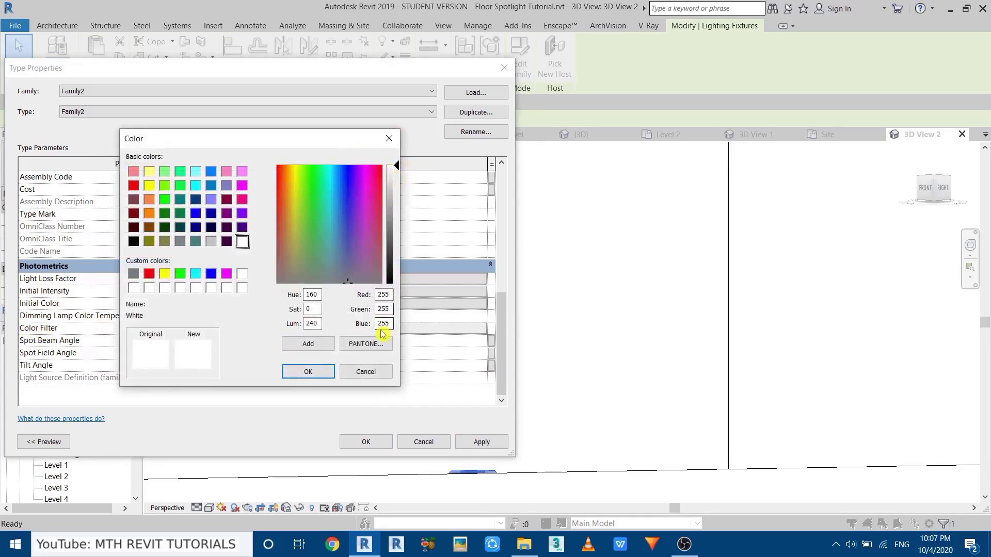
click(310, 372)
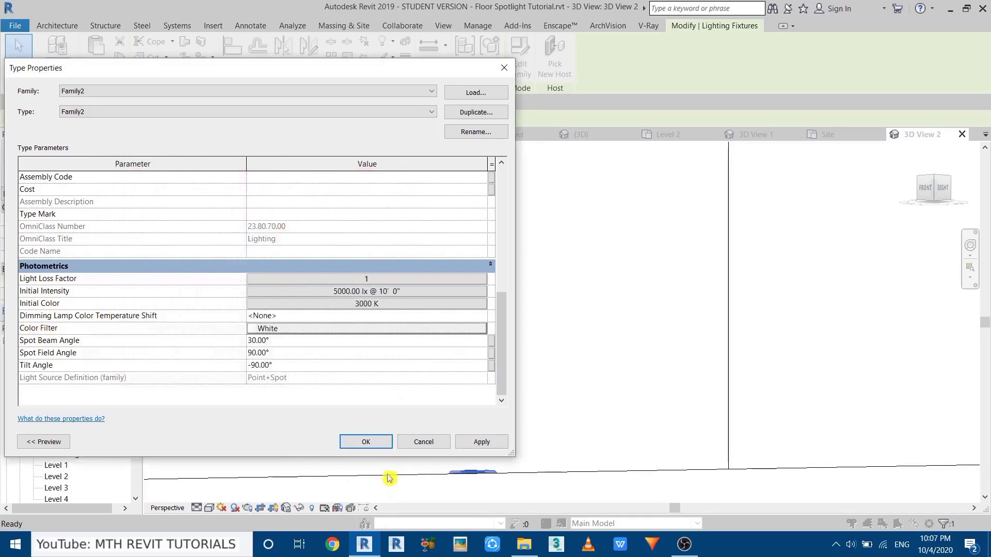
click(364, 442)
scroll(472, 428, down, 5)
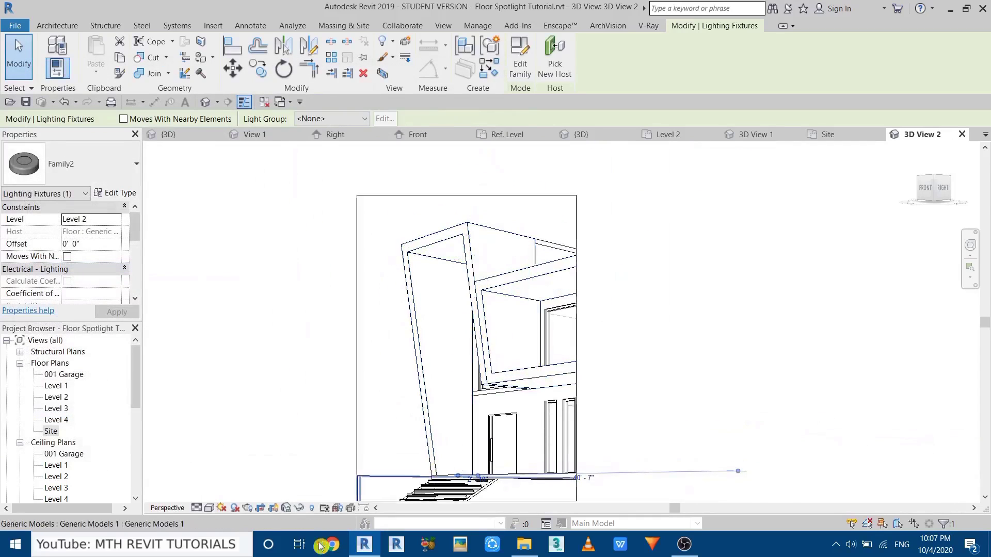
Render 3D View 2 again, pan to the spotlight's glow, then close the render and deselect the fixture.
click(248, 508)
click(87, 61)
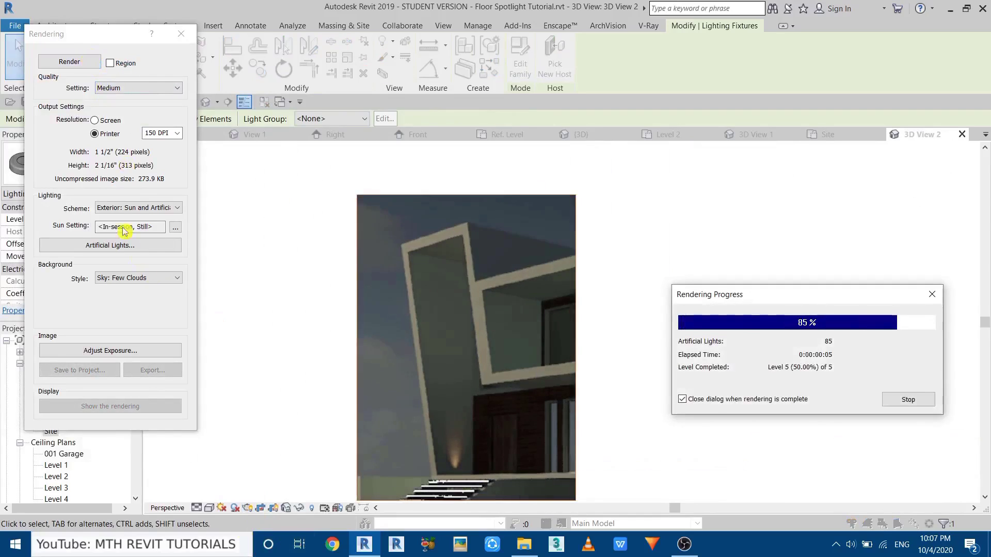
scroll(454, 463, up, 4)
middle_drag(442, 454, 546, 378)
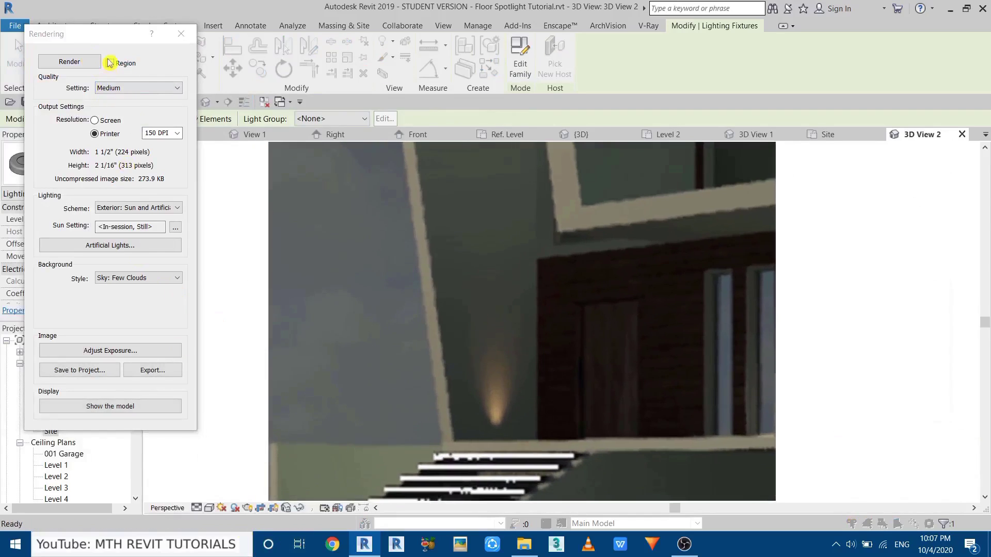
click(180, 34)
scroll(484, 401, down, 3)
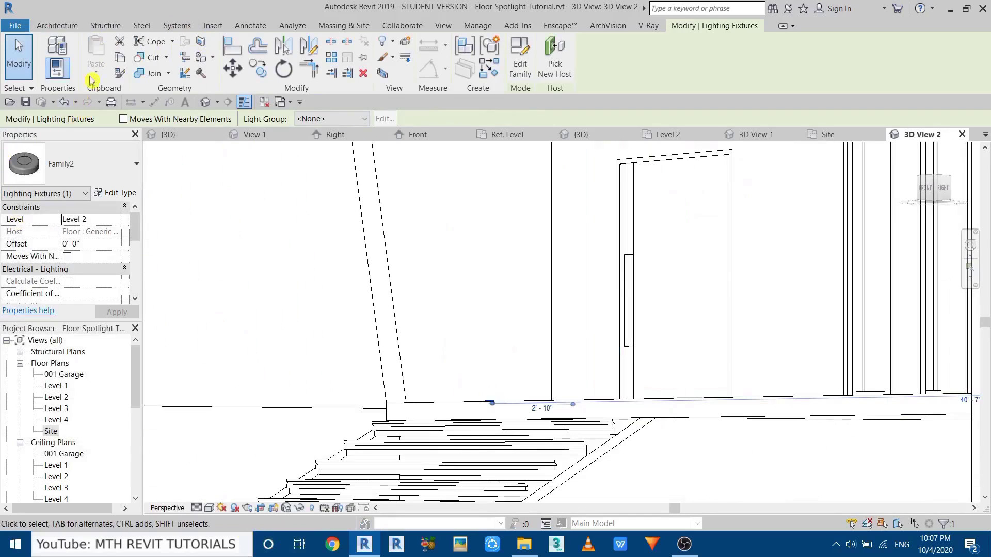
key(Escape)
scroll(477, 372, up, 5)
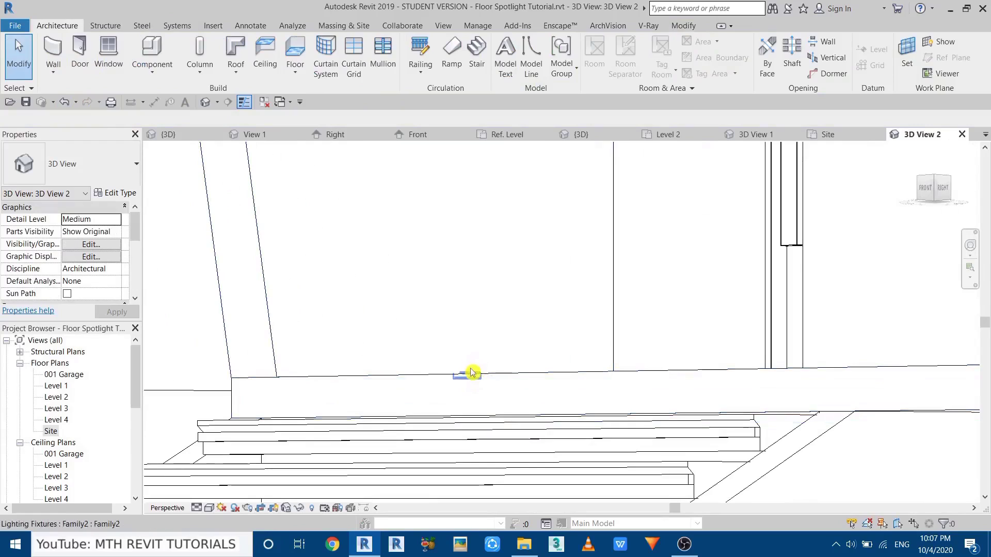
Select the placed floor spotlight and open its type properties.
click(472, 372)
scroll(465, 341, down, 3)
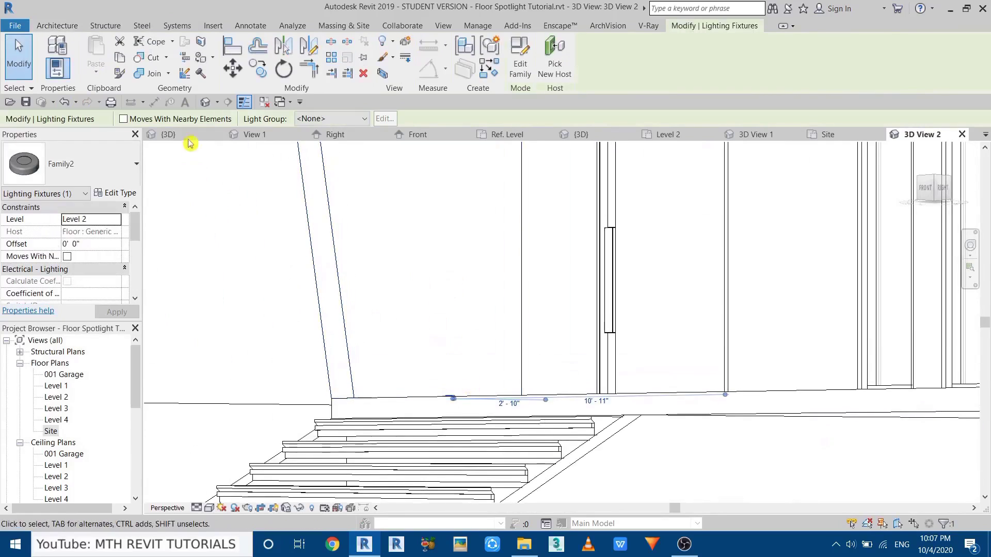
click(111, 193)
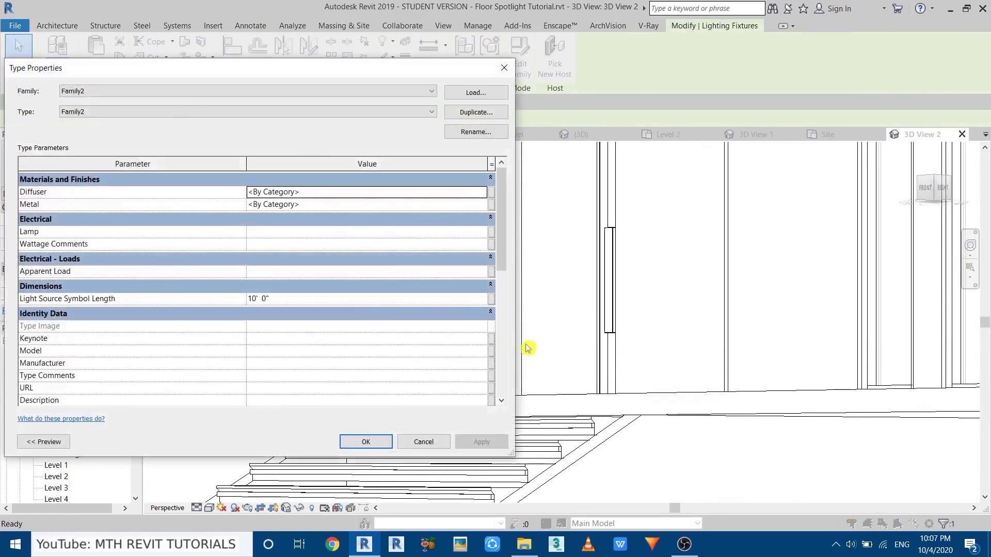
scroll(368, 306, down, 5)
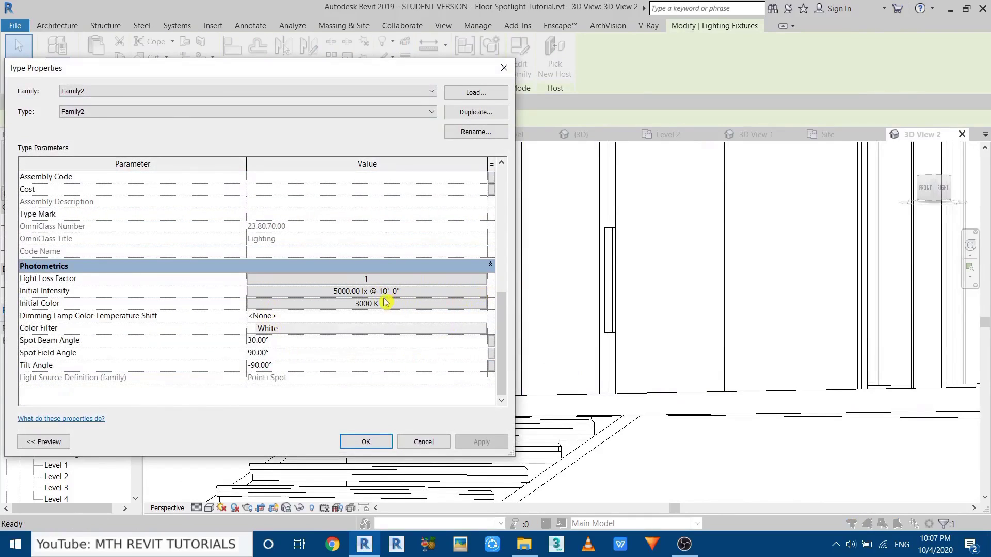
scroll(384, 303, up, 2)
scroll(344, 345, down, 1)
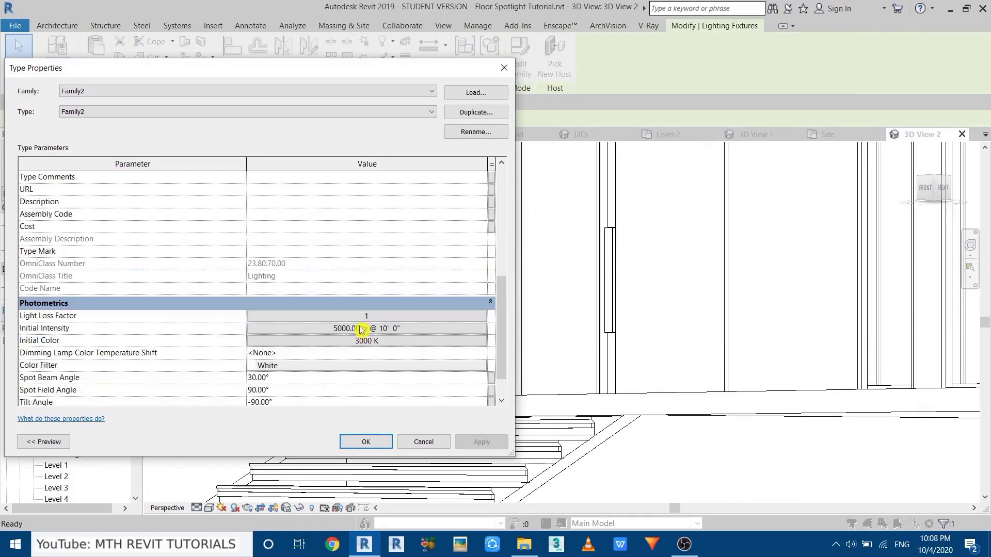
Set Initial Intensity to 9000 lx at 25' 0", confirm the type properties, and clear the selection.
click(336, 329)
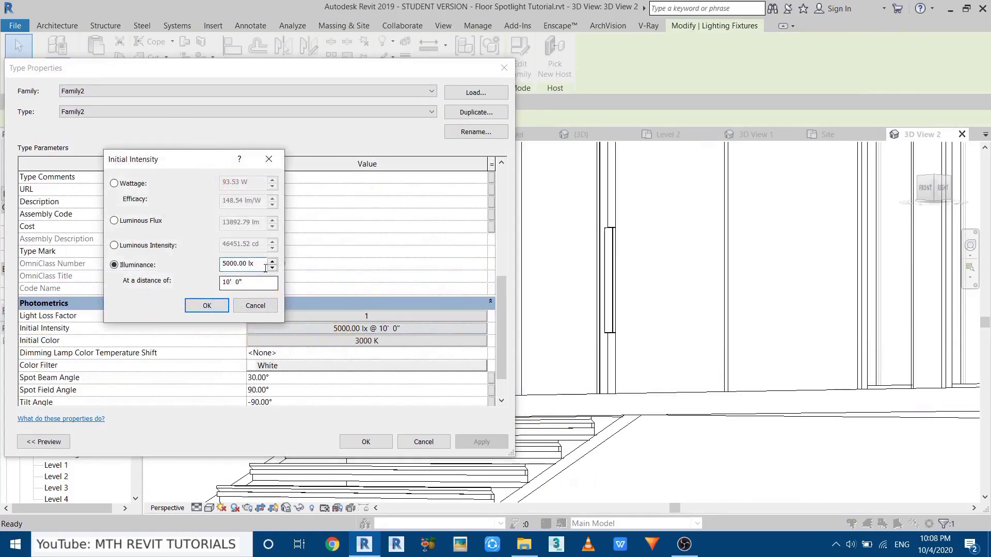
text(50000)
key(Tab)
click(206, 306)
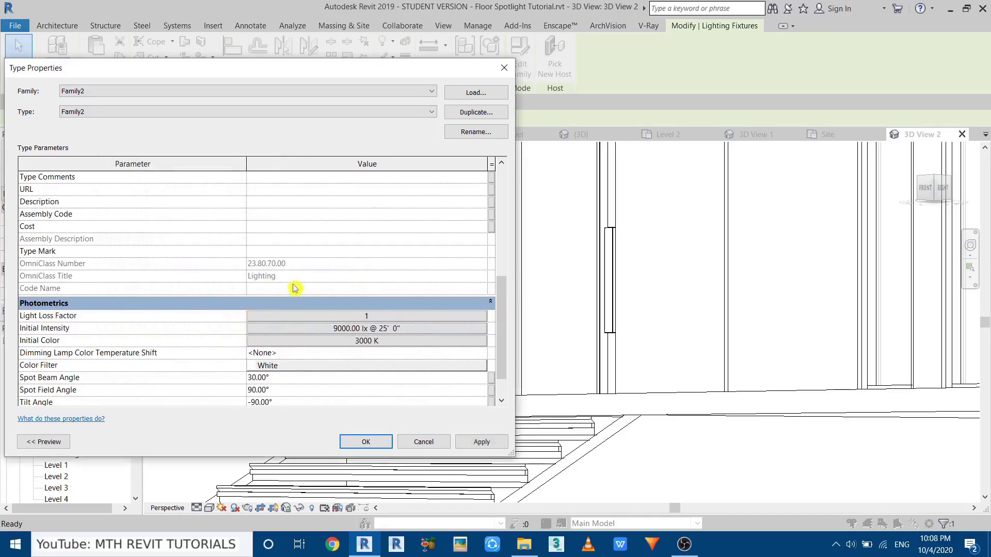
scroll(302, 289, up, 2)
scroll(302, 289, up, 3)
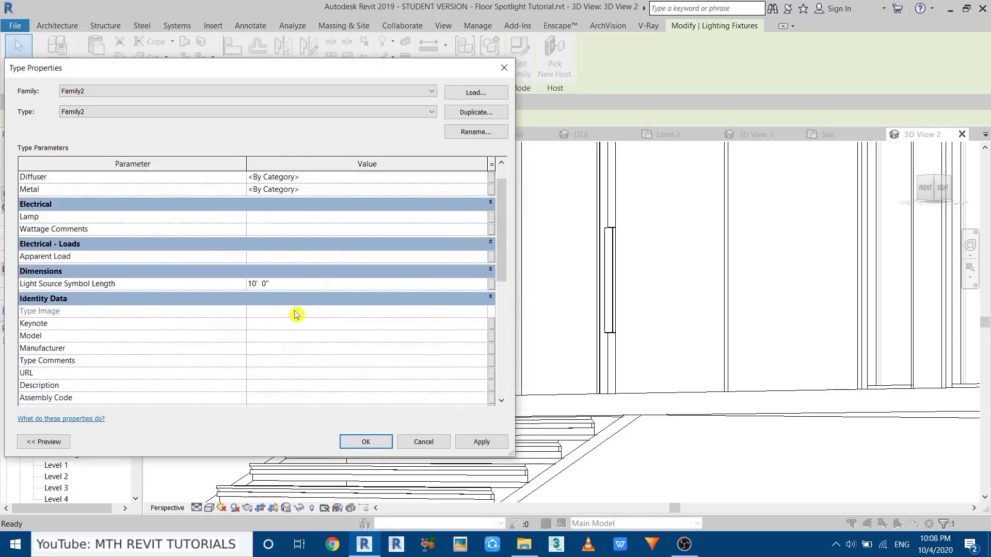
click(357, 441)
key(Escape)
scroll(409, 325, up, 3)
scroll(465, 471, up, 3)
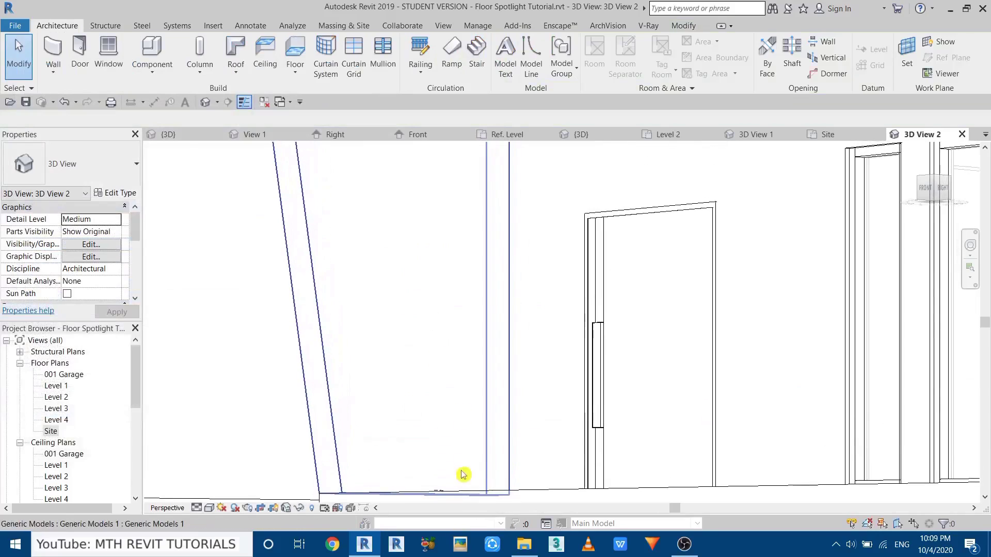
Turn on the Lighting Fixtures Light Source subcategory in Visibility/Graphics (VG) to show the cone.
scroll(356, 291, down, 5)
scroll(390, 474, up, 2)
scroll(390, 473, up, 1)
key(v)
key(g)
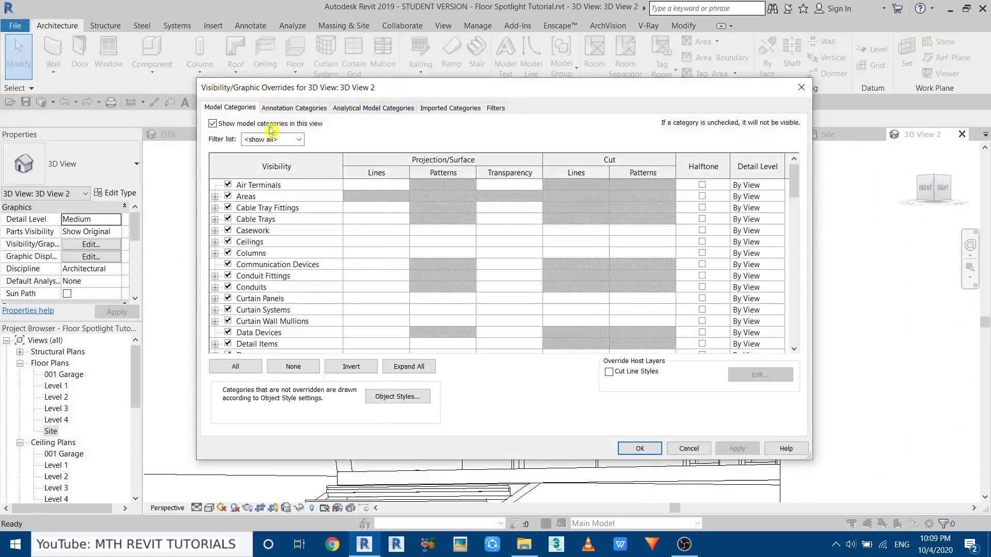
scroll(309, 320, down, 7)
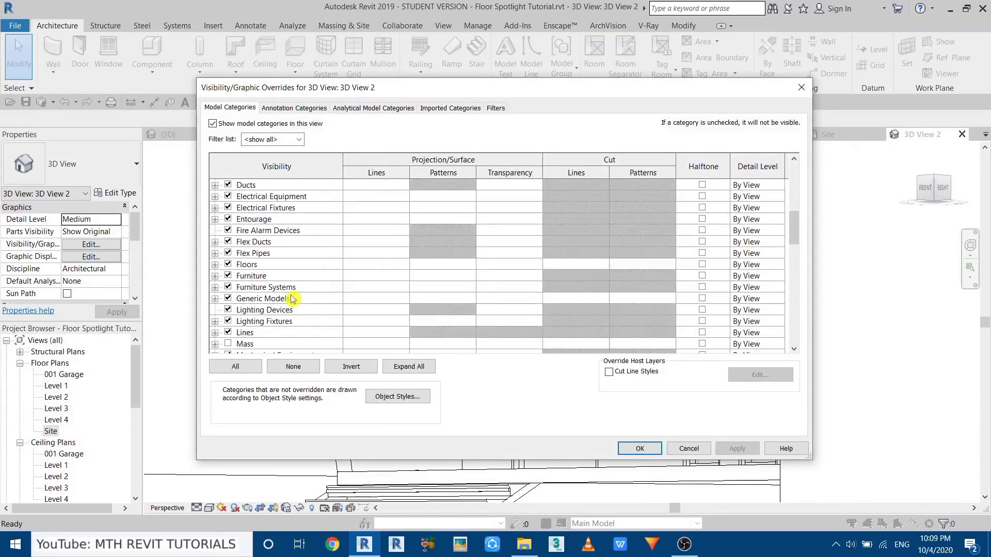
scroll(281, 304, down, 1)
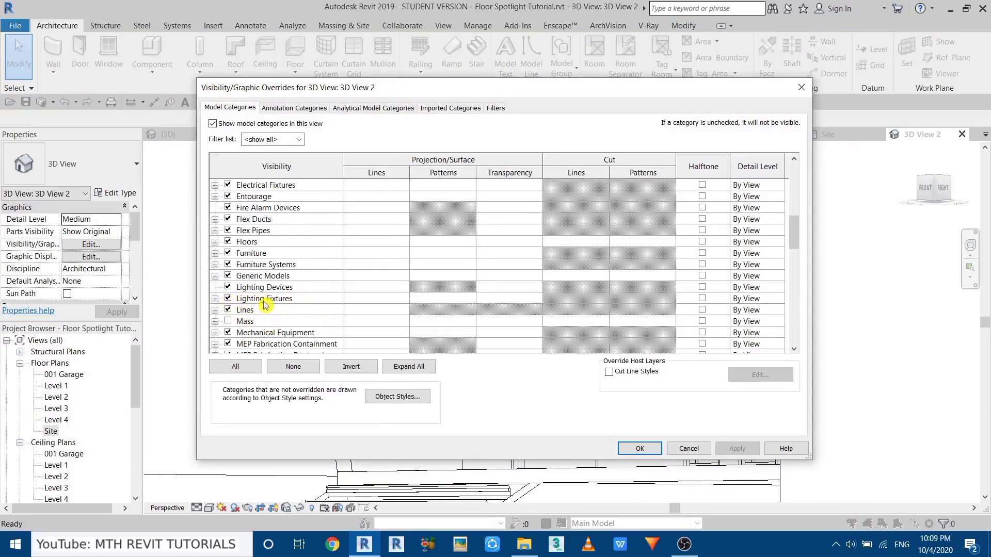
click(215, 299)
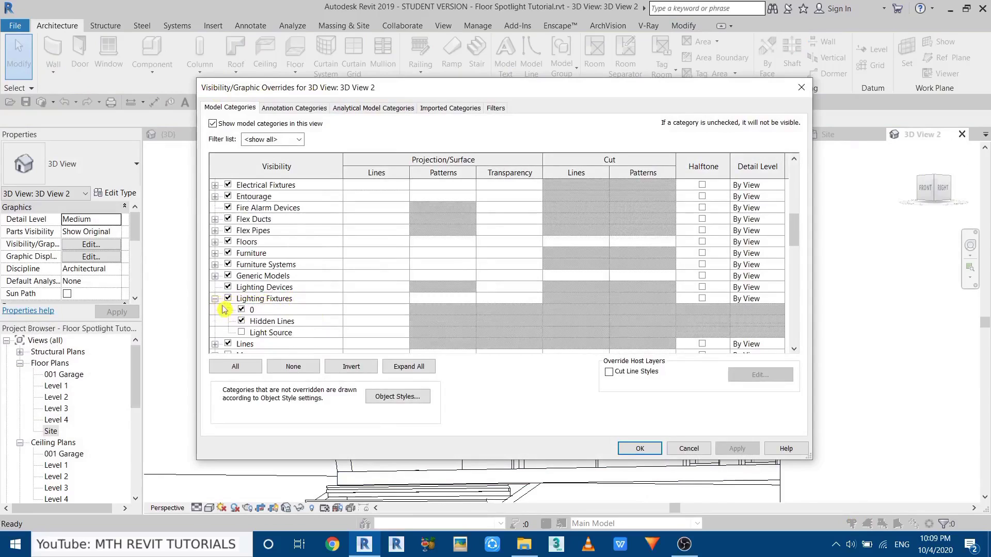
click(241, 333)
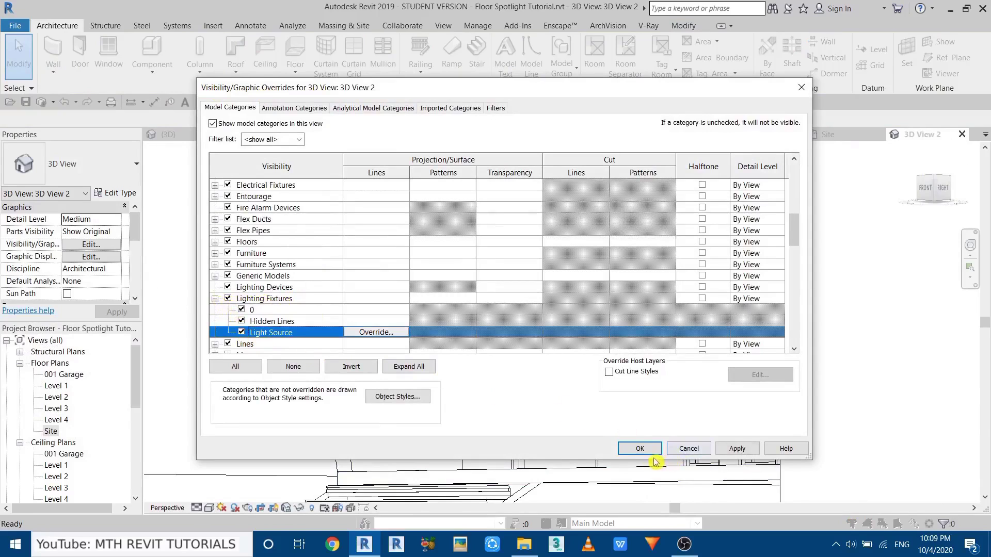
click(640, 449)
Reposition the view, select the spotlight fixture, and open its type properties.
click(358, 235)
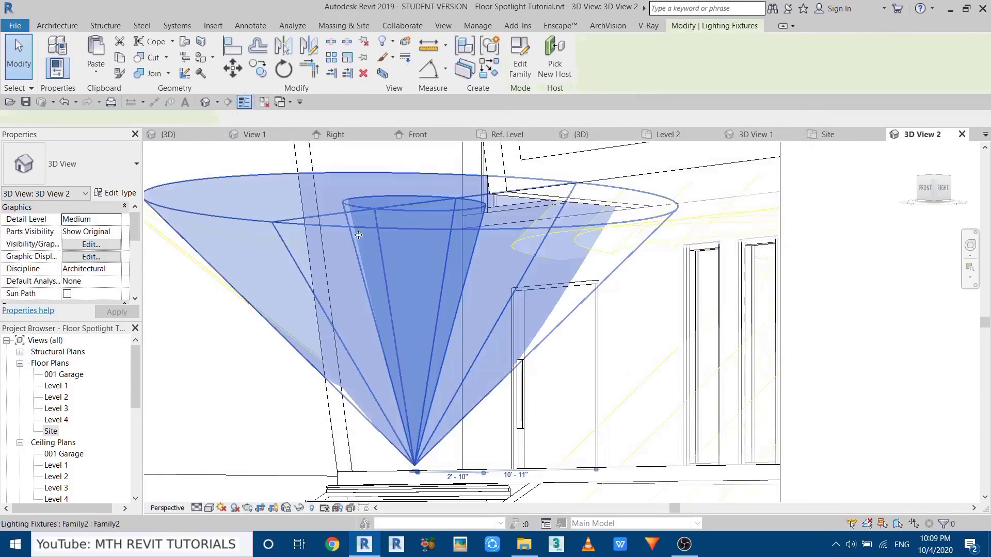
key(Escape)
scroll(436, 354, up, 6)
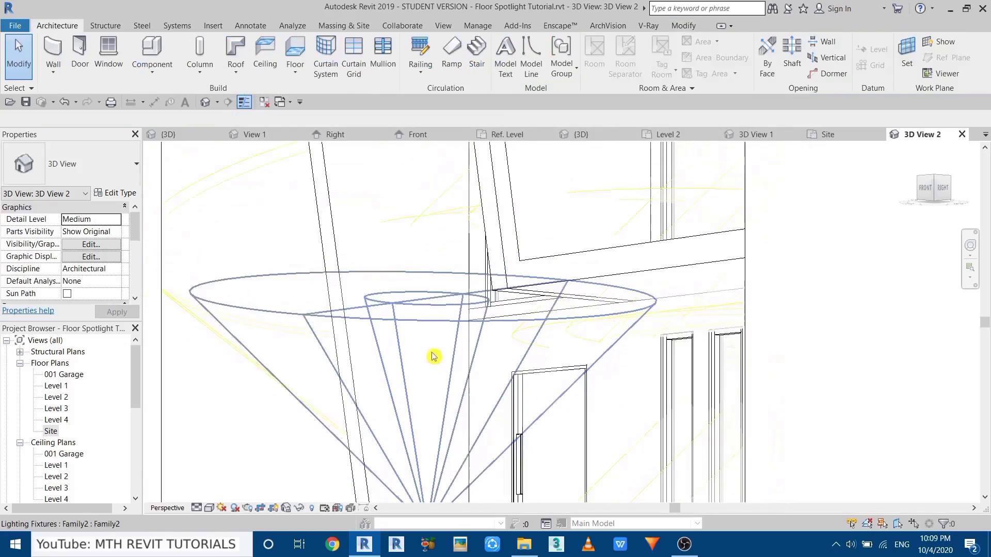
scroll(391, 358, up, 2)
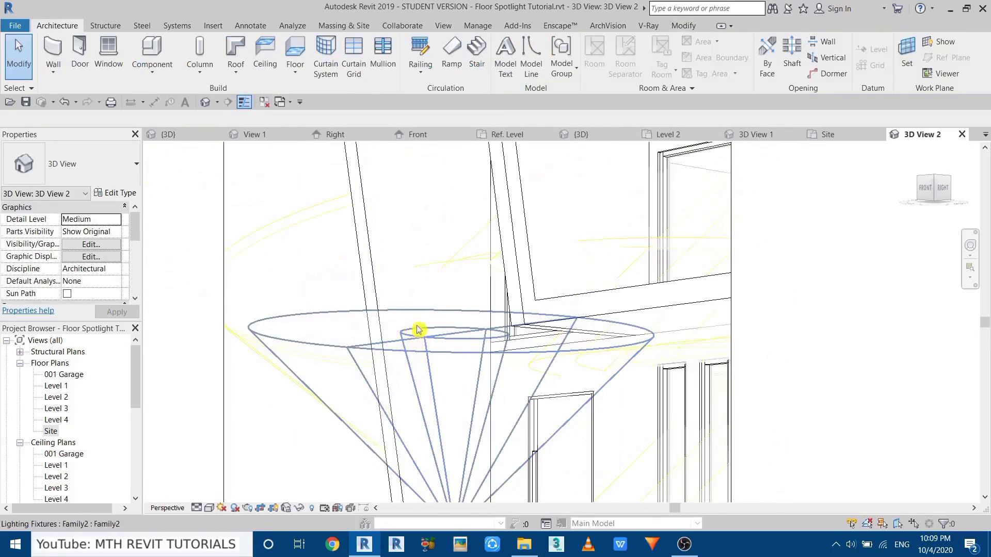
middle_drag(418, 330, 444, 280)
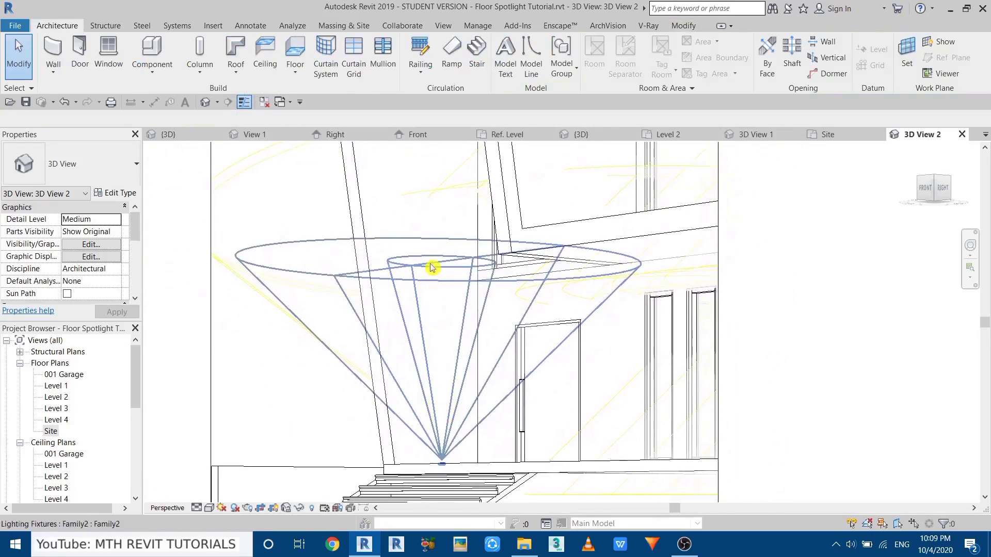
click(435, 420)
click(116, 193)
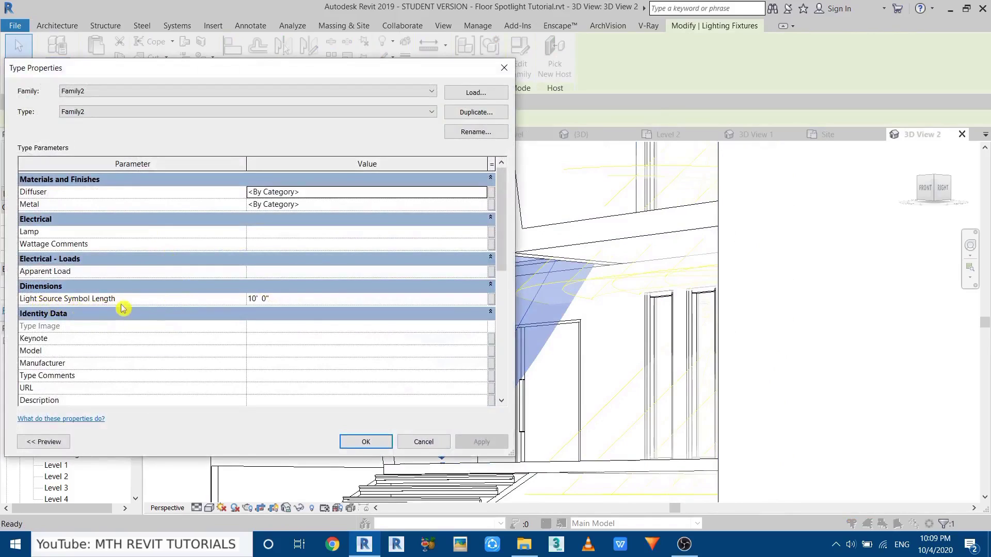
Enter 20 for Light Source Symbol Length, apply and close, then view the longer cone over the stairs.
click(326, 303)
text(20)
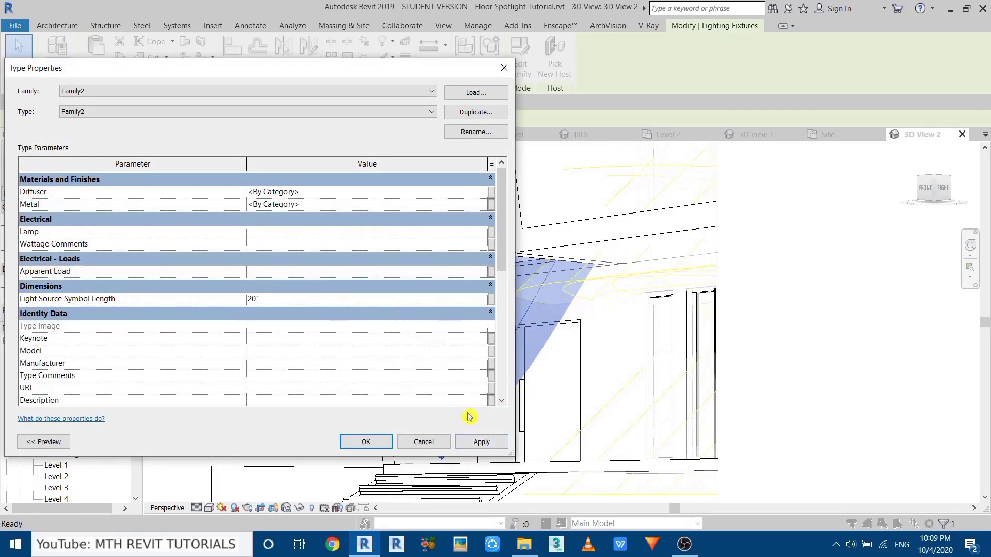
click(480, 441)
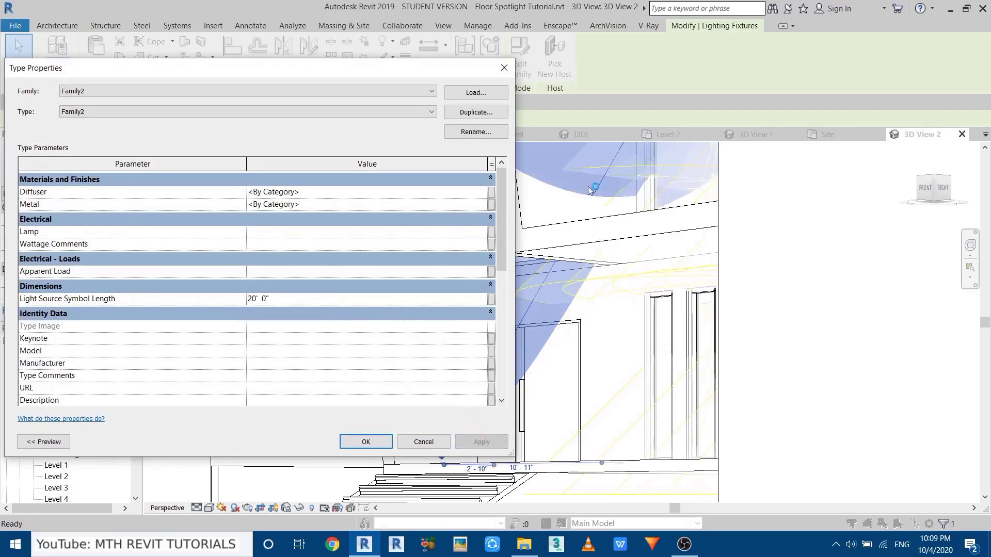
click(364, 441)
scroll(442, 391, up, 3)
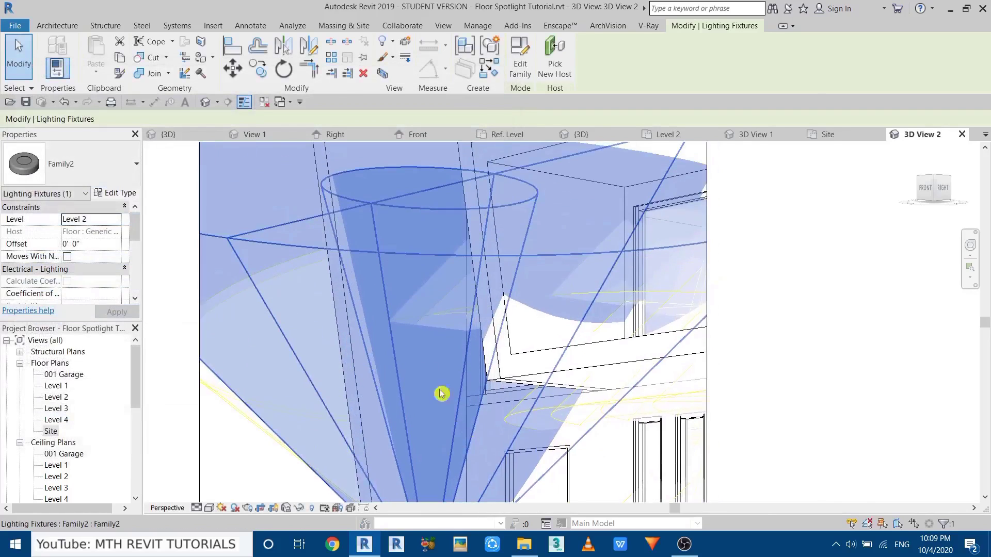
scroll(491, 389, down, 3)
scroll(498, 332, up, 3)
scroll(440, 283, down, 2)
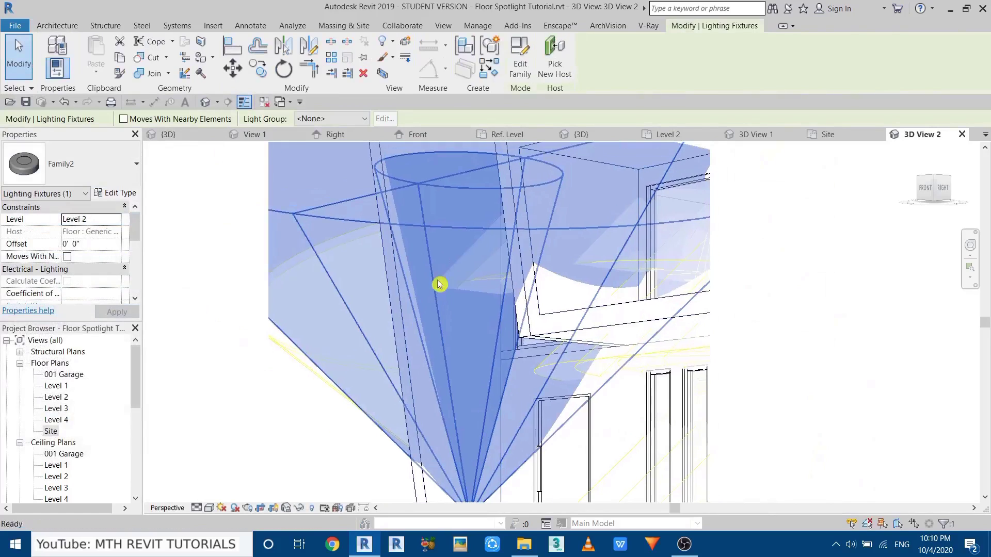
middle_drag(471, 371, 400, 396)
scroll(489, 347, down, 2)
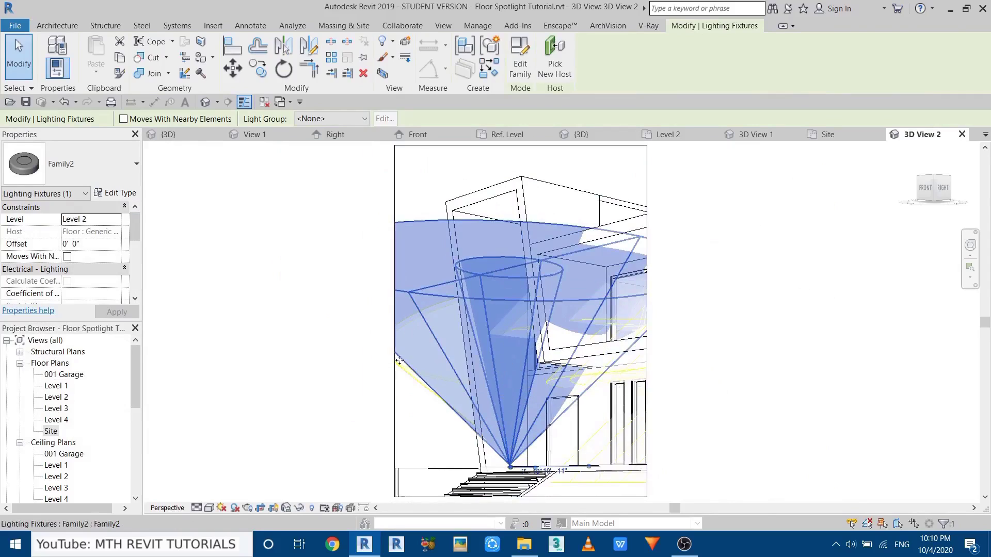
Render 3D View 2 to check the spotlight's glow on the entrance wall, then close the render.
click(305, 475)
click(247, 508)
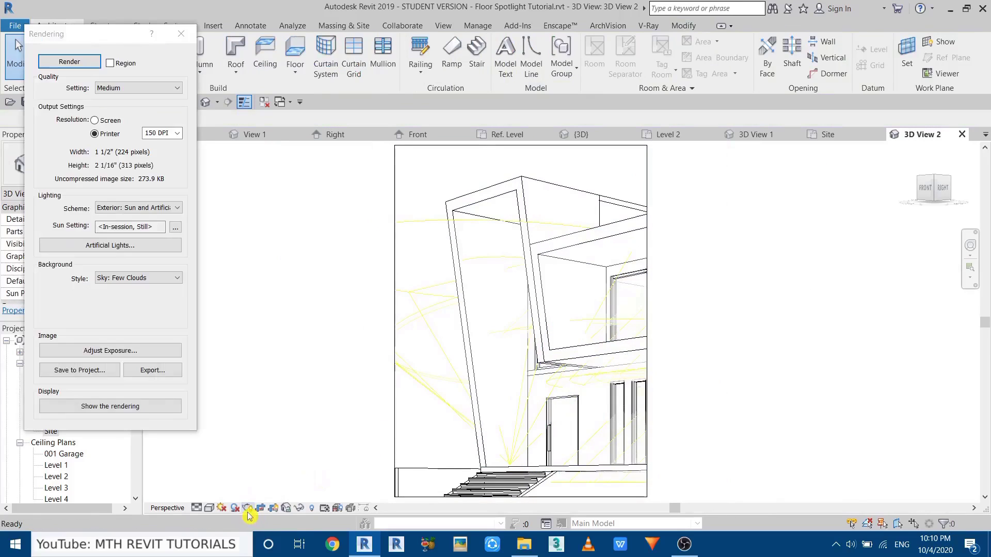
click(69, 62)
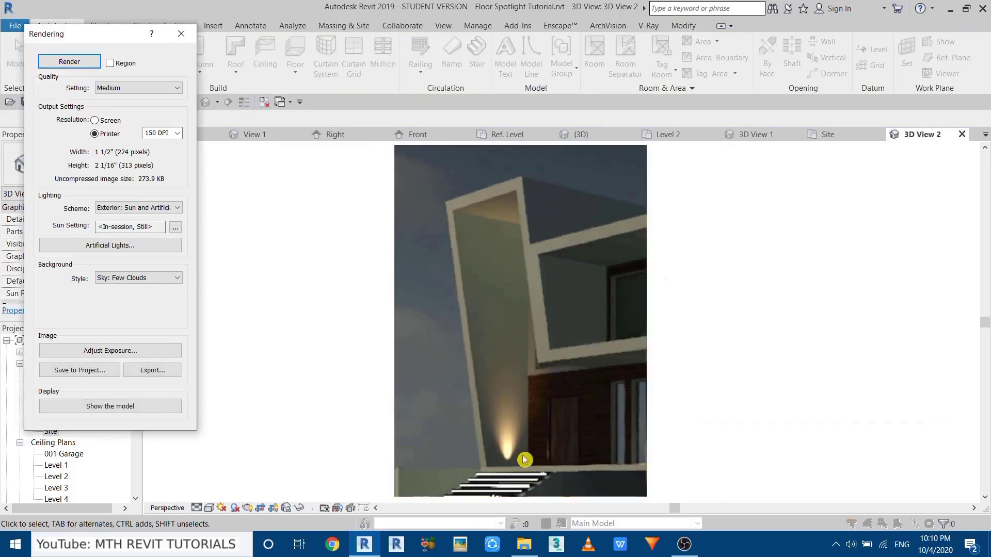
scroll(473, 376, up, 3)
scroll(415, 232, up, 1)
scroll(416, 237, down, 4)
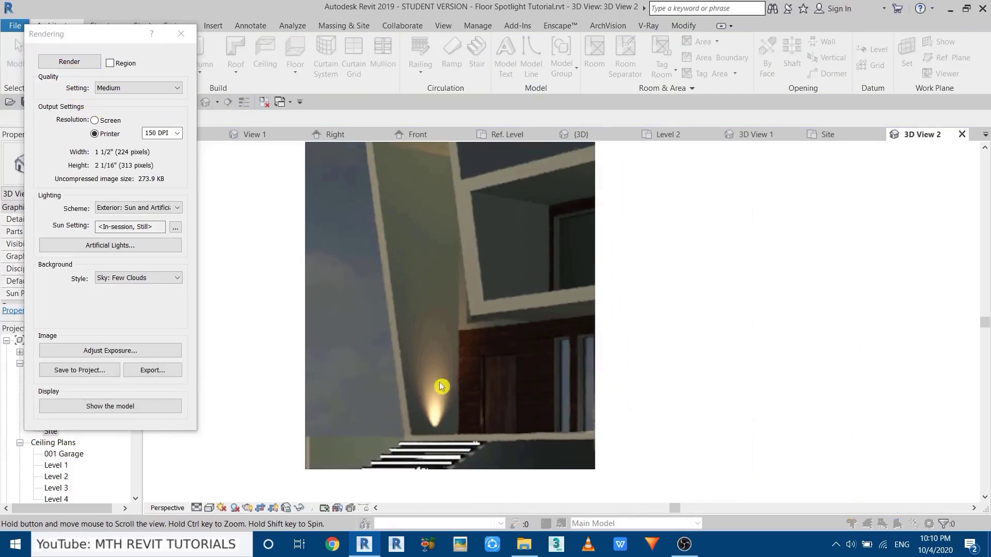
scroll(408, 418, up, 1)
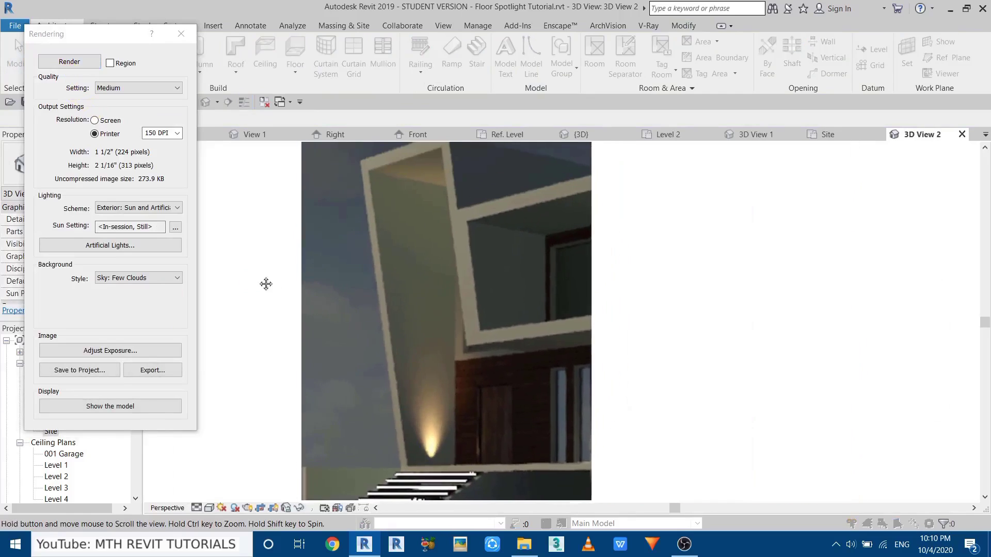
middle_drag(266, 283, 342, 296)
scroll(488, 440, down, 1)
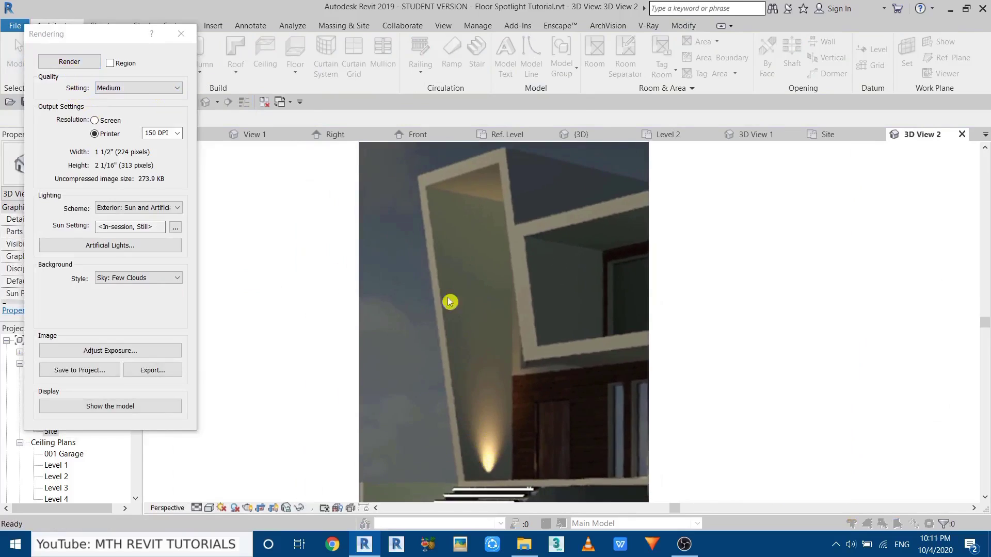
scroll(469, 419, down, 1)
scroll(477, 424, up, 1)
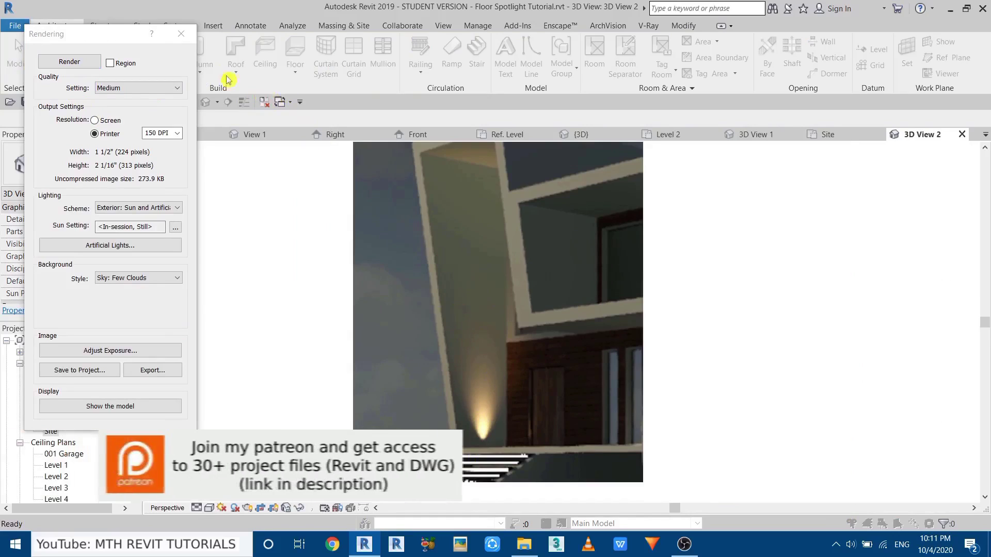
click(173, 43)
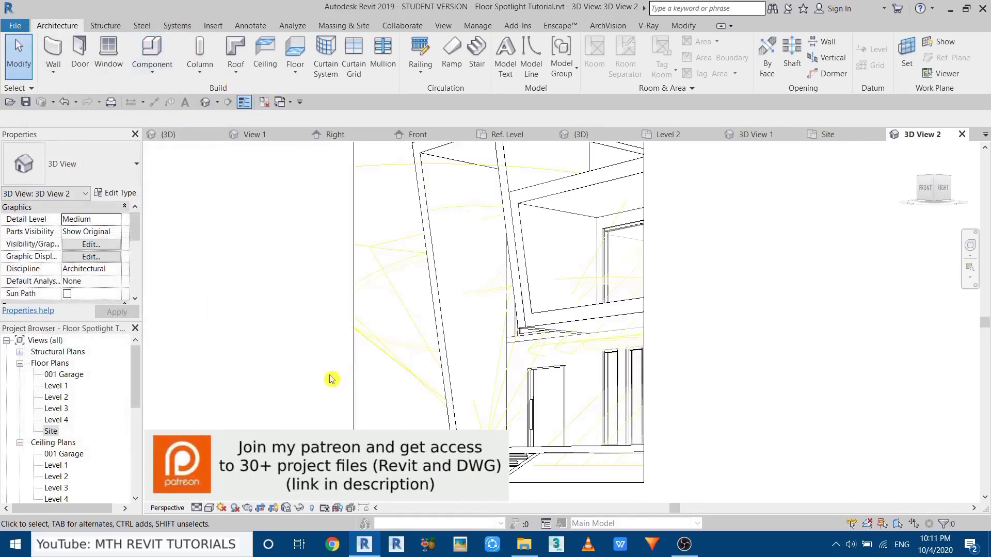
Open the spotlight's Family2 family for editing and close all inactive windows.
double_click(488, 426)
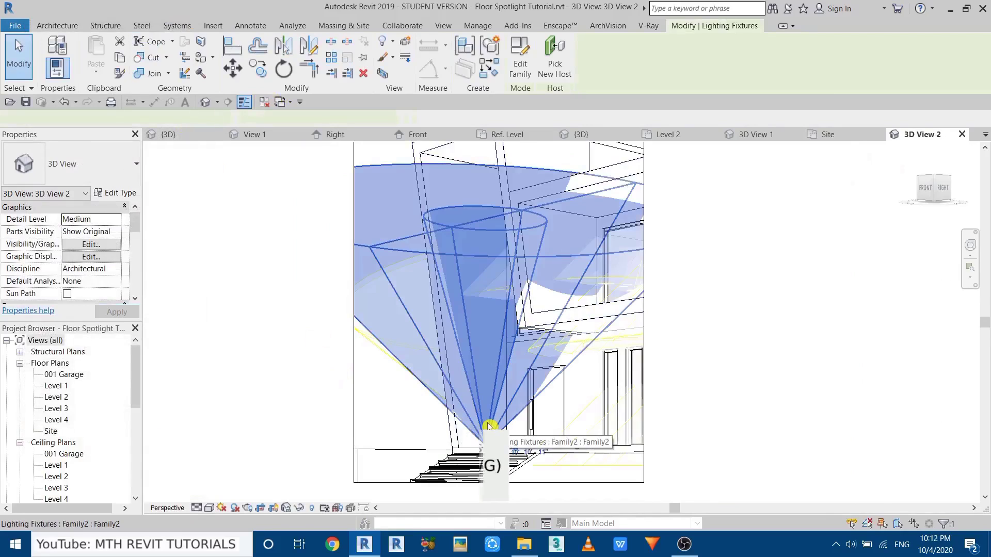
scroll(438, 316, down, 6)
middle_drag(345, 287, 345, 288)
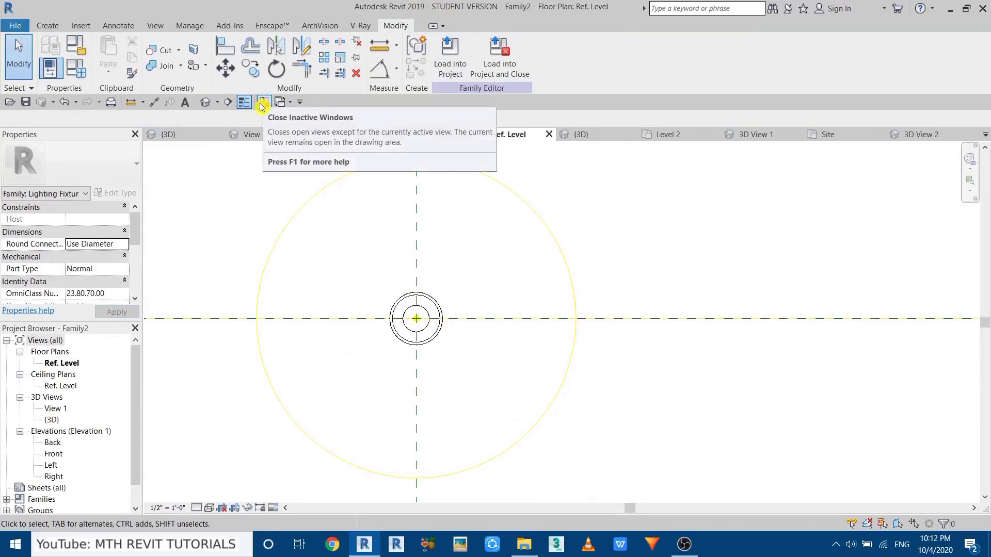
click(261, 105)
Open the family's Default 3D View and select the light source to show its spot cone.
click(205, 106)
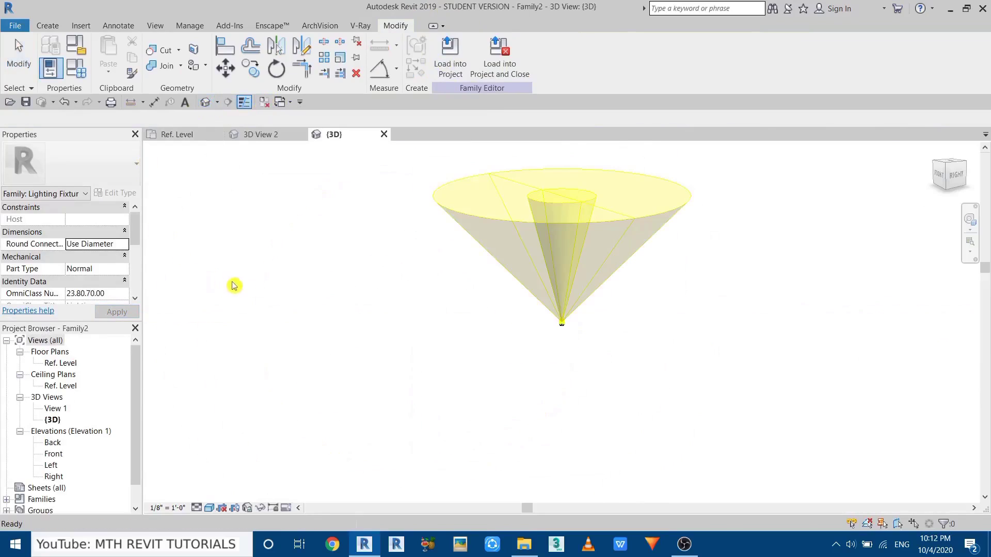
middle_drag(232, 283, 323, 309)
scroll(379, 308, up, 5)
scroll(480, 401, down, 5)
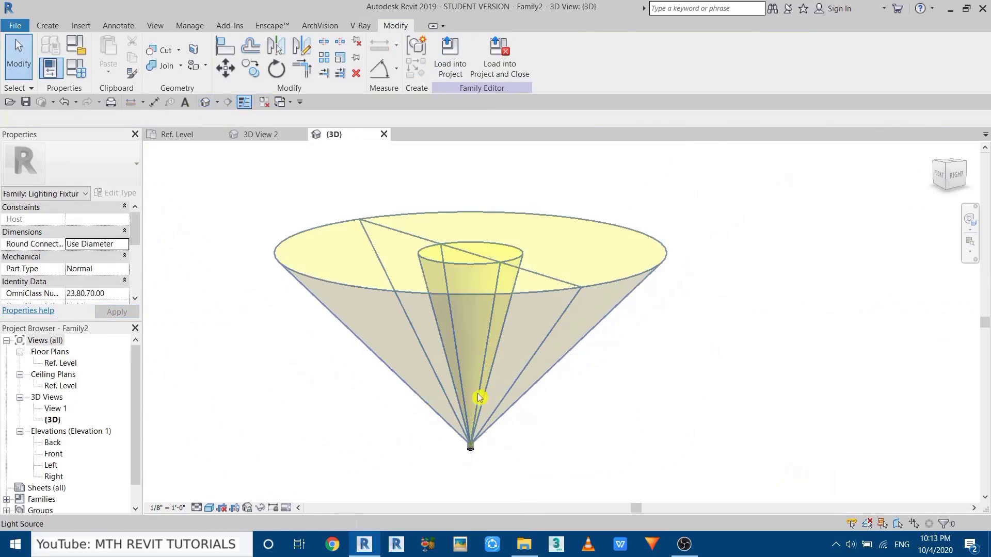
scroll(425, 366, up, 3)
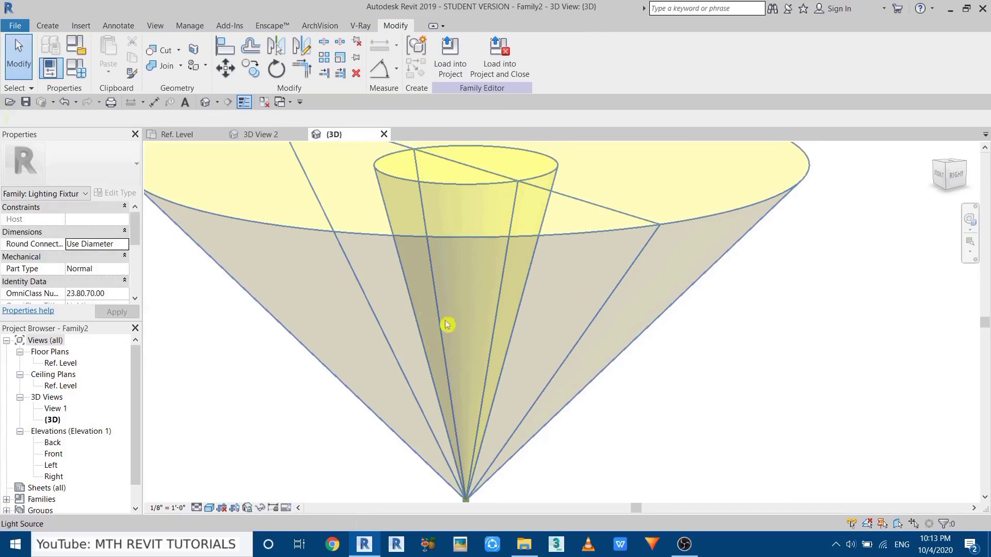
click(467, 303)
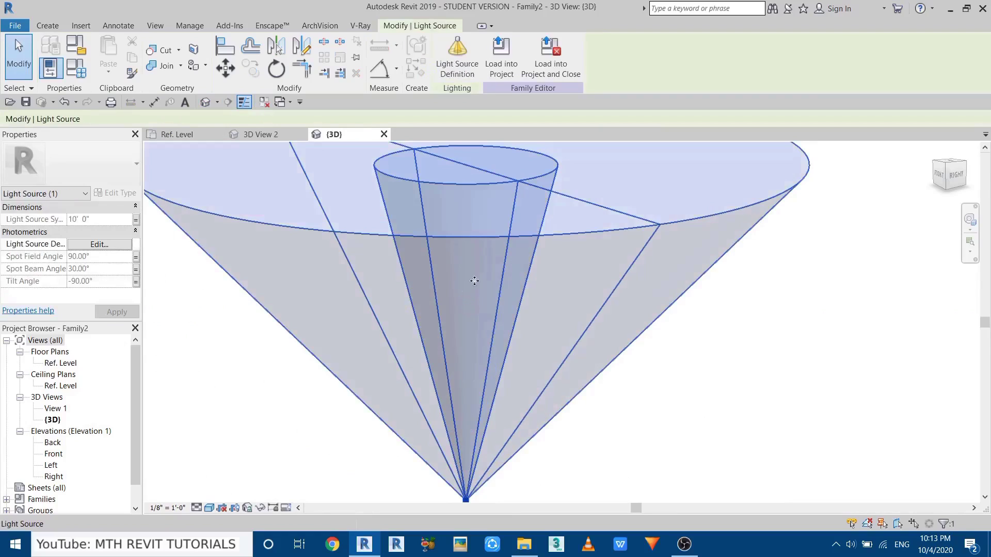
Set the Light Source Definition distribution to Photometric Web and center the light symbol in view.
click(461, 71)
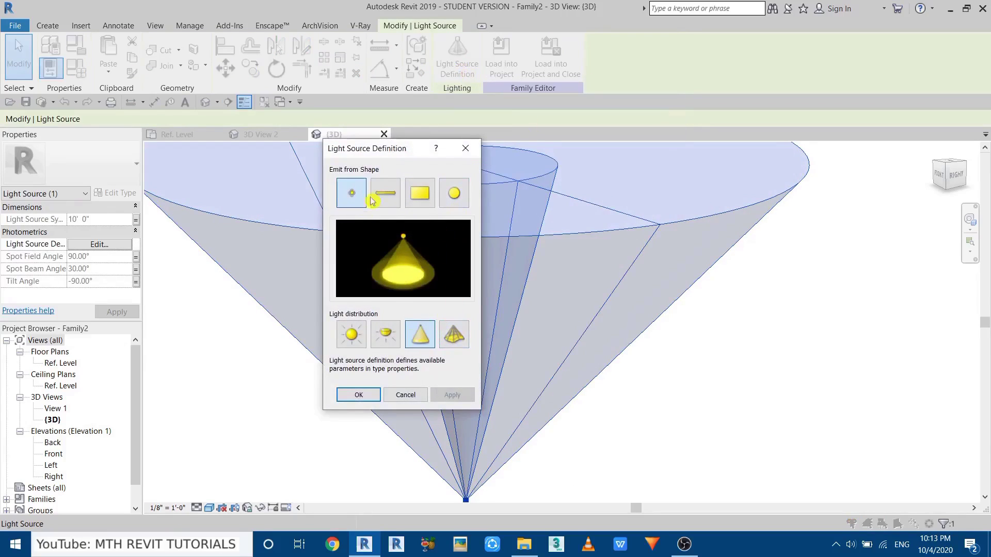
click(455, 340)
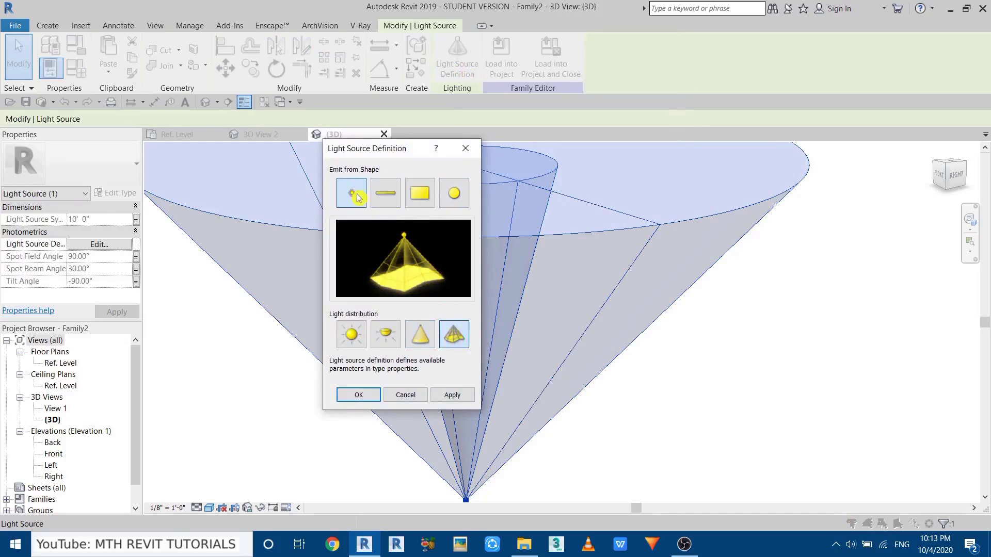
click(356, 394)
scroll(510, 338, up, 2)
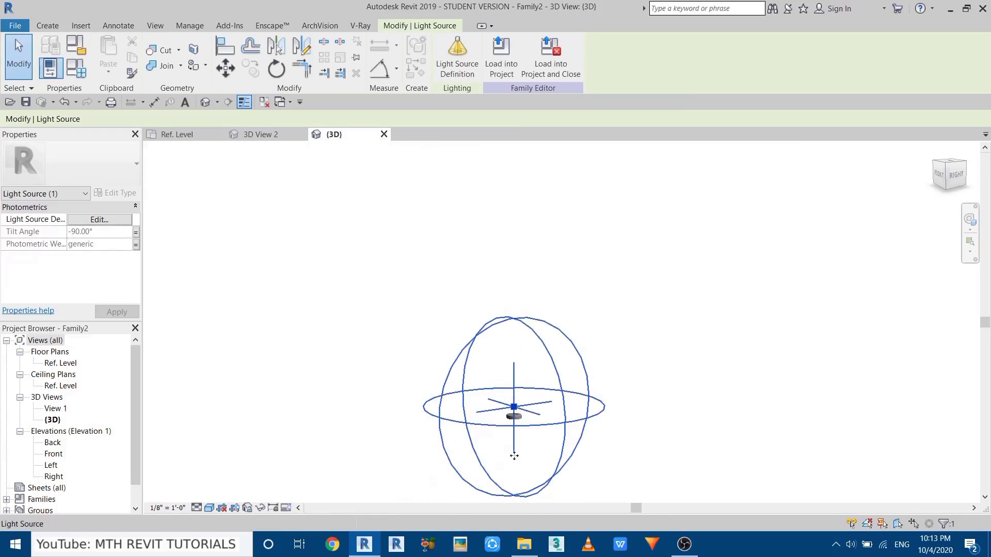
scroll(506, 471, up, 4)
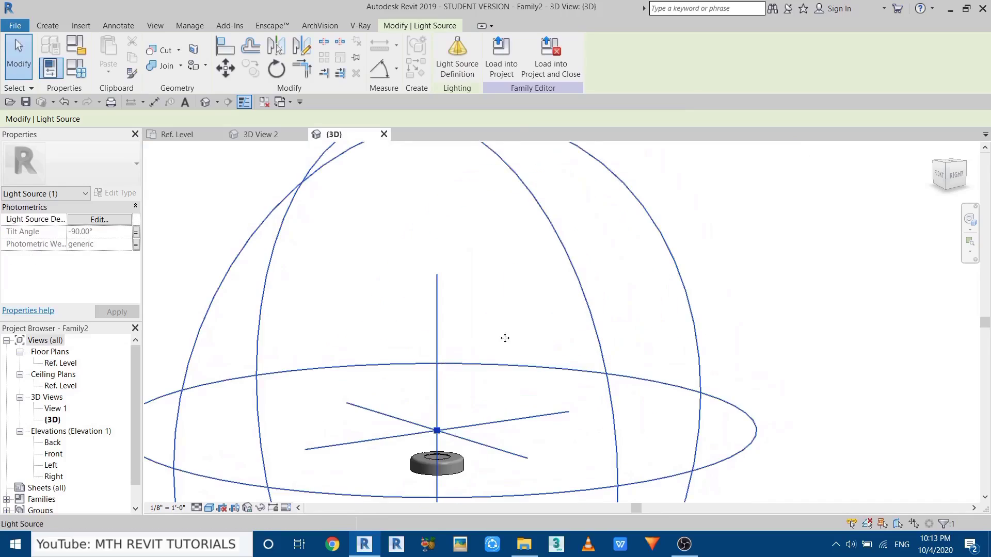
middle_drag(511, 332, 533, 312)
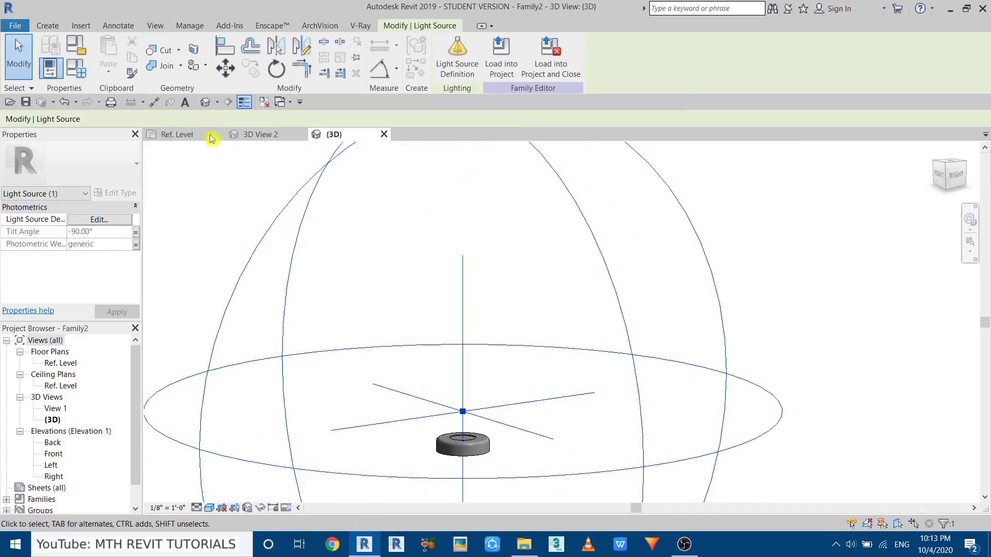
Open Family Types and scroll to the Photometrics parameters.
click(81, 74)
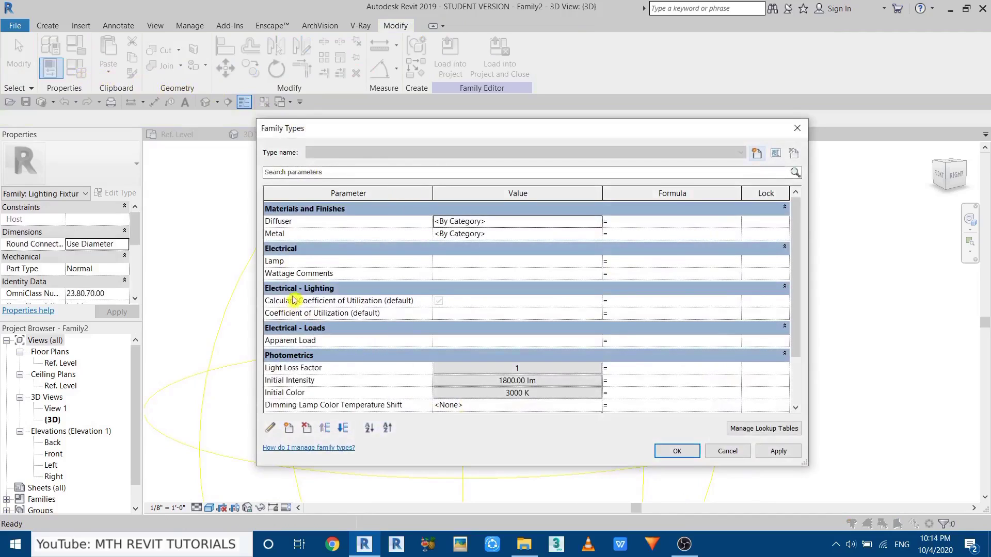
scroll(504, 338, down, 1)
scroll(343, 349, up, 1)
scroll(430, 332, down, 3)
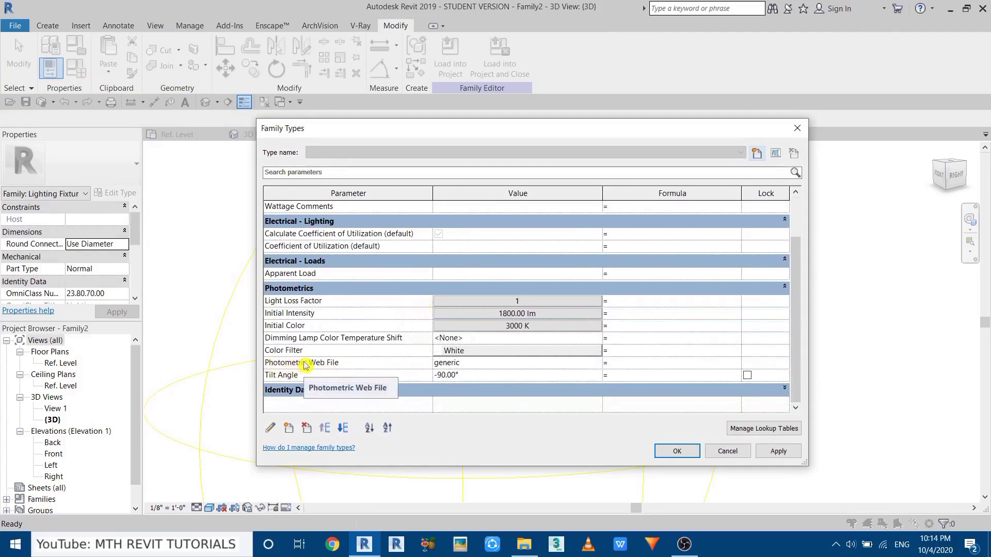
Browse the RVT 2019 IES folder for a Photometric Web File, cancel, and bring up the downloaded IES-light folder.
click(465, 363)
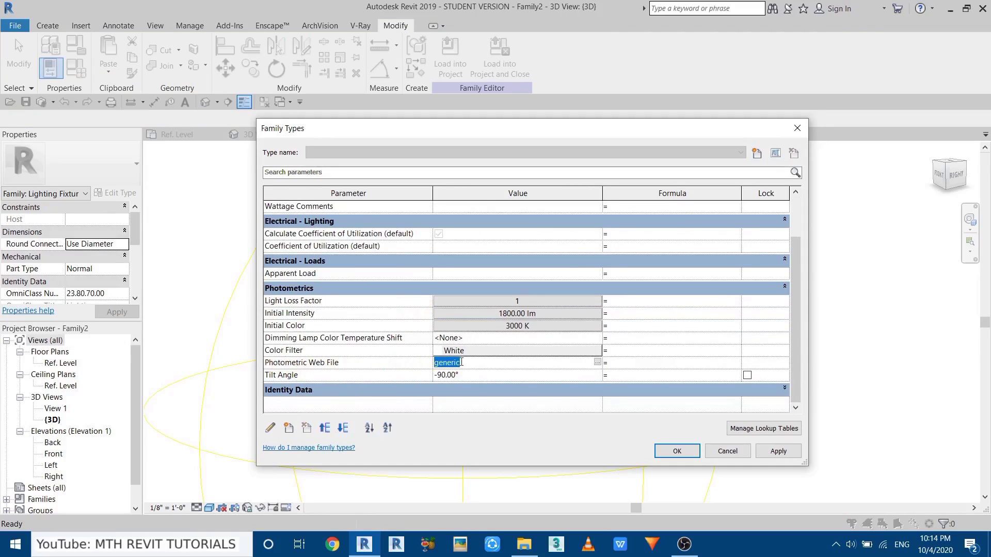
click(598, 363)
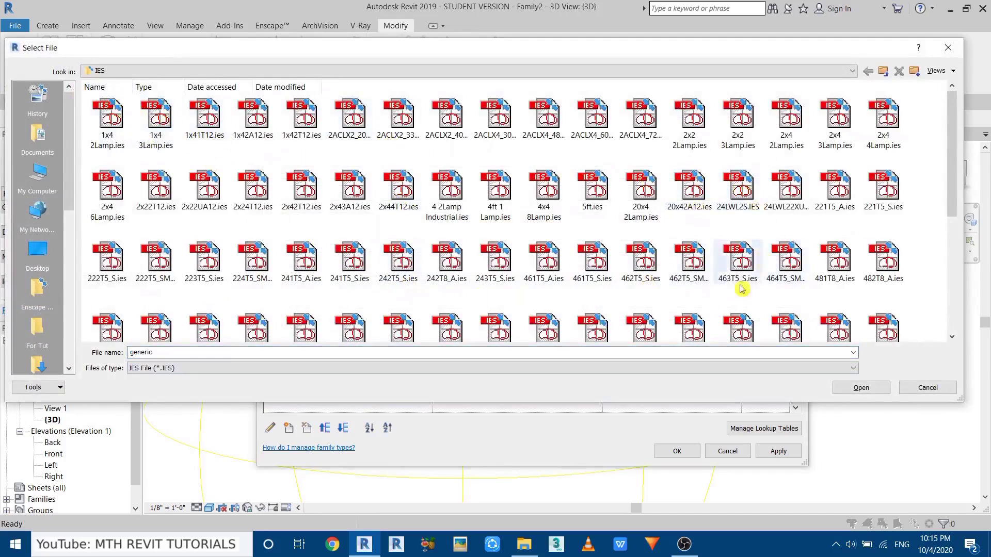
click(868, 72)
click(870, 72)
click(869, 73)
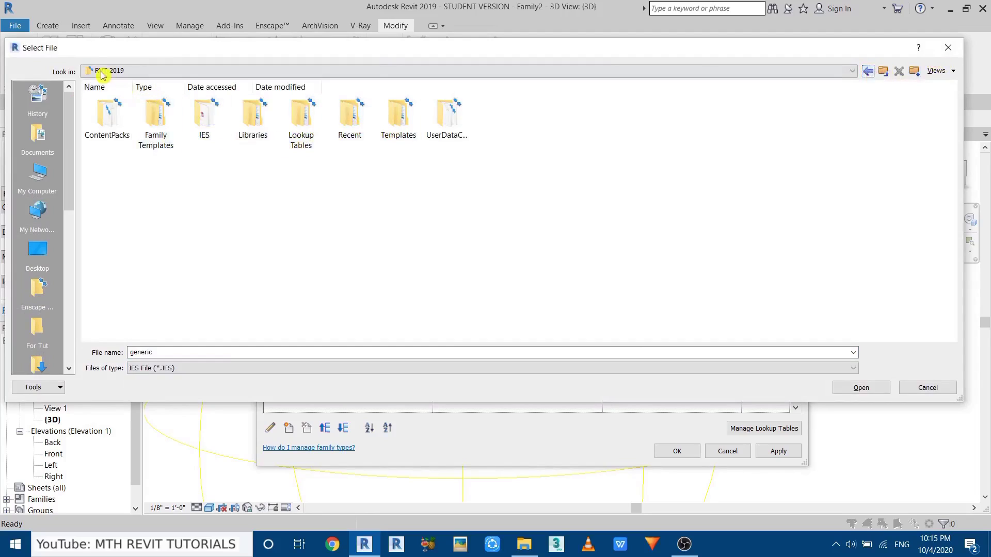
double_click(204, 117)
click(463, 175)
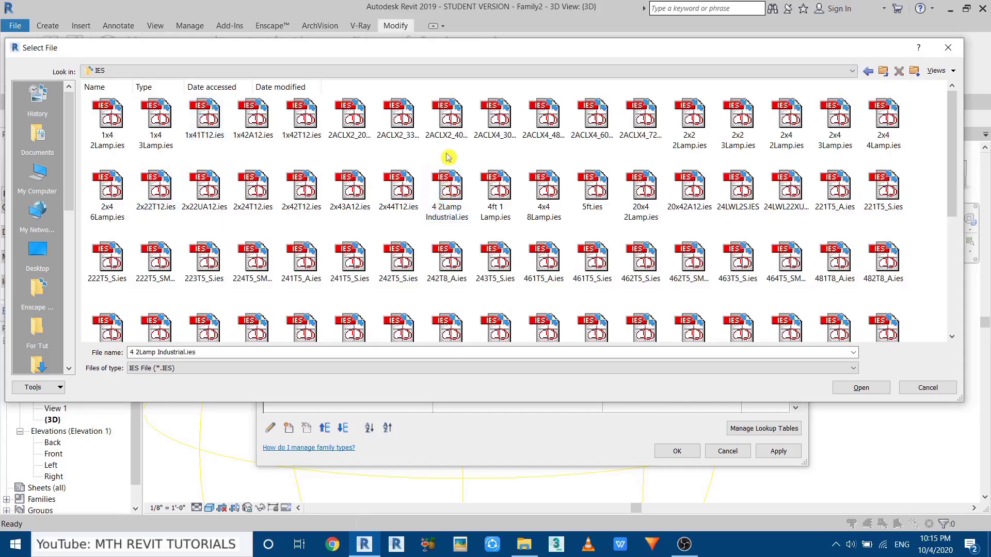
click(933, 390)
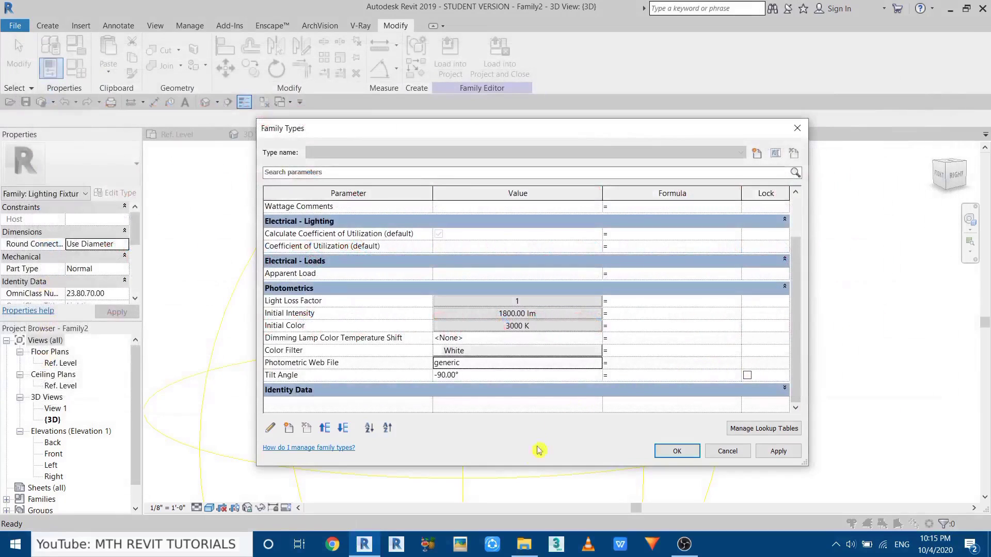
click(524, 544)
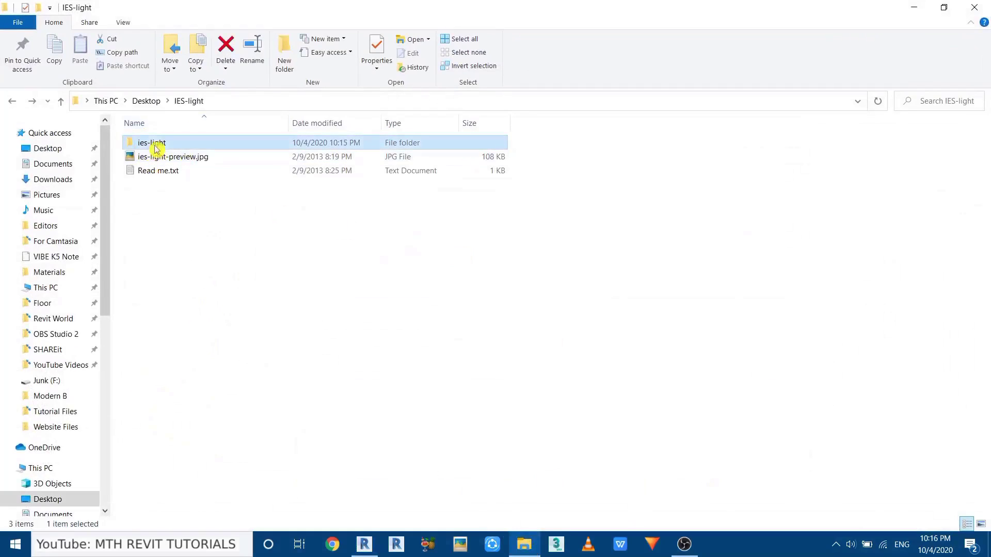
Check the ies-light subfolder's 30 numbered IES files, then open the IES-light preview JPG.
double_click(154, 144)
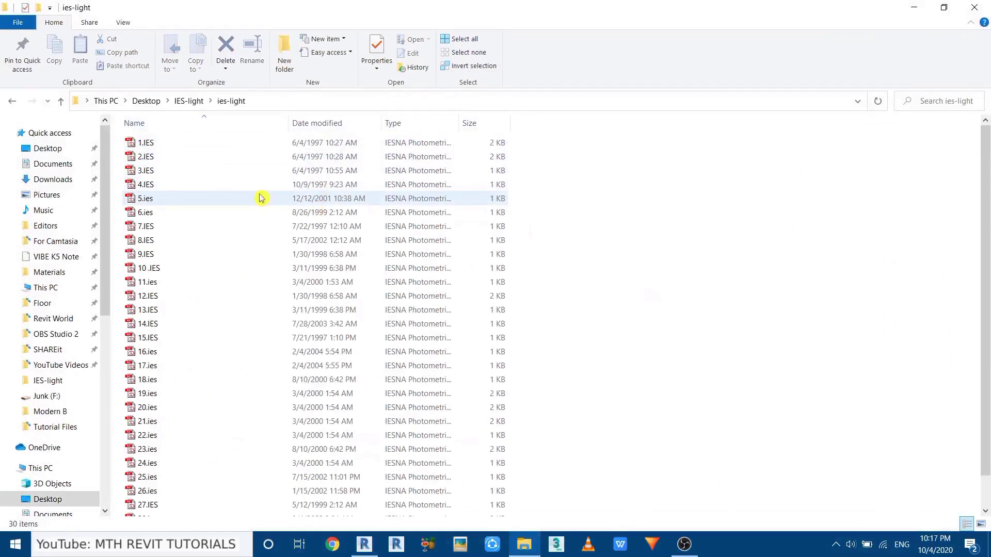
scroll(387, 349, down, 1)
scroll(203, 325, up, 1)
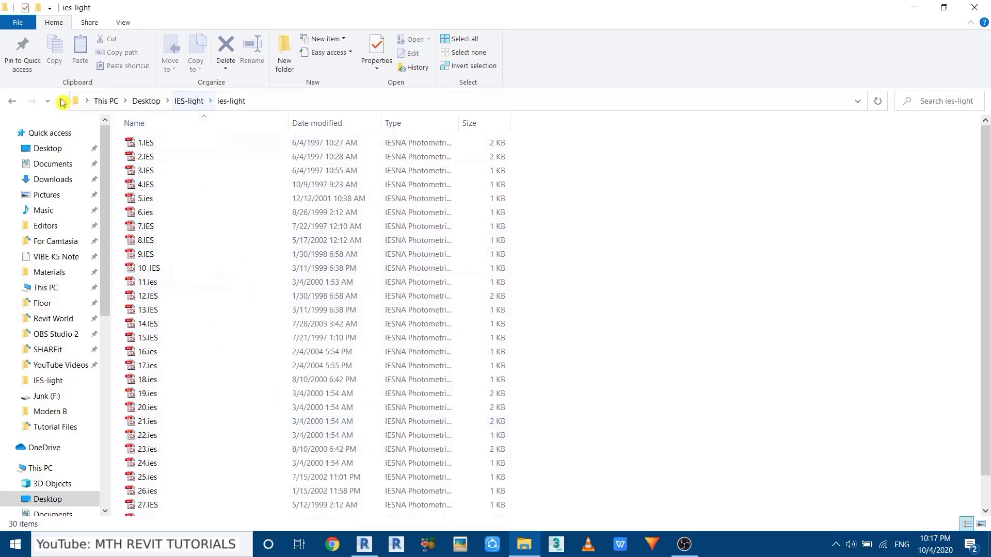
click(17, 104)
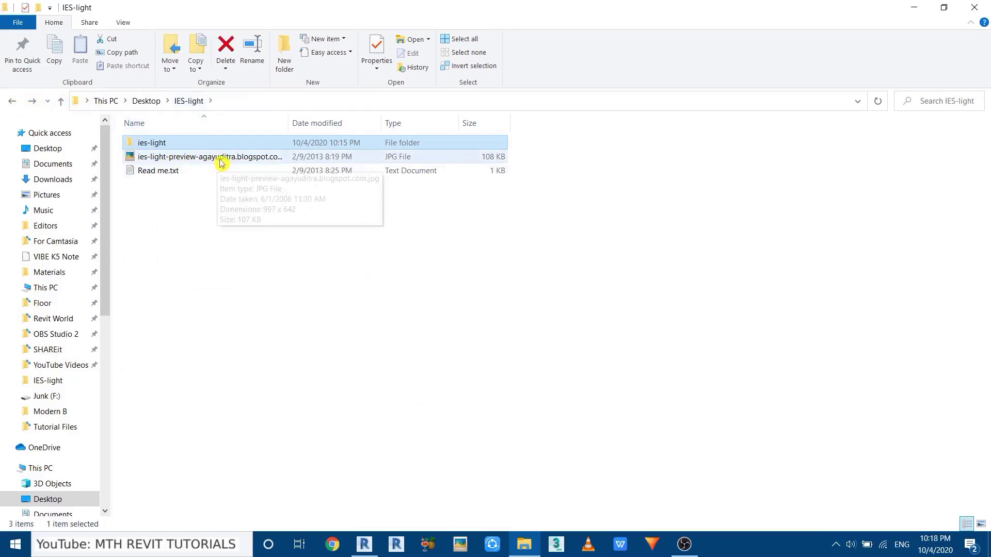
click(241, 161)
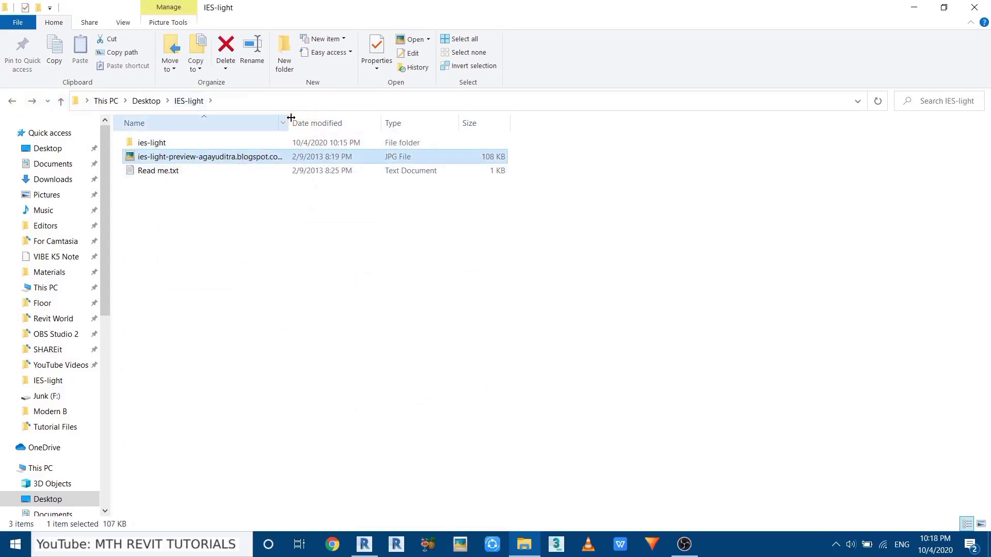
double_click(290, 118)
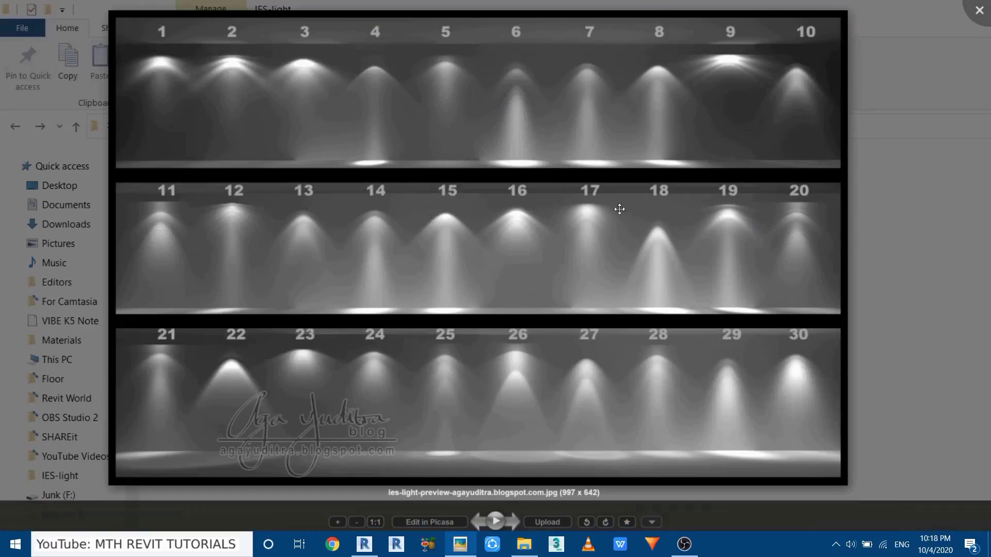
Zoom into the IES pattern preview, close Picasa Photo Viewer, and switch back to Revit.
scroll(482, 266, up, 1)
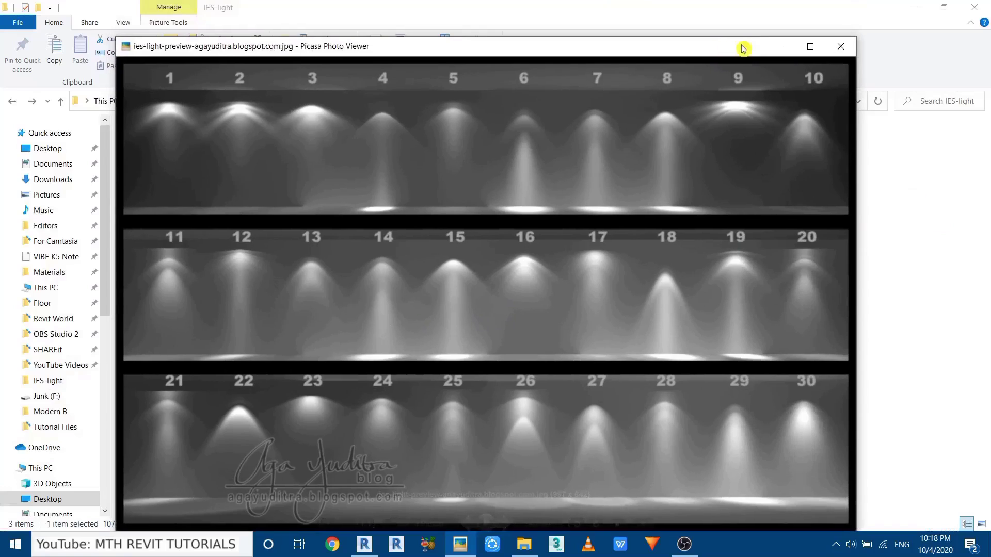
click(743, 45)
click(362, 544)
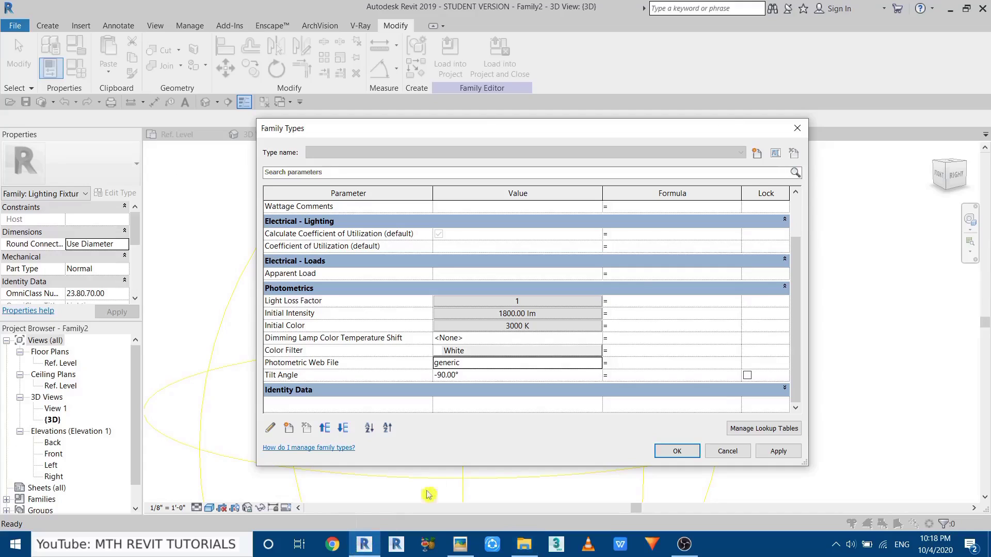
Load 20.ies from Desktop > IES-light > ies-light as the Photometric Web File and orbit to view the teardrop web.
click(597, 364)
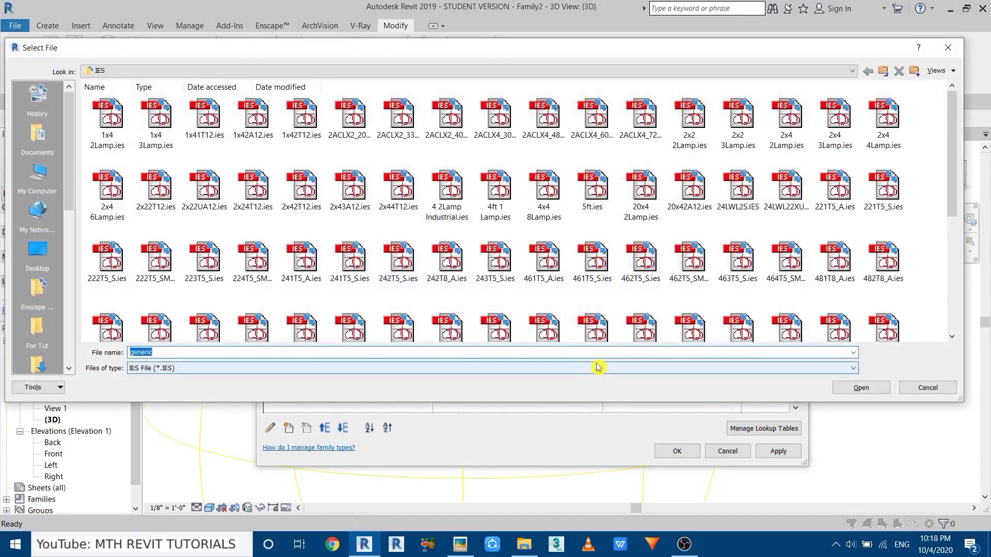
click(29, 250)
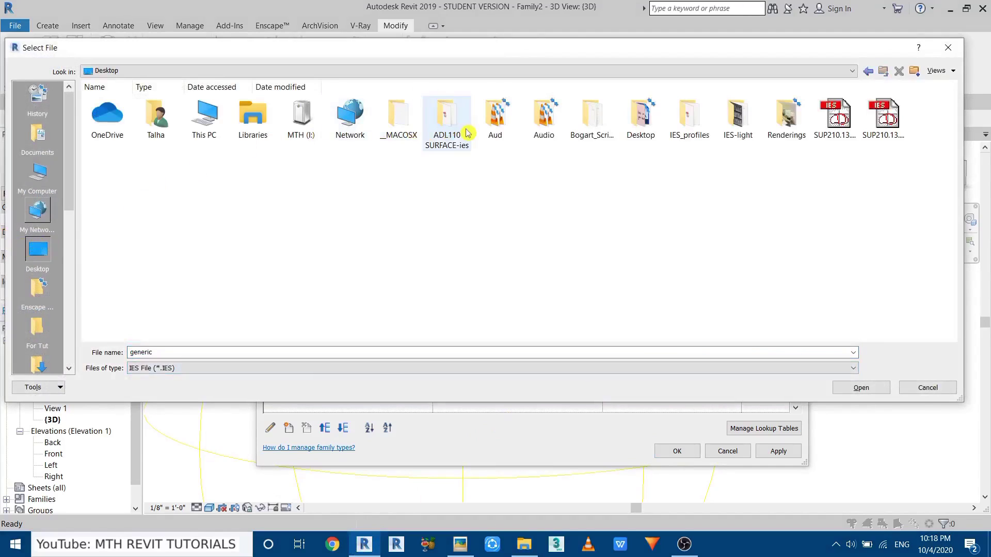
double_click(722, 129)
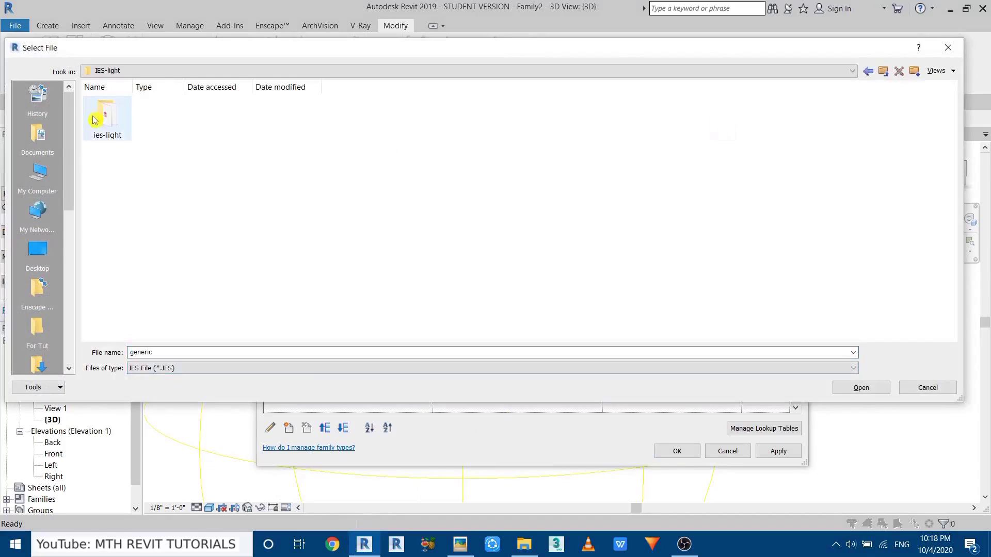
double_click(108, 126)
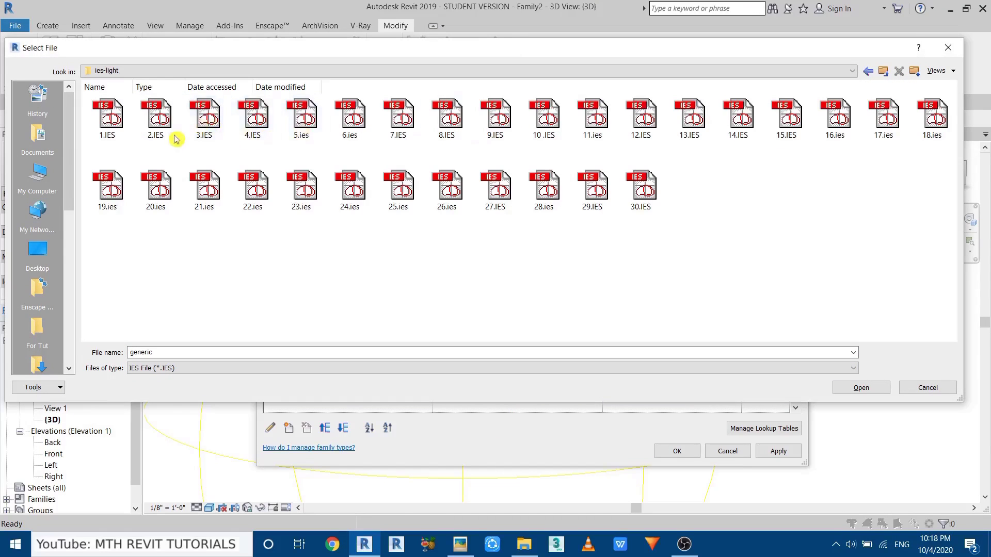
click(154, 212)
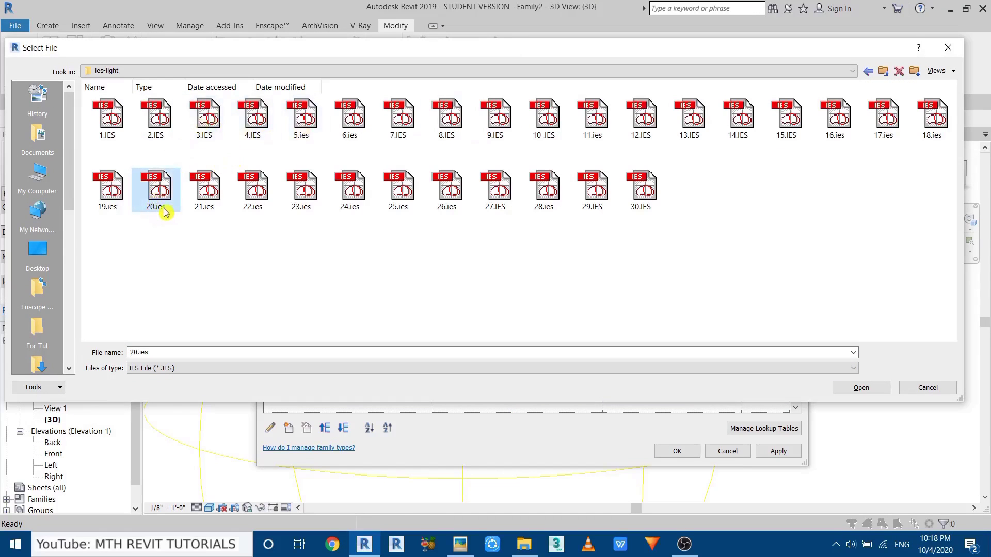
click(860, 389)
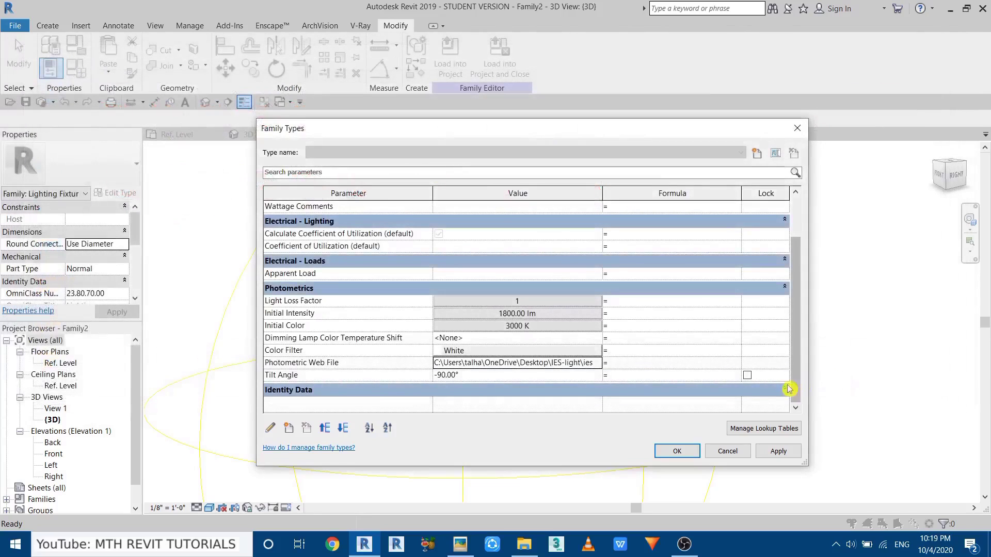
click(671, 454)
shift+middle_drag(554, 284, 476, 285)
shift+middle_drag(541, 281, 435, 269)
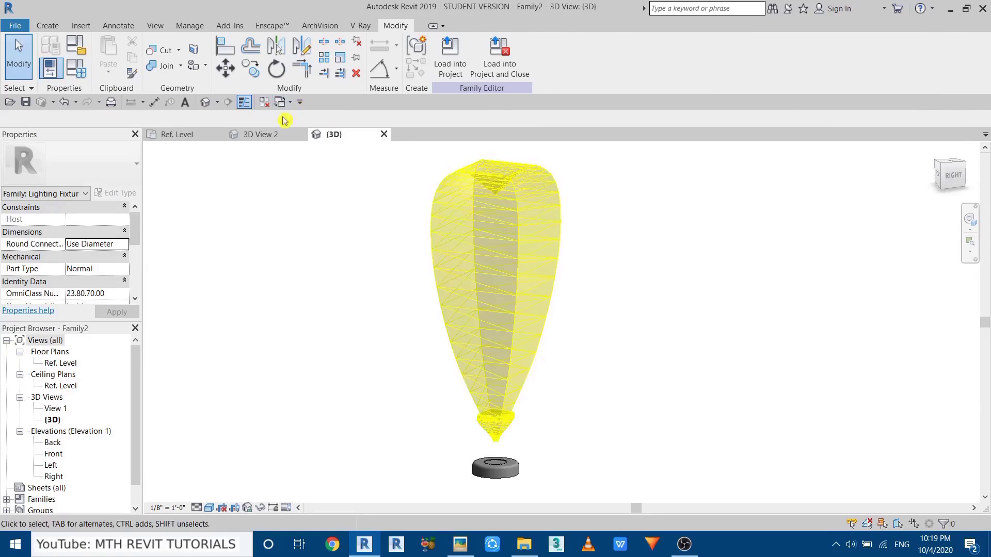
middle_drag(162, 200, 165, 175)
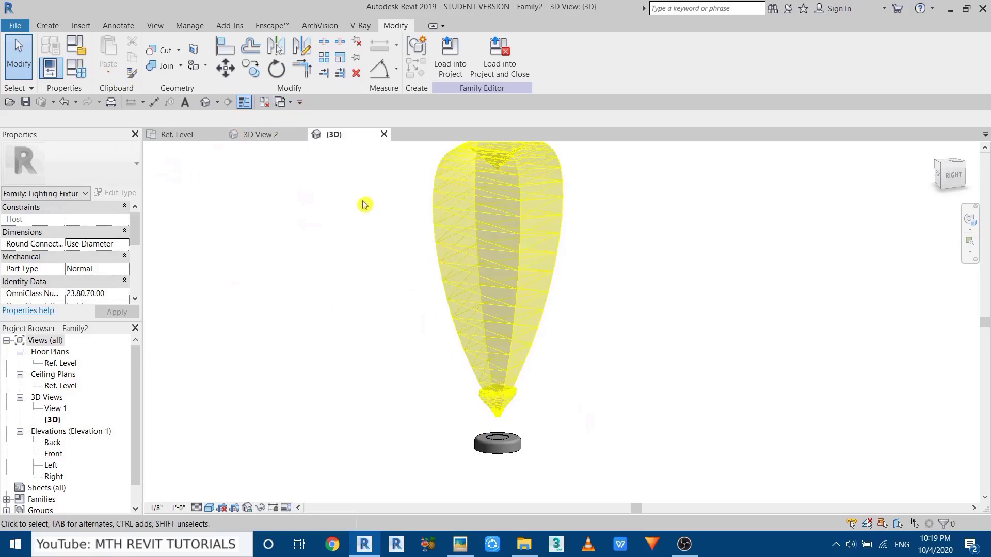
Use Save As > Family to store the spotlight as Floor Spotlight Photometric.rfa.
click(15, 26)
mouse_move(36, 202)
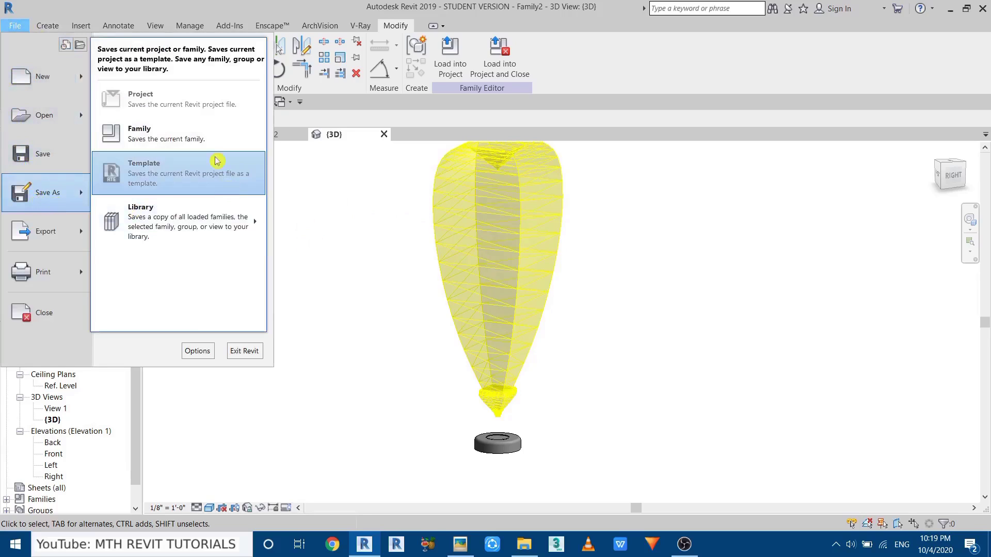
click(221, 142)
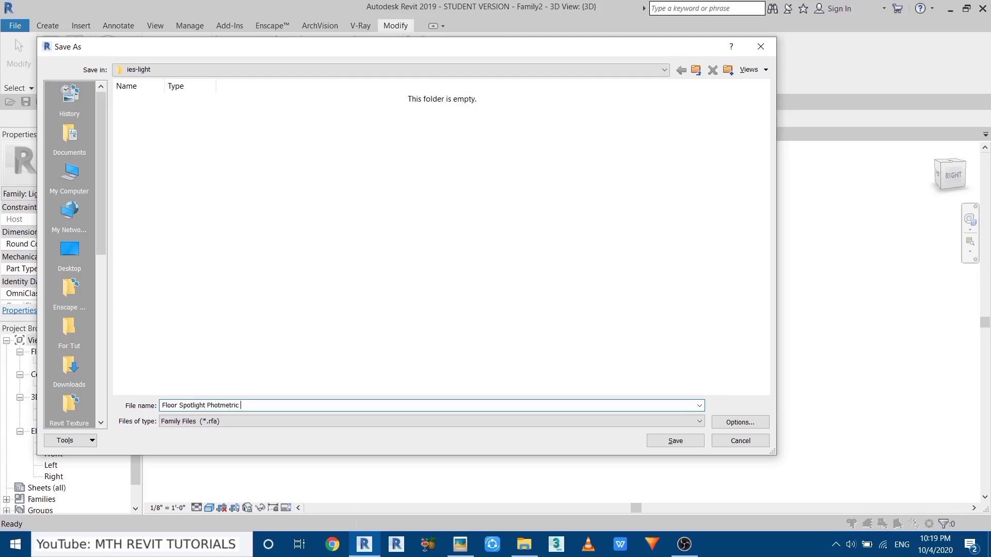
click(672, 441)
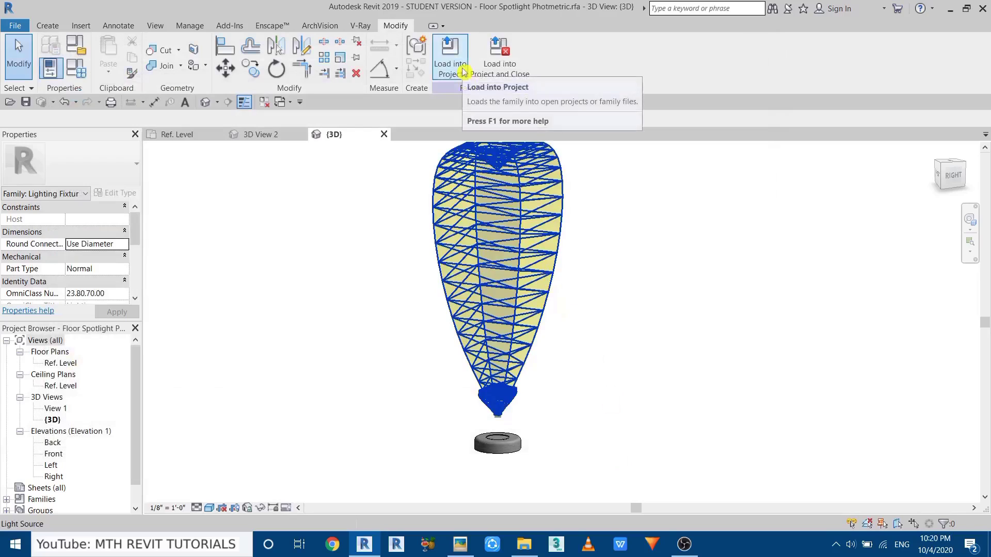
Load the spotlight family into the project and open the Level 2 floor plan.
click(450, 56)
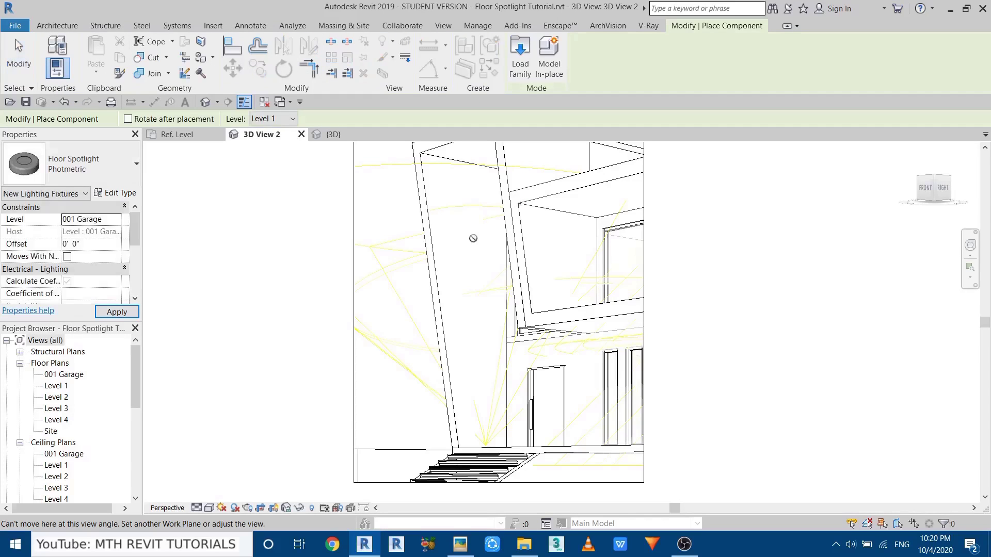
key(Escape)
double_click(57, 397)
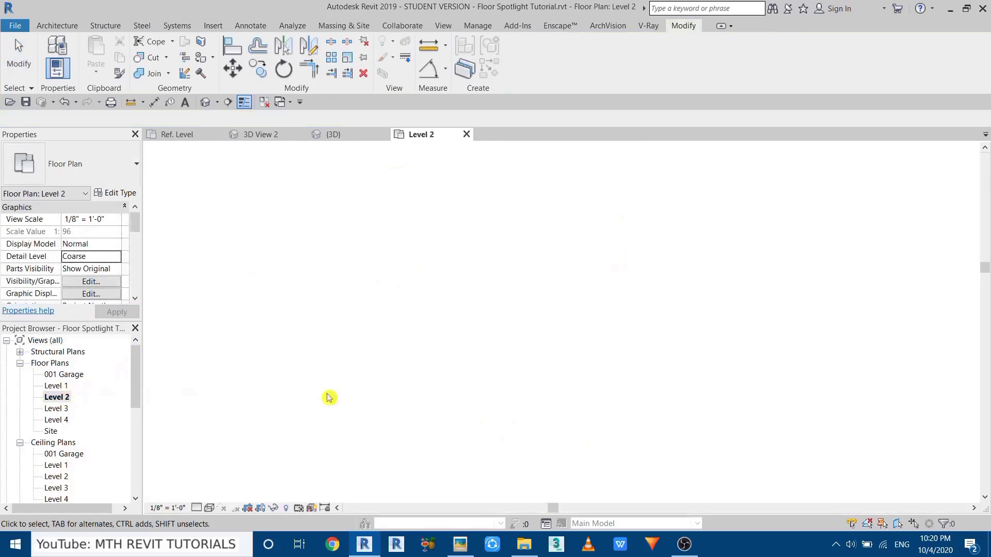
scroll(607, 393, up, 2)
scroll(232, 339, up, 2)
scroll(343, 361, down, 2)
scroll(431, 365, up, 4)
scroll(363, 376, up, 1)
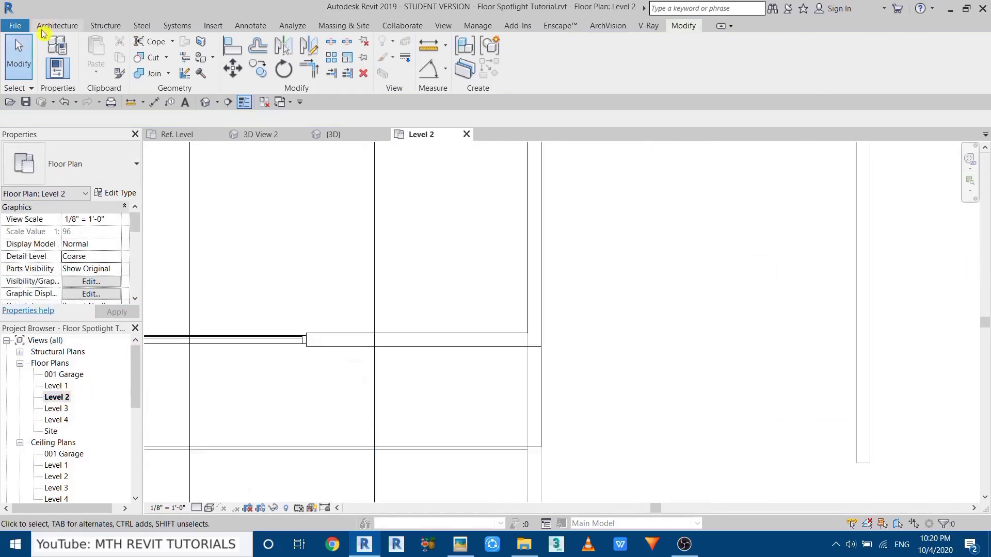
Place Floor Spotlight Photmetric components in a row just inside the facade wall.
click(57, 25)
click(155, 51)
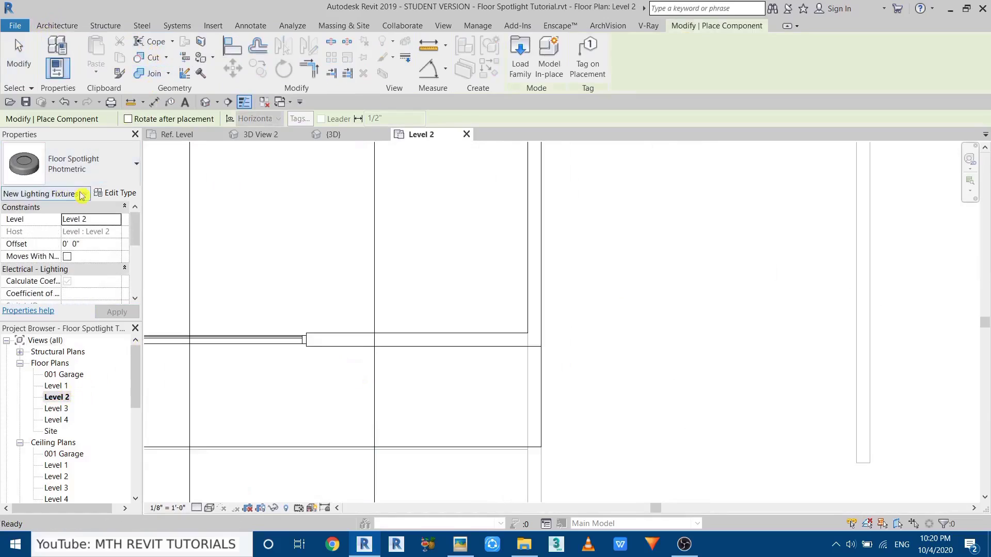
scroll(343, 361, up, 1)
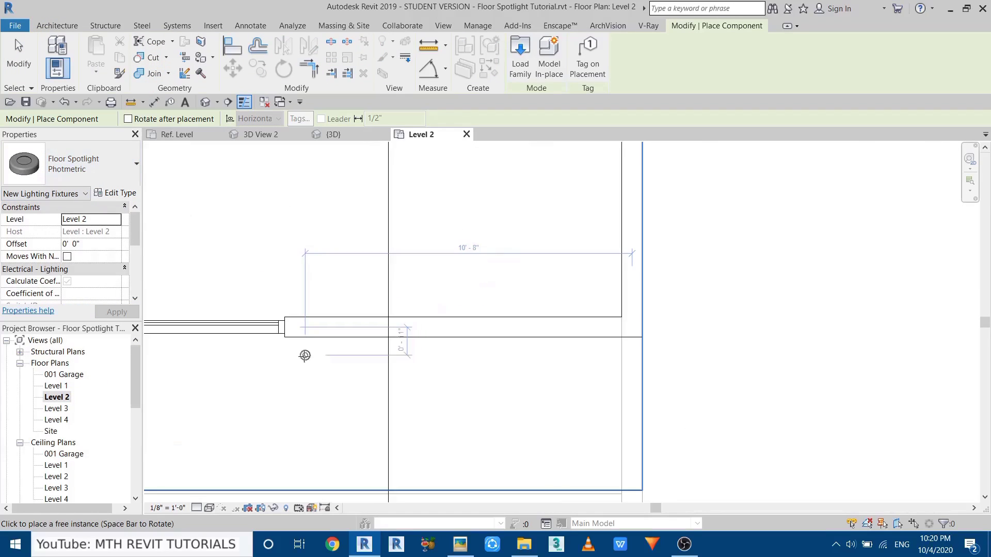
click(310, 352)
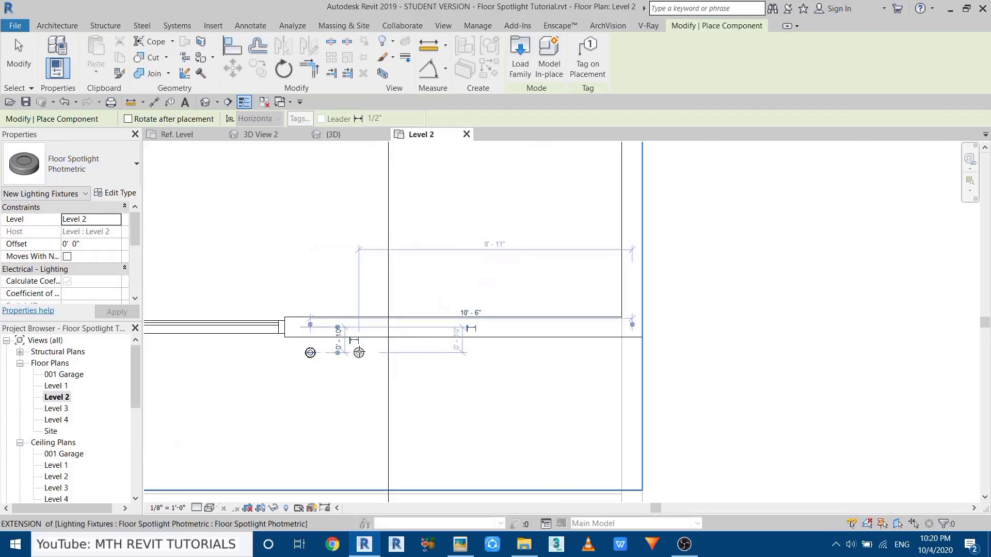
click(392, 353)
click(468, 352)
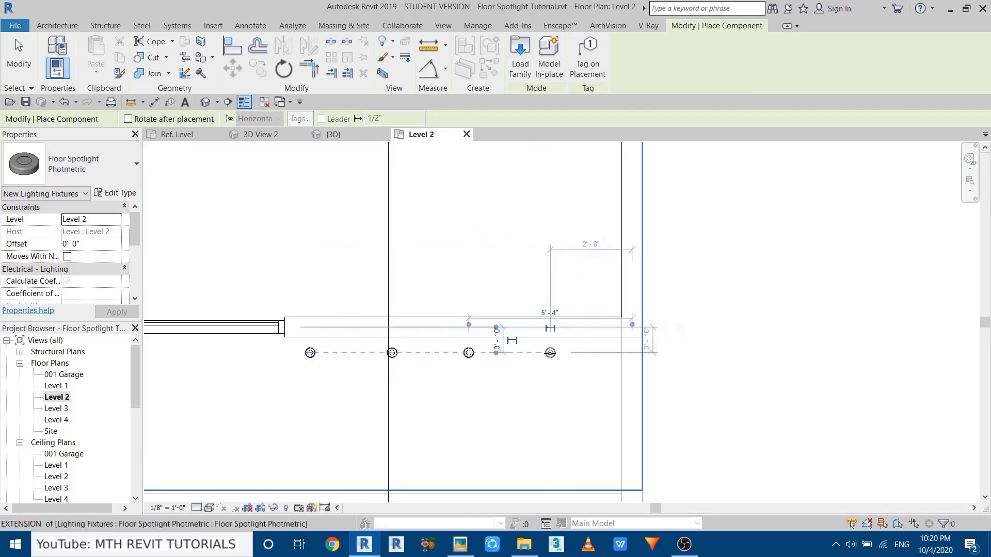
right_click(477, 222)
click(500, 232)
Nudge the four spotlights right and check one spotlight's distance from the wall face.
drag(281, 391, 589, 347)
key(Right)
key(Right)
key(Right)
key(Right)
key(Right)
key(Right)
key(Right)
key(Right)
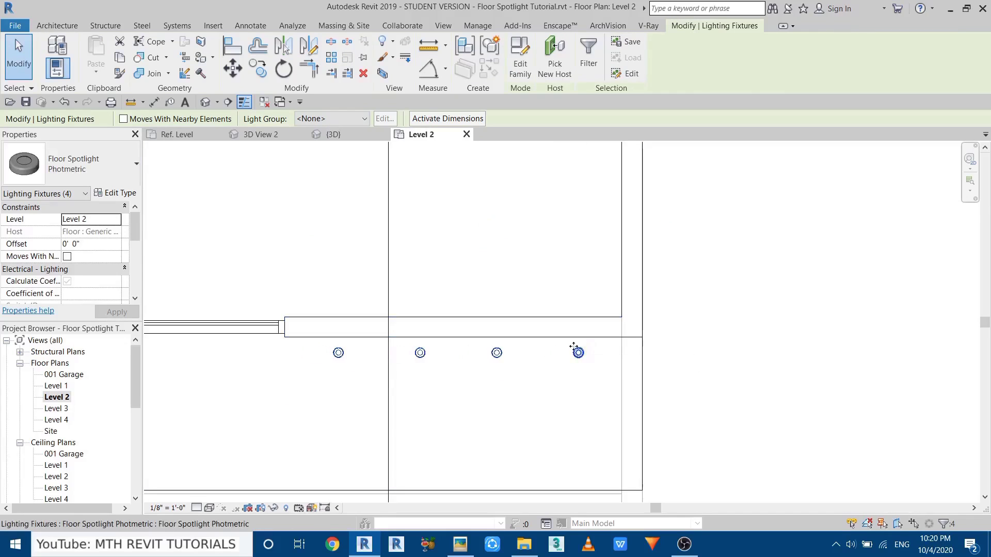
key(Escape)
scroll(578, 351, up, 5)
click(612, 375)
scroll(635, 353, up, 1)
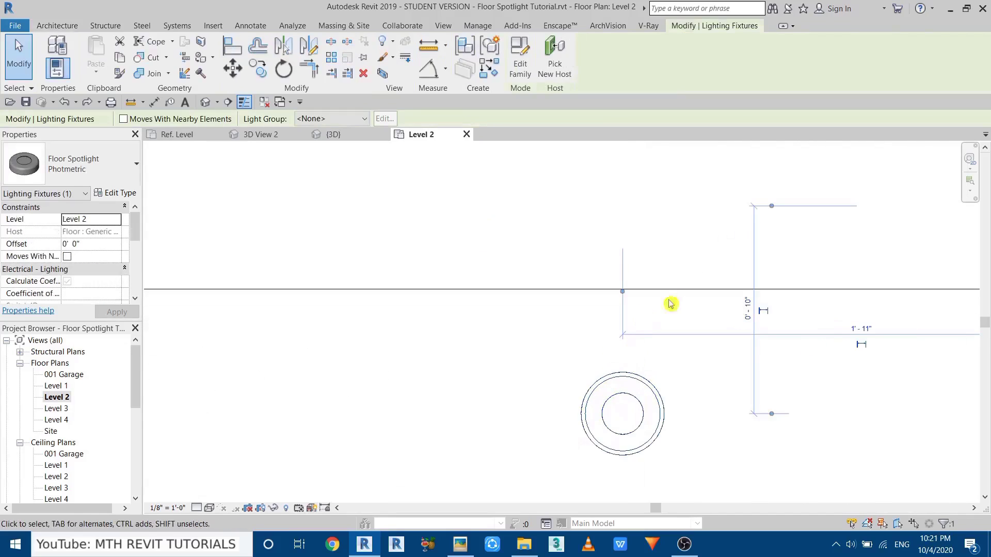
drag(777, 292, 776, 291)
scroll(657, 404, up, 1)
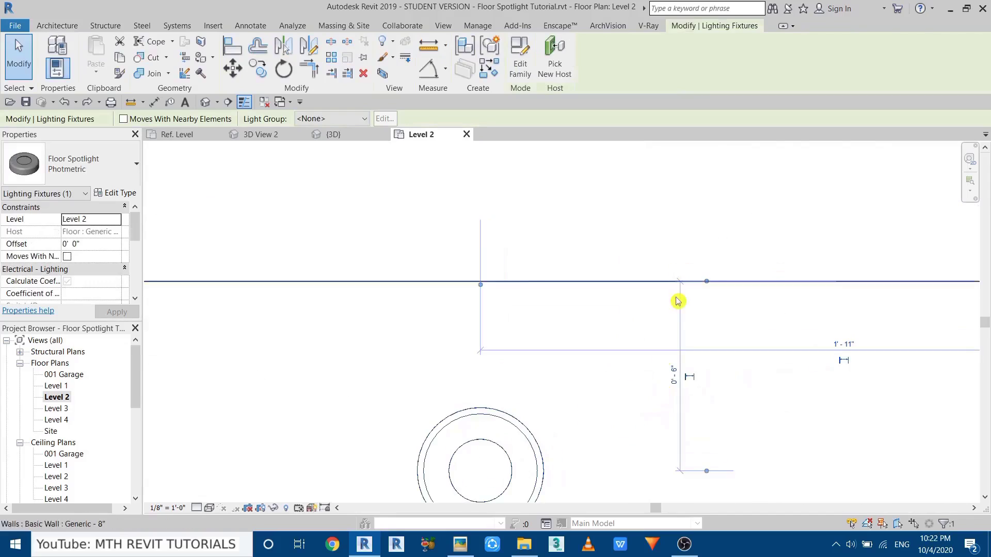
scroll(625, 365, down, 3)
key(Escape)
middle_drag(361, 347, 526, 369)
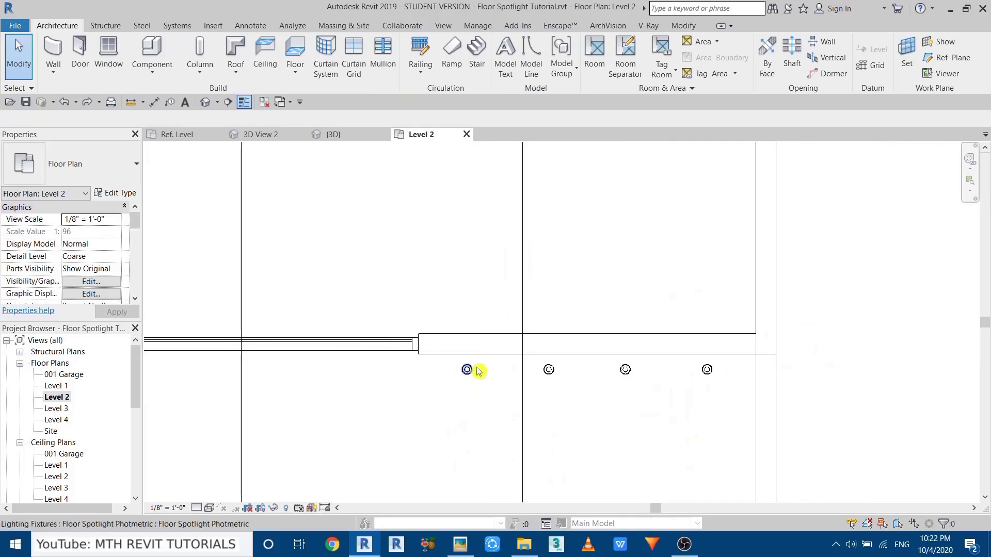
scroll(571, 277, down, 3)
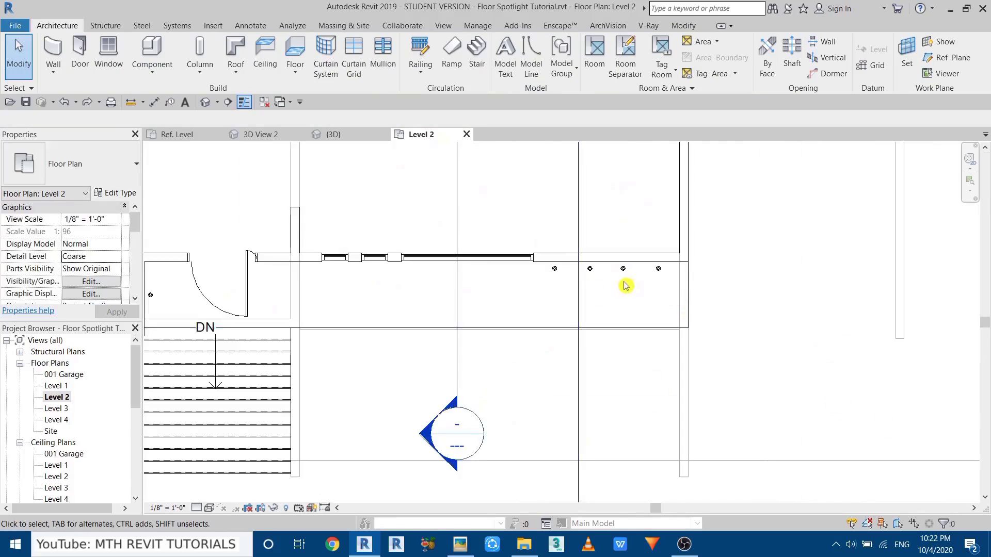
In 3D View 2, drag the camera crop region wider.
click(260, 135)
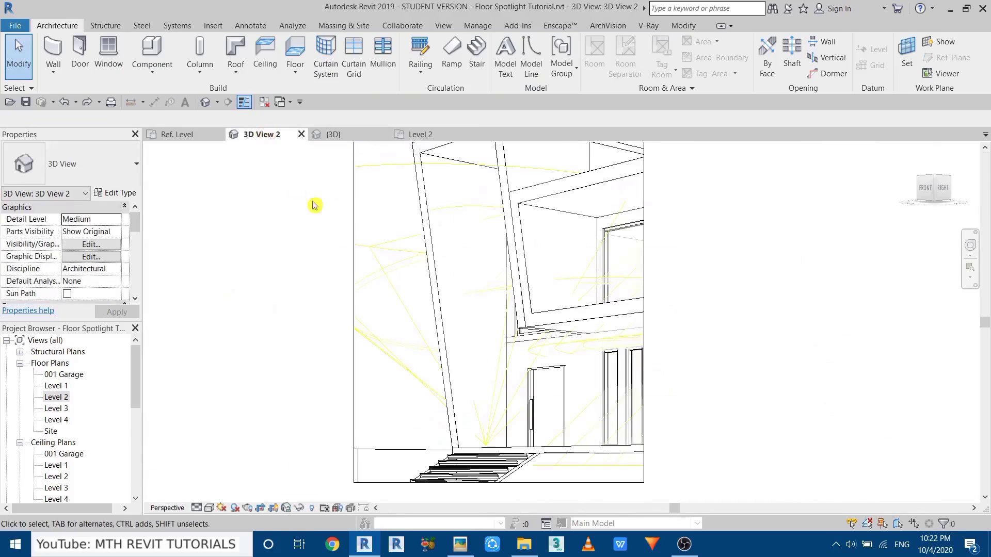
click(584, 361)
drag(585, 361, 682, 382)
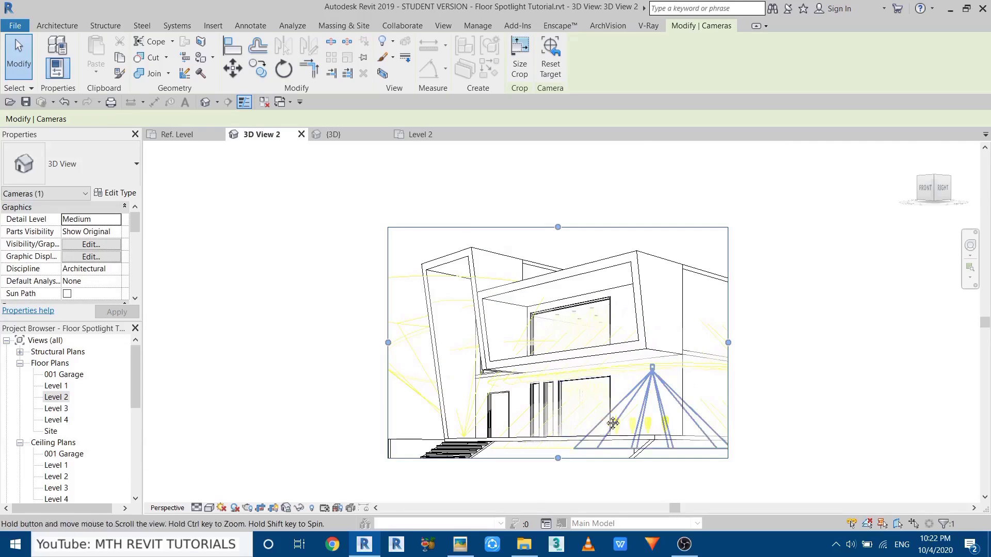
scroll(624, 418, up, 5)
scroll(642, 424, down, 5)
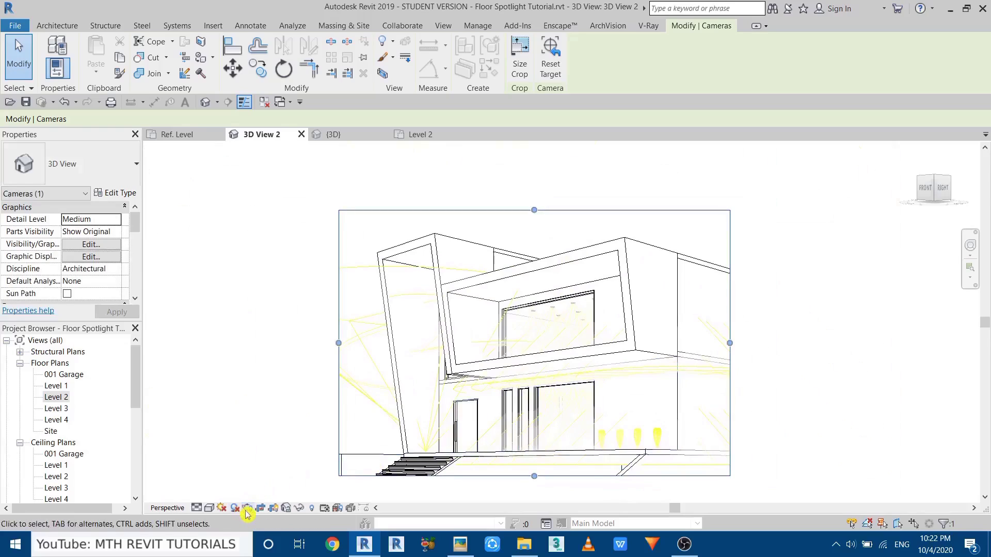
Render 3D View 2 to check the floor spotlights on the facade, then close the render.
click(248, 509)
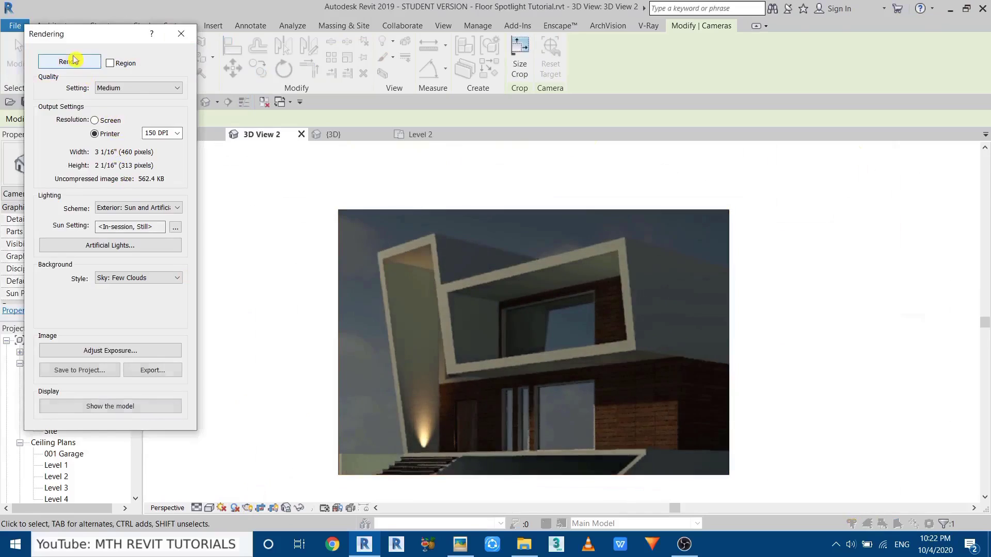
scroll(564, 458, up, 3)
scroll(496, 457, up, 4)
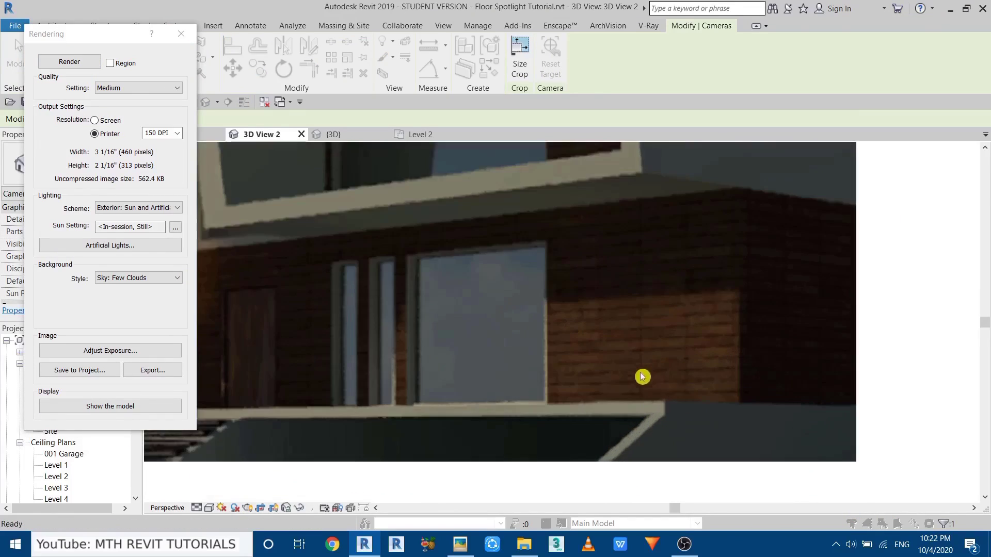
scroll(593, 402, up, 1)
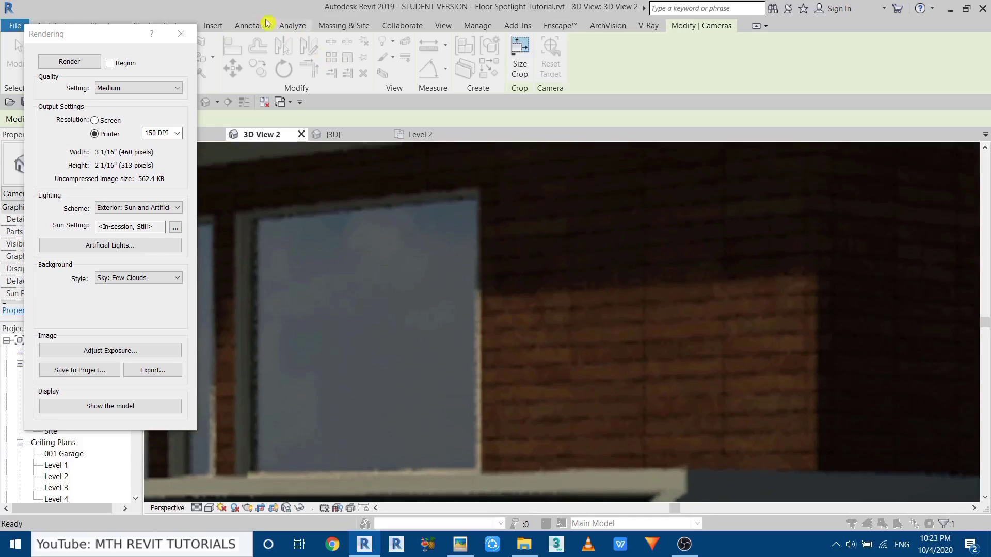
click(180, 33)
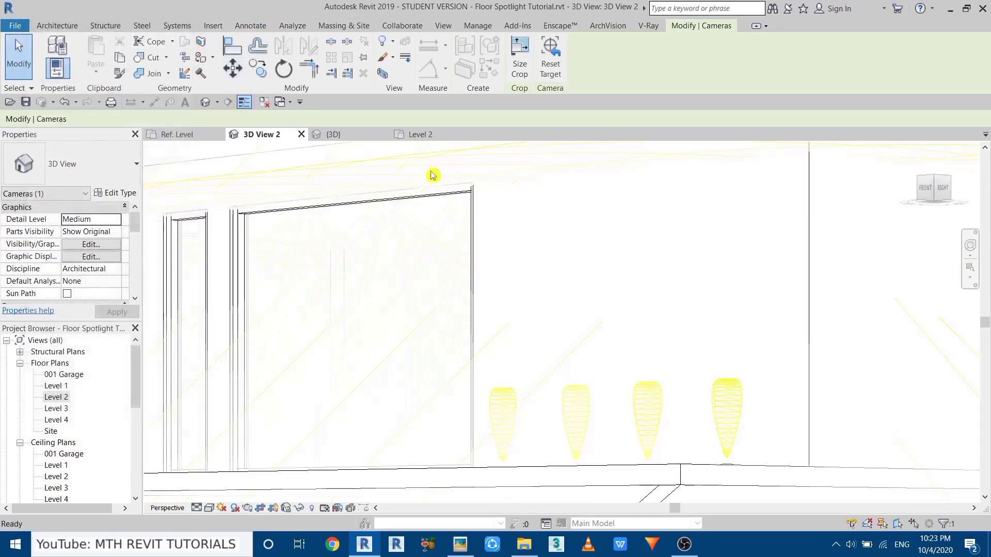
Set the Floor Spotlight Photometric type's Initial Intensity to Illuminance, 10000 lx at 10'-0".
click(658, 400)
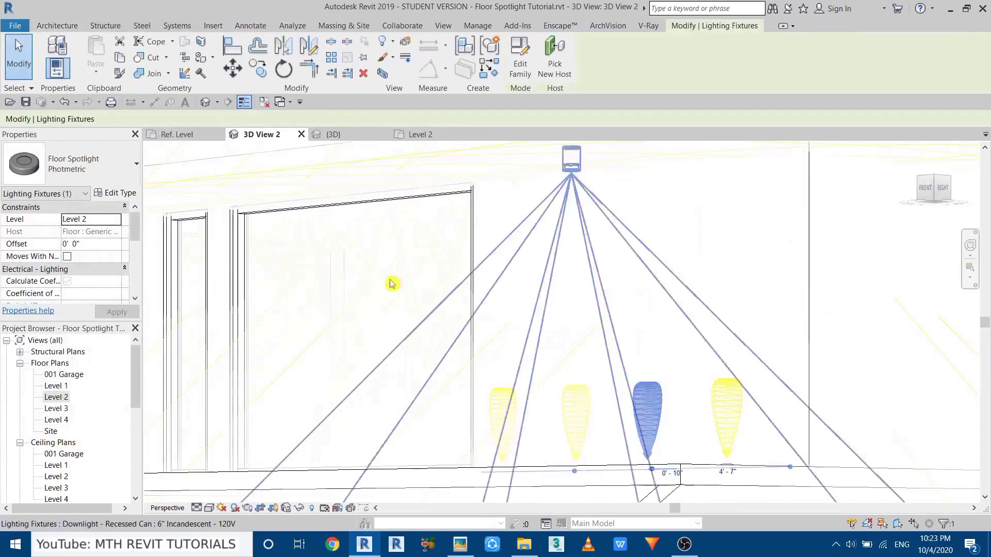
click(109, 193)
scroll(261, 288, down, 5)
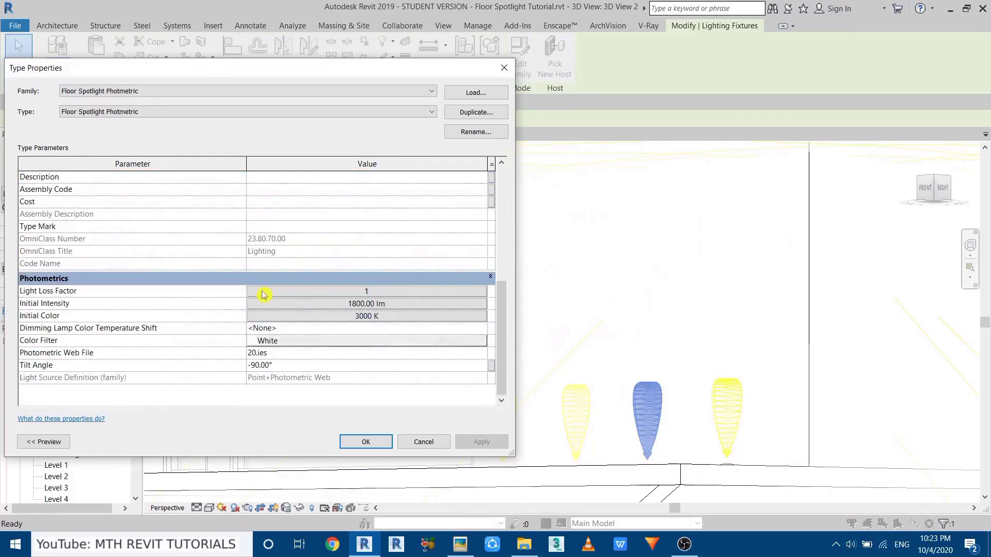
click(275, 309)
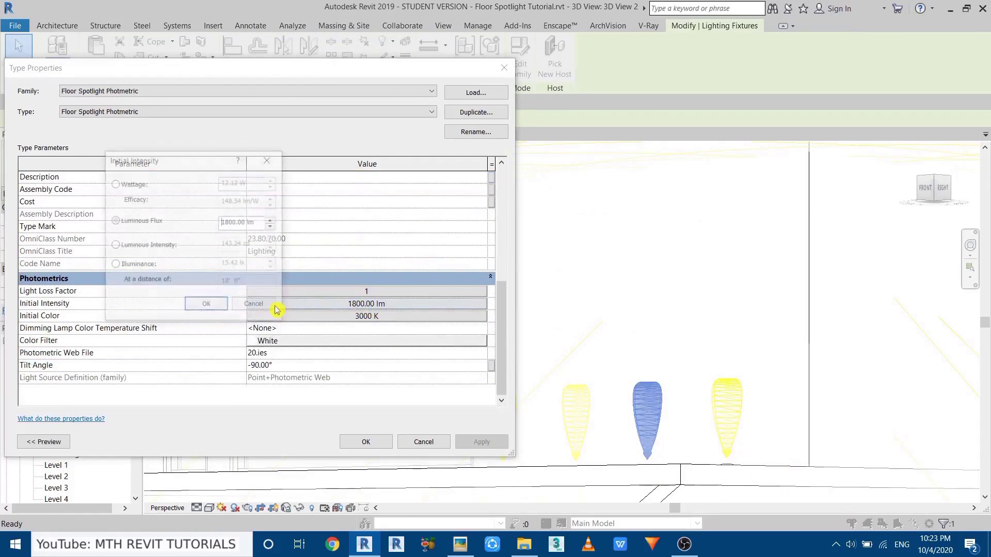
click(137, 268)
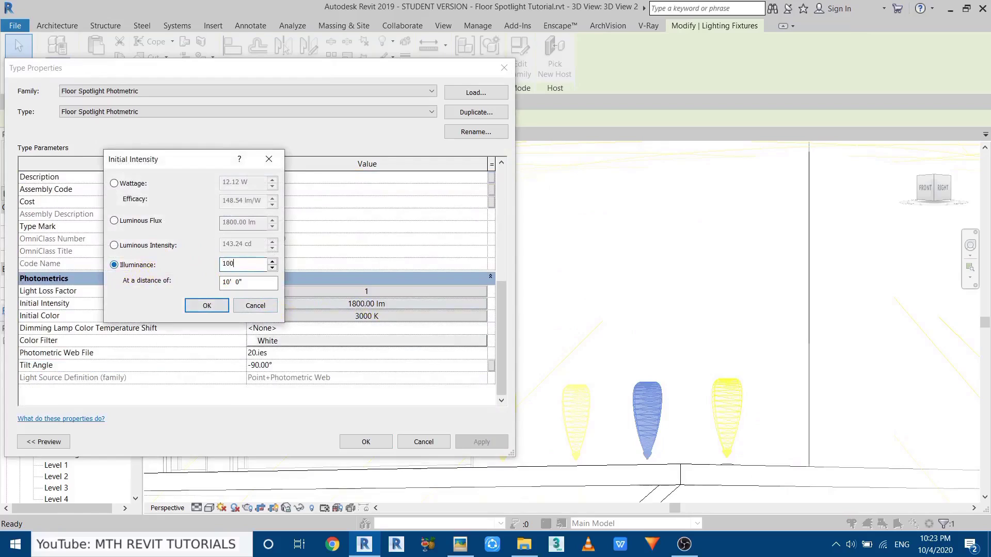
click(244, 287)
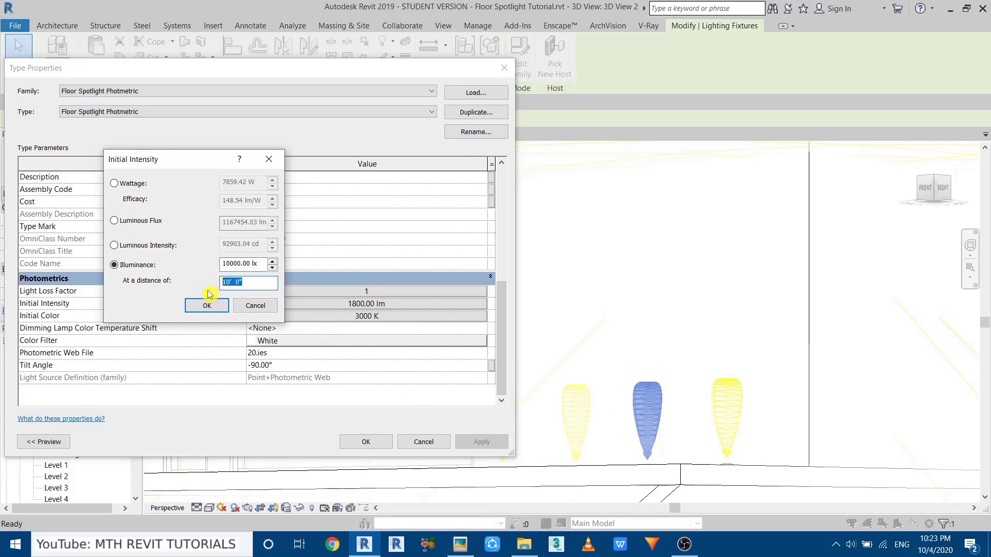
Confirm the 10000 lx at 10' 0" initial intensity and apply the floor spotlight type changes.
click(212, 307)
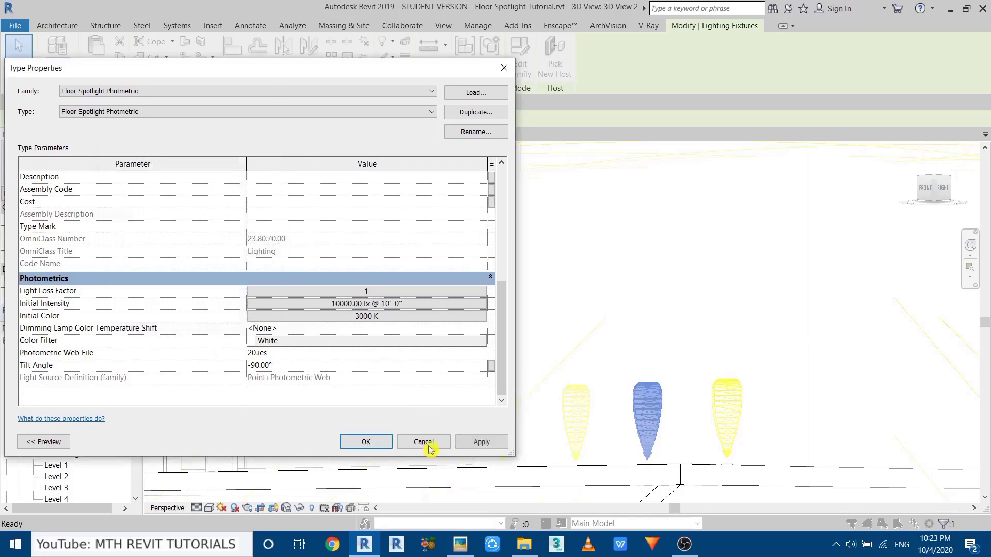
click(368, 441)
scroll(501, 451, down, 2)
scroll(502, 451, down, 4)
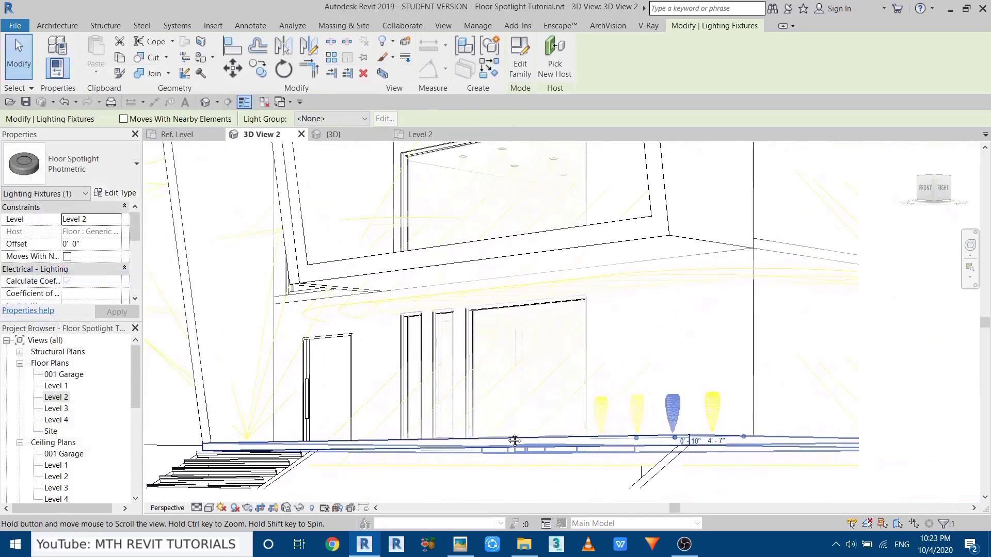
Render 3D View 2 to see how the spotlights light the brick facade.
click(248, 508)
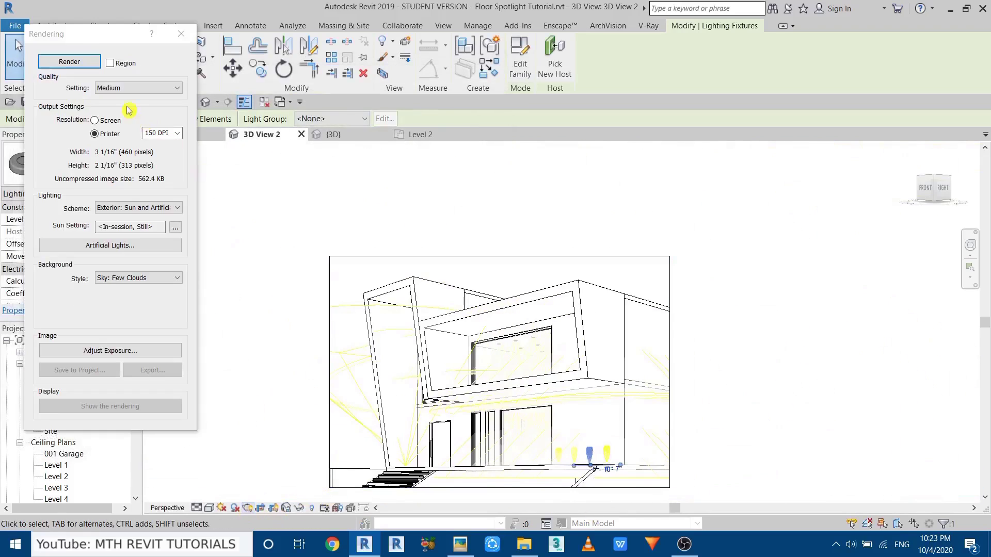
click(68, 65)
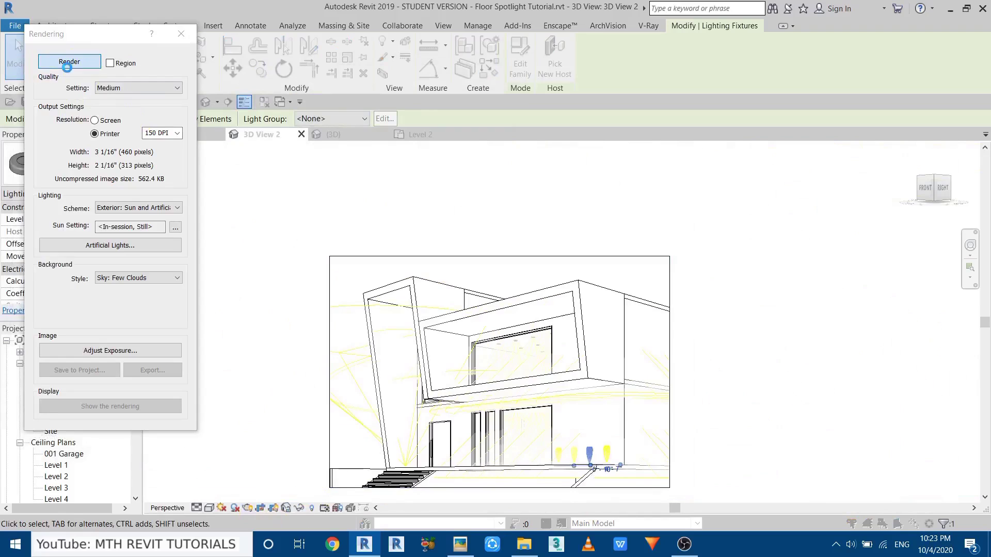
scroll(537, 465, up, 5)
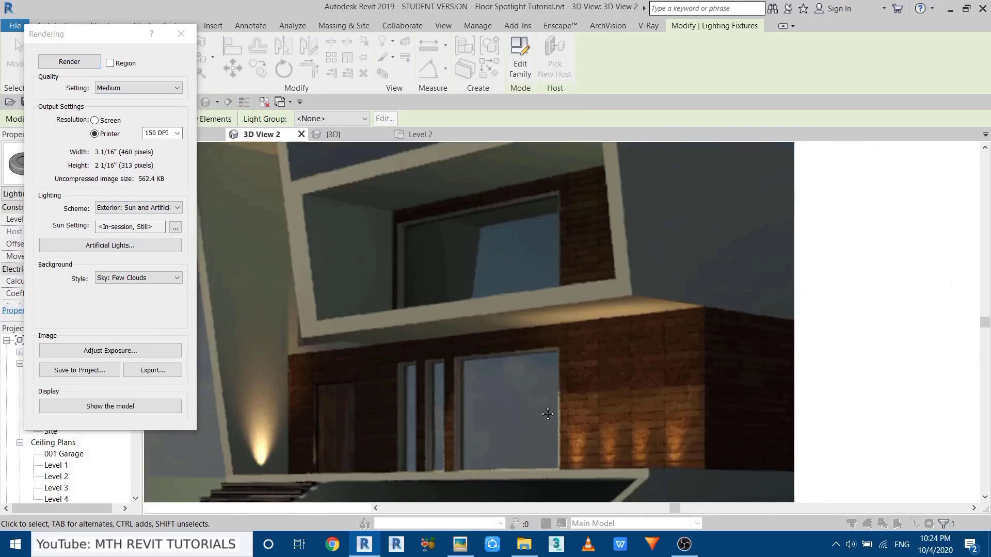
scroll(465, 390, up, 4)
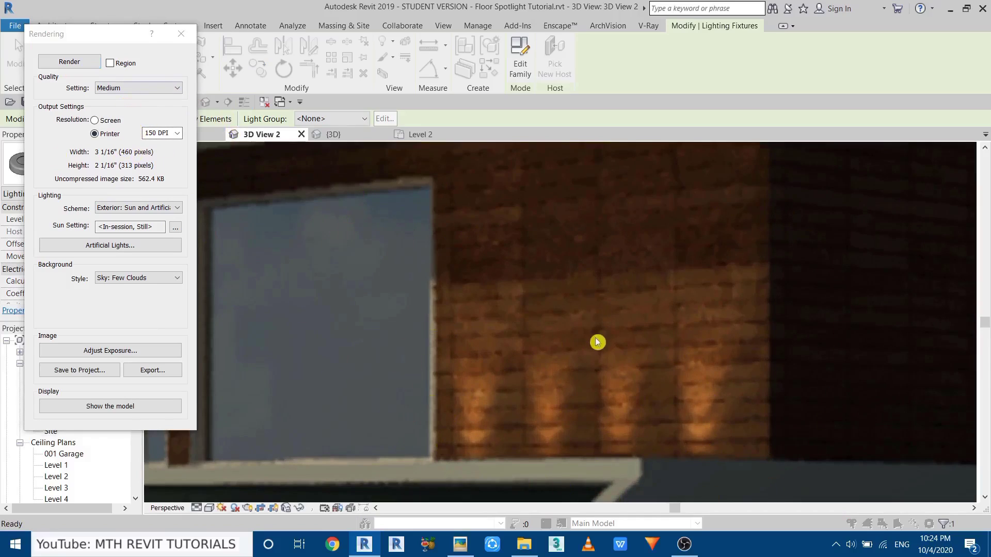
Inspect the rendered image's lit brick wall, then close the Rendering dialog.
scroll(583, 406, down, 5)
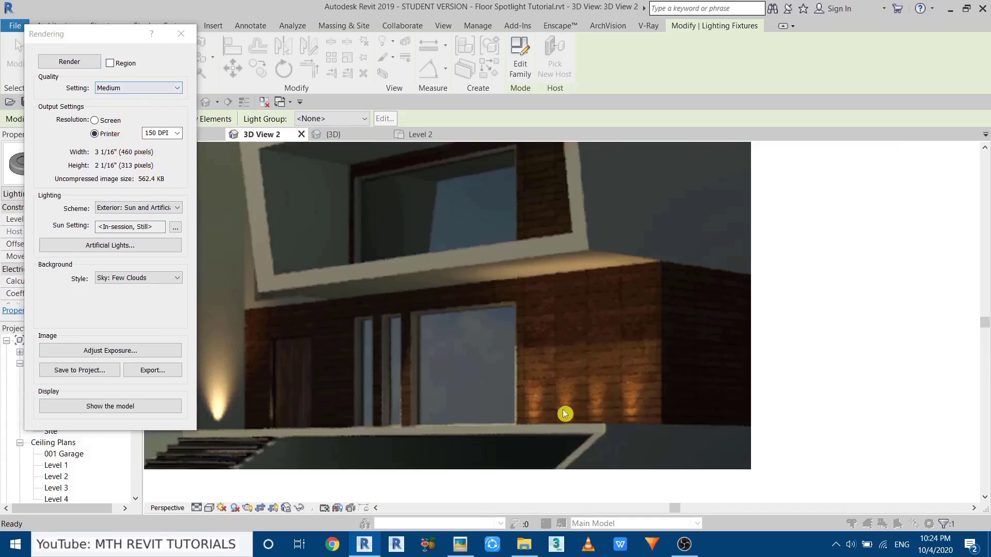
scroll(546, 423, up, 3)
scroll(513, 392, down, 4)
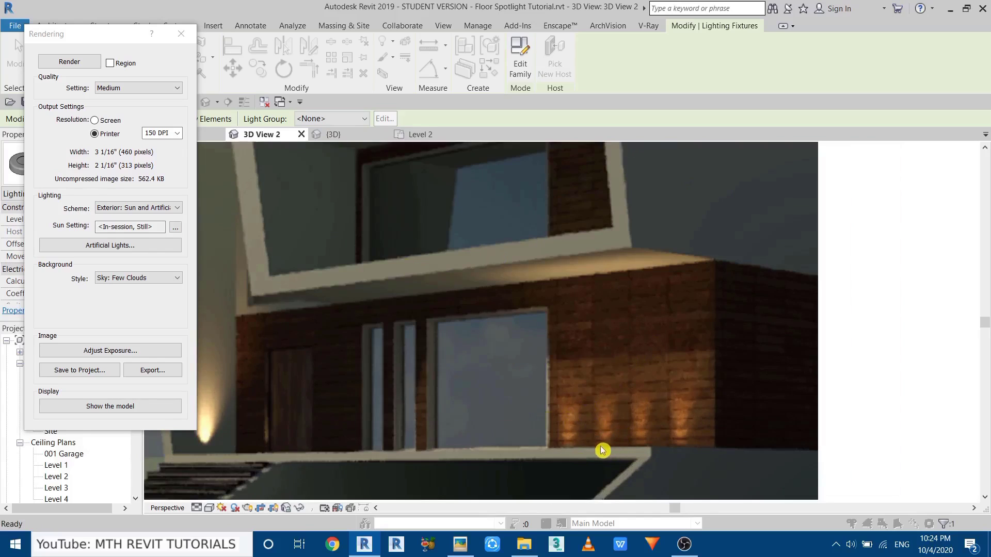
middle_drag(693, 411, 643, 419)
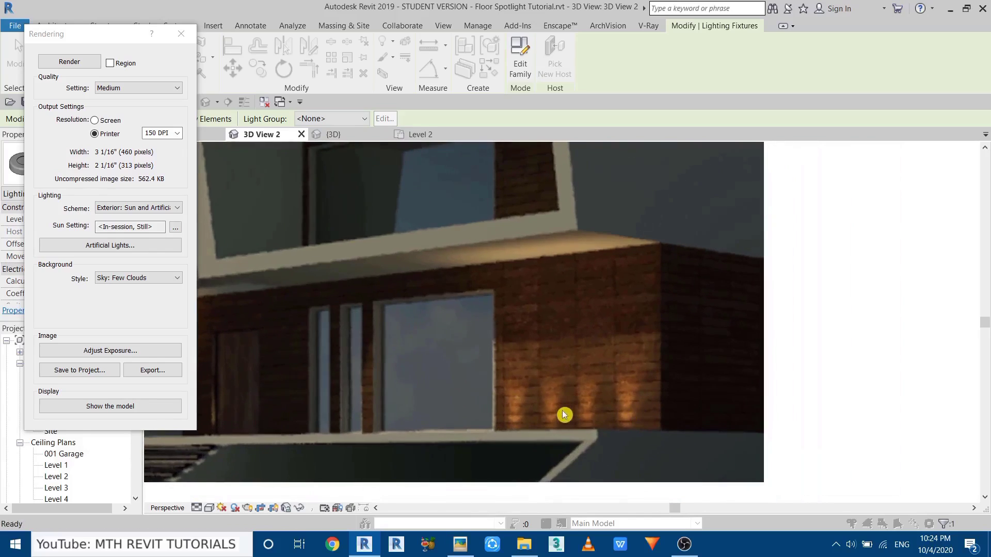
scroll(564, 414, down, 5)
click(181, 33)
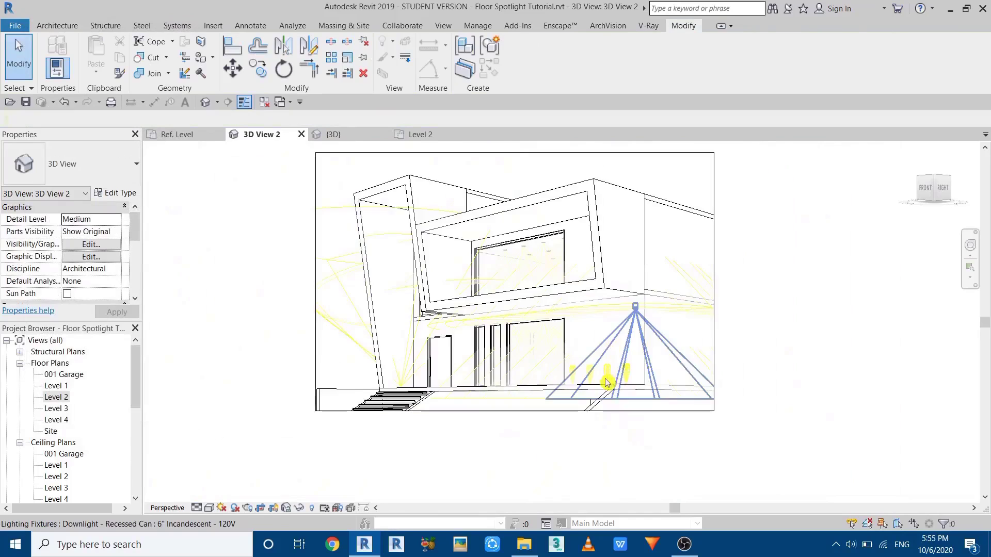
scroll(607, 383, up, 6)
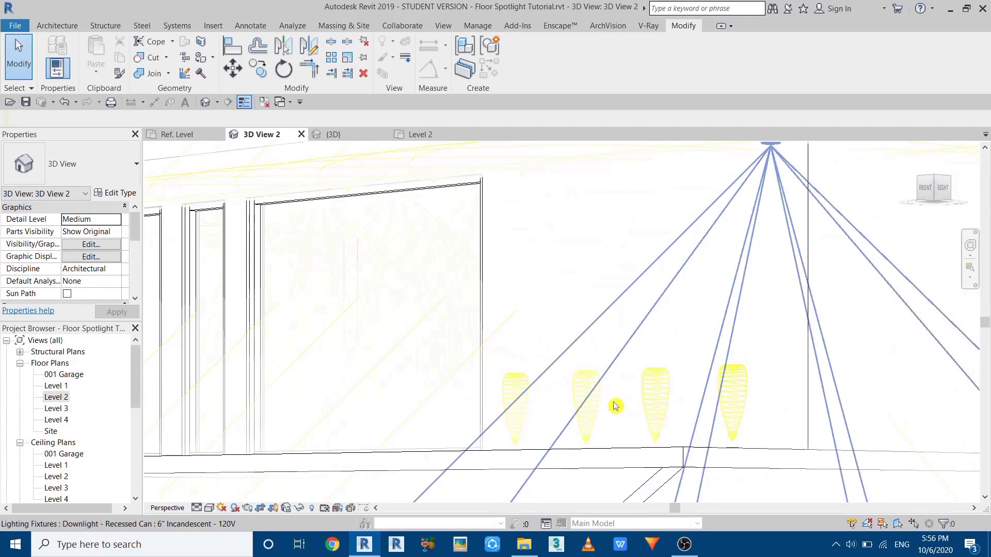
Open the Initial Color setting in the second floor spotlight's Type Properties, currently 3000 K.
click(591, 402)
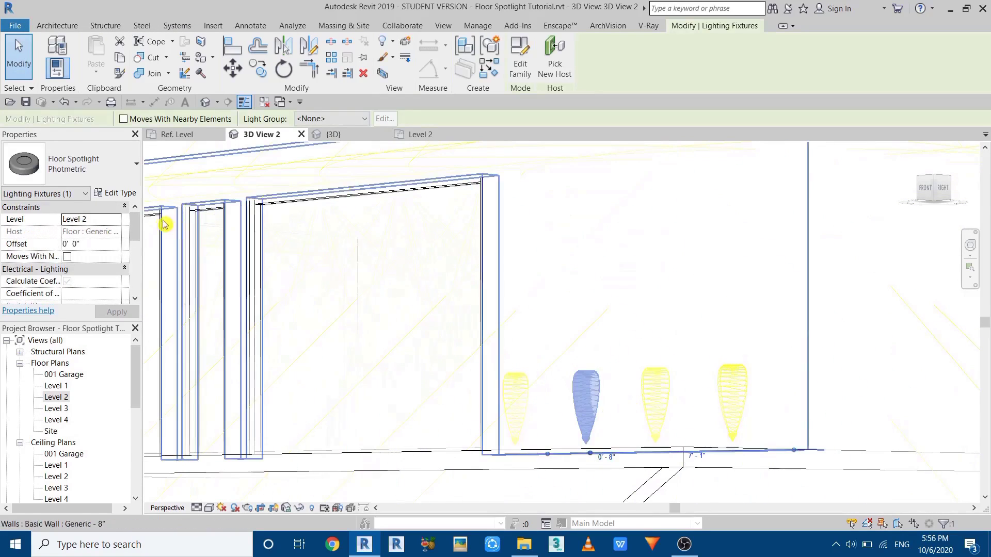
click(117, 193)
scroll(336, 263, down, 10)
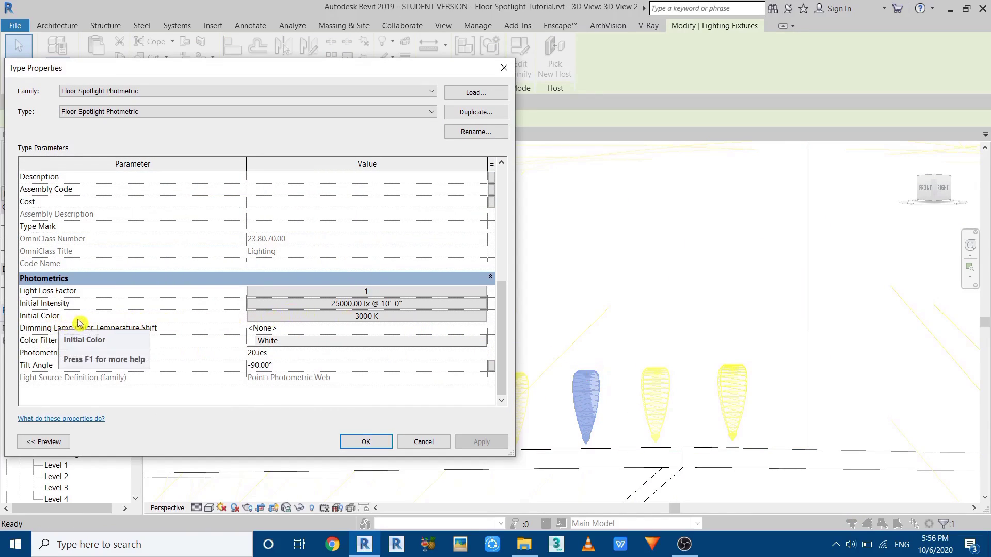
click(314, 317)
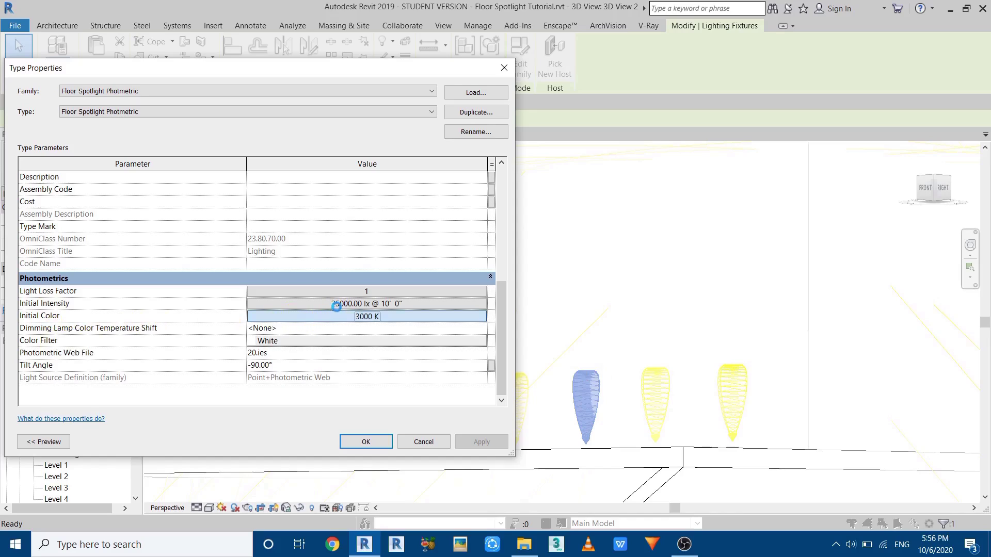
Try the Fluorescent (White) colour preset, then switch the preset back to Custom.
click(376, 249)
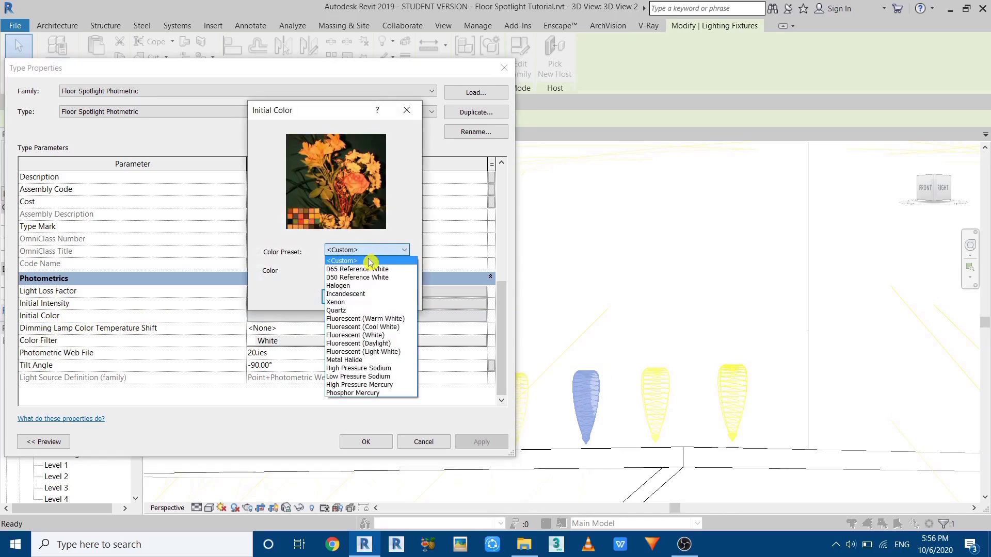
click(369, 335)
click(361, 252)
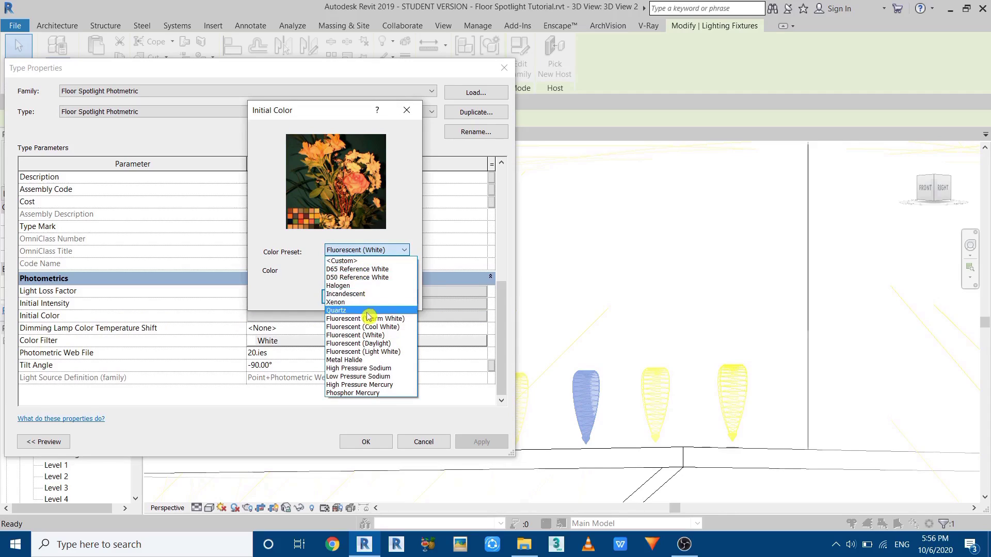
click(355, 262)
Replace the 3450 K custom colour temperature with 2000 K.
drag(363, 267, 283, 267)
click(371, 272)
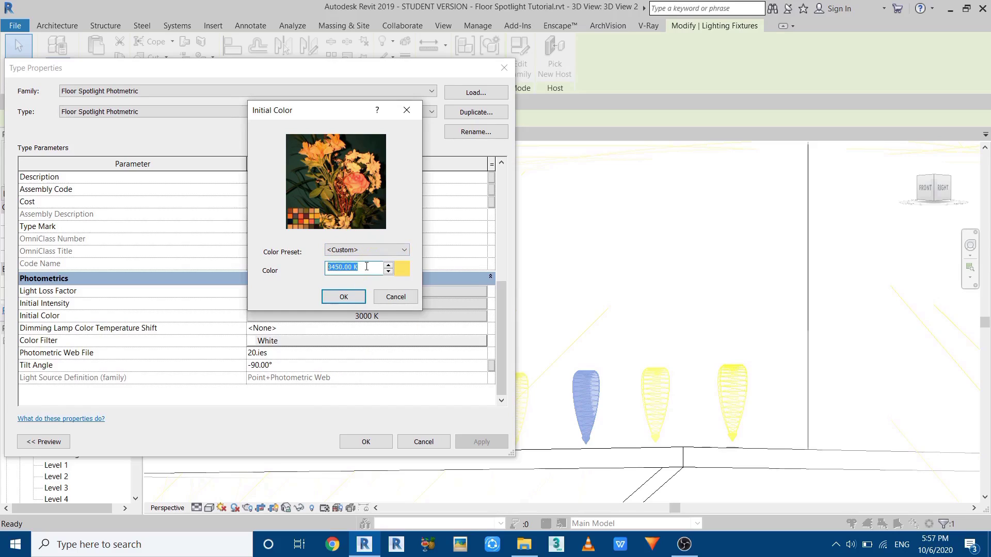
click(350, 265)
text(2000)
click(343, 297)
Change the initial colour temperature to 7000 K and verify it was kept.
click(397, 316)
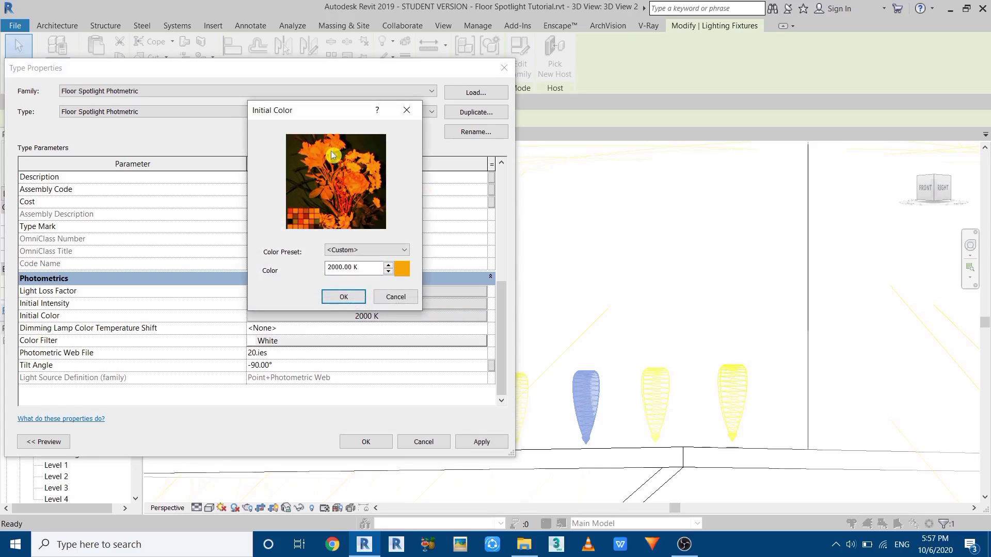
drag(370, 268, 220, 270)
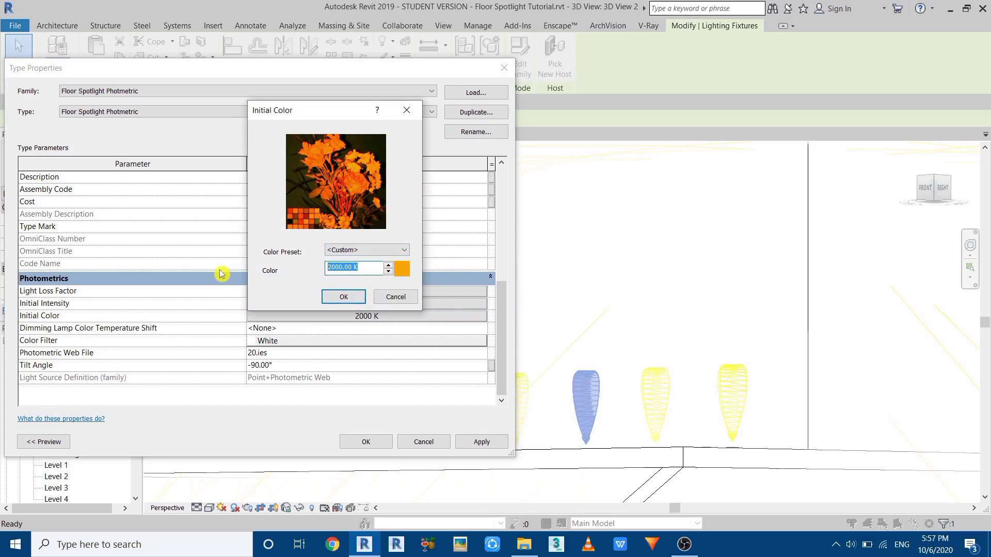
text(7000)
click(341, 296)
click(366, 316)
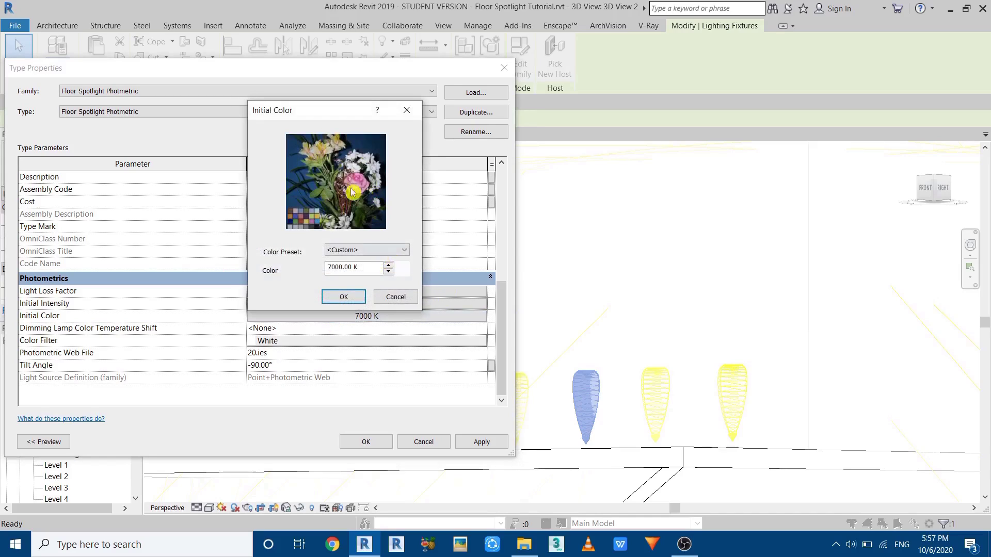
drag(376, 267, 322, 265)
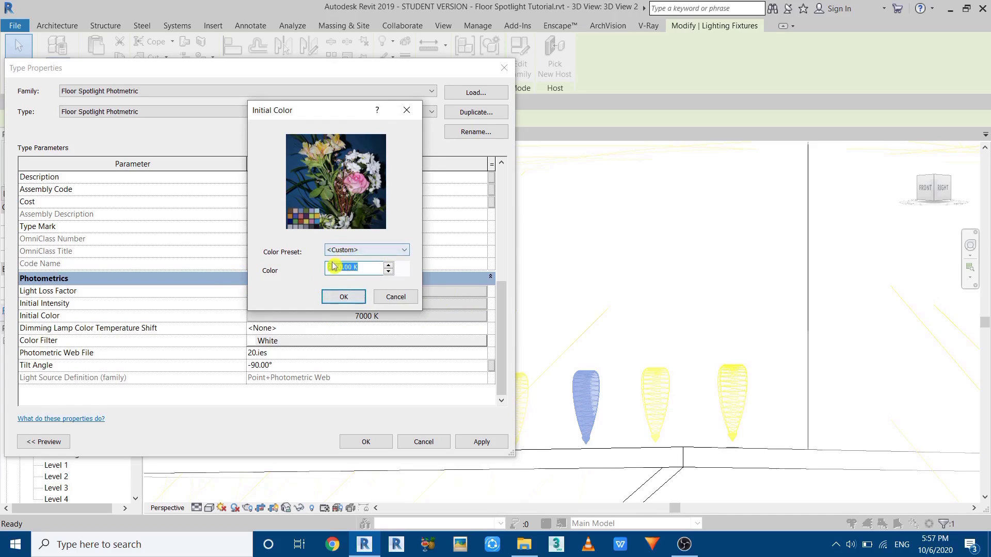
click(345, 298)
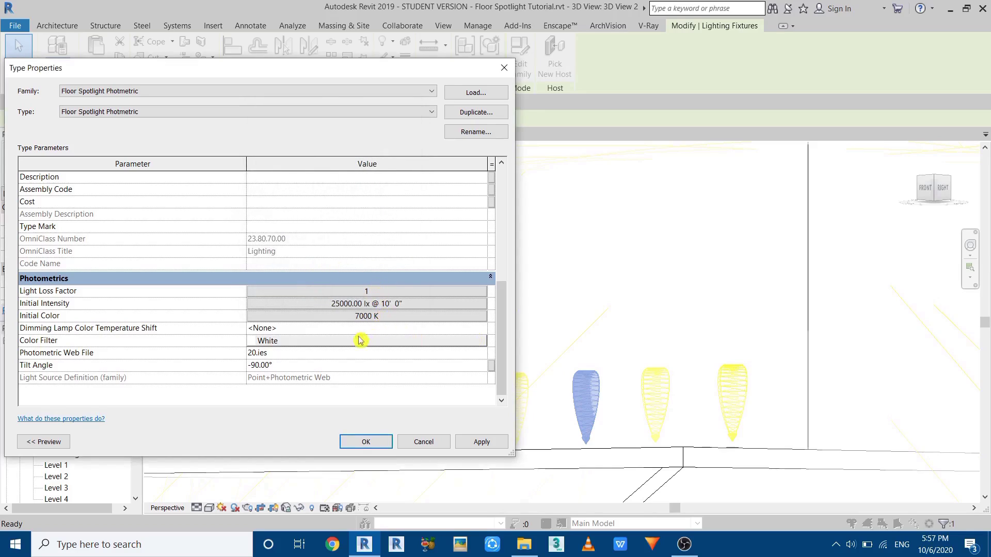